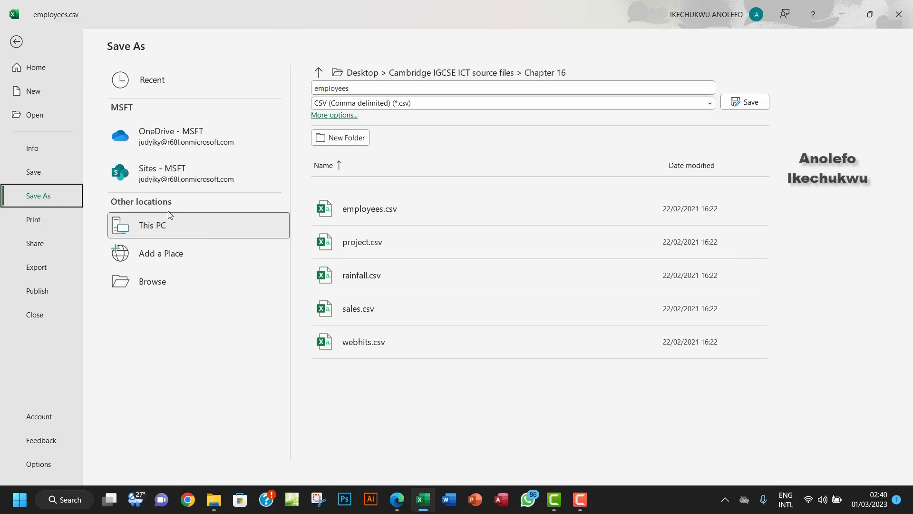
- Save employees.csv as an Excel Workbook named task 16a in the Desktop folder Chapter 16 tasks files
left_click(157, 281)
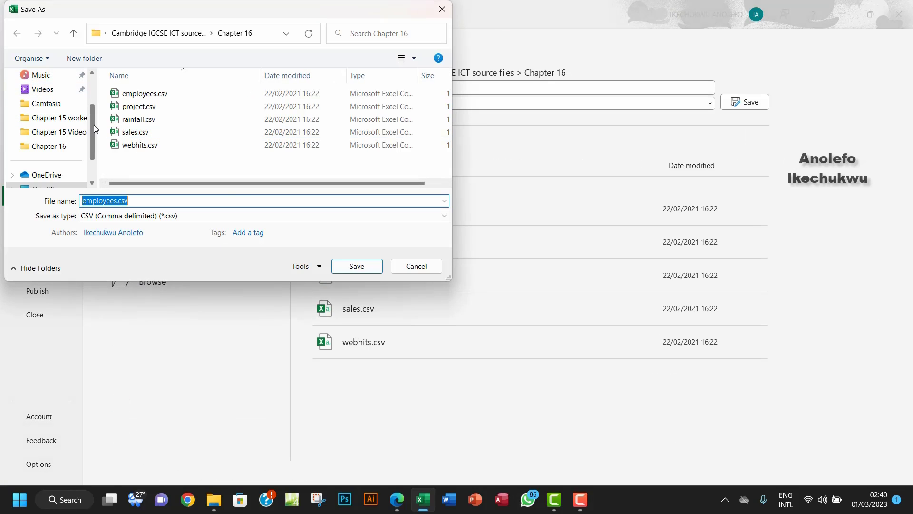
scroll(71, 123, "up", 2)
left_click(44, 104)
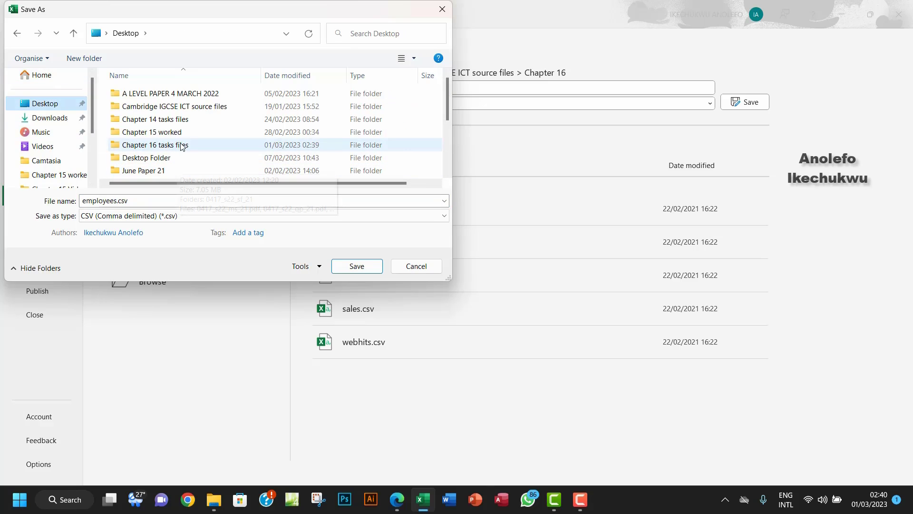
double_click(176, 147)
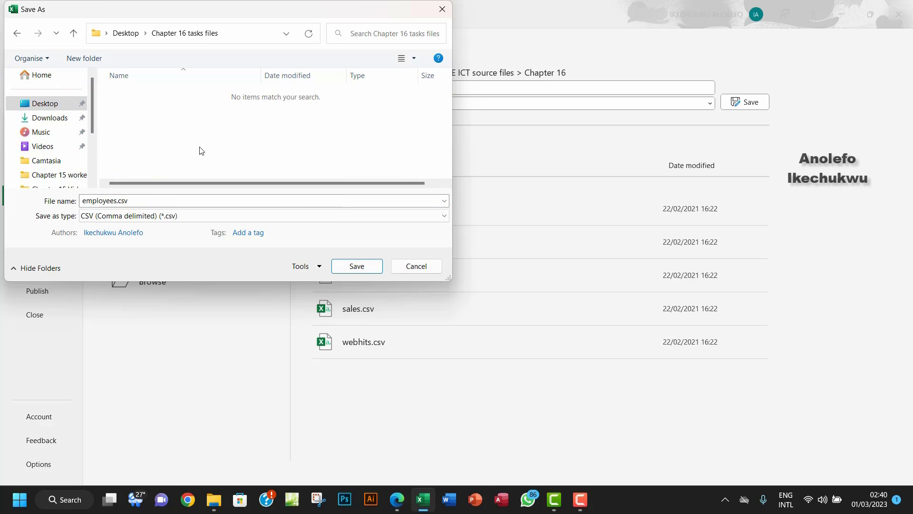
left_click(135, 215)
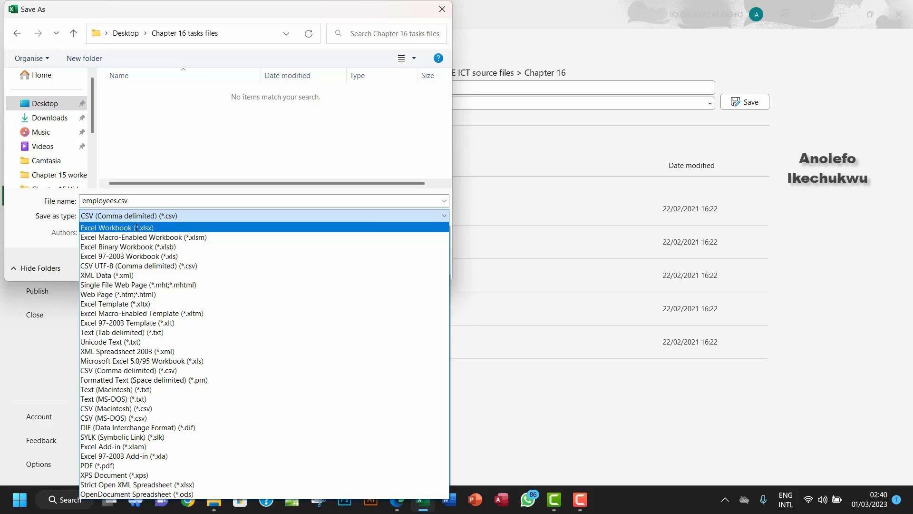
left_click(128, 228)
double_click(146, 199)
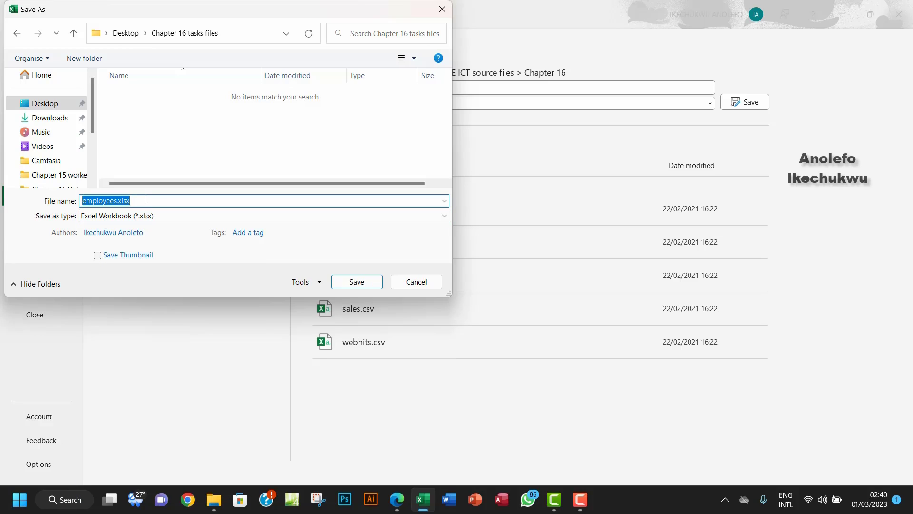
type("task 16a")
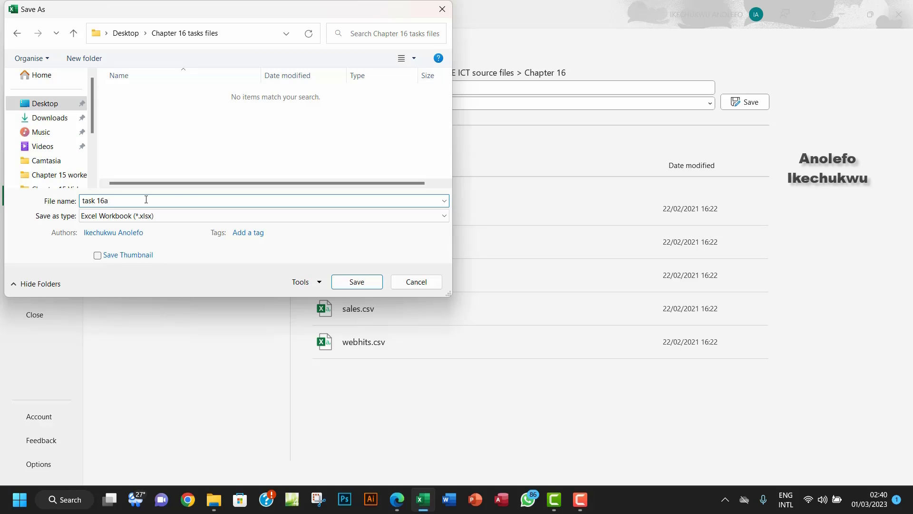
left_click(336, 282)
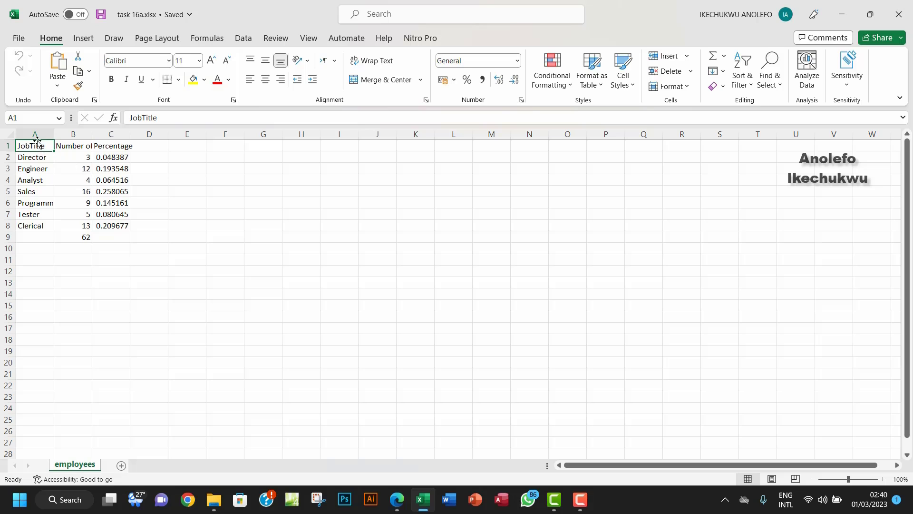
- Auto-fit the widths of columns A to C to their contents
left_click_drag(35, 137, 104, 135)
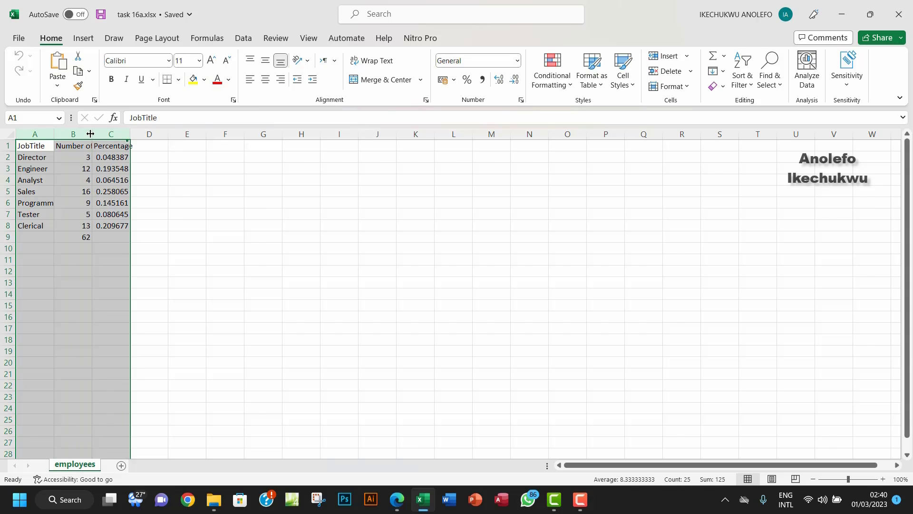
double_click(92, 134)
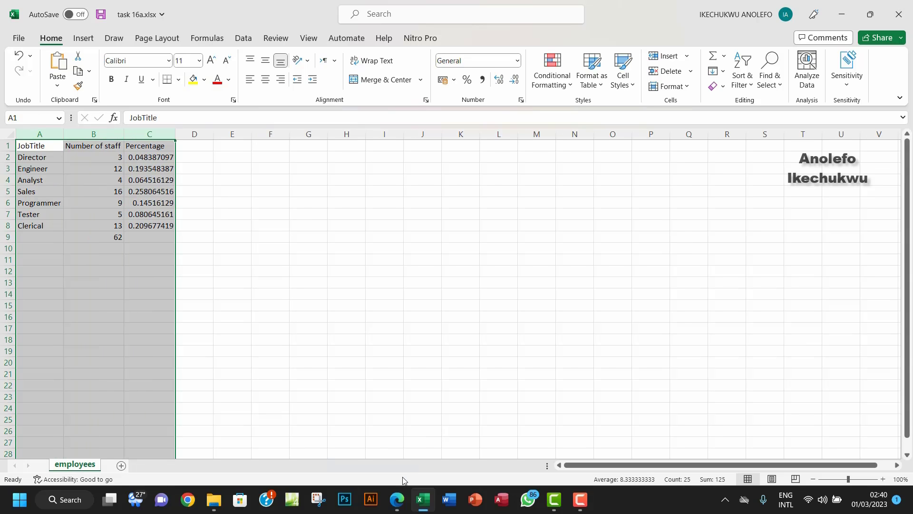
- Review the Task 16a instructions in the textbook PDF in Edge, then examine the job title and number of staff data in Excel
left_click(396, 499)
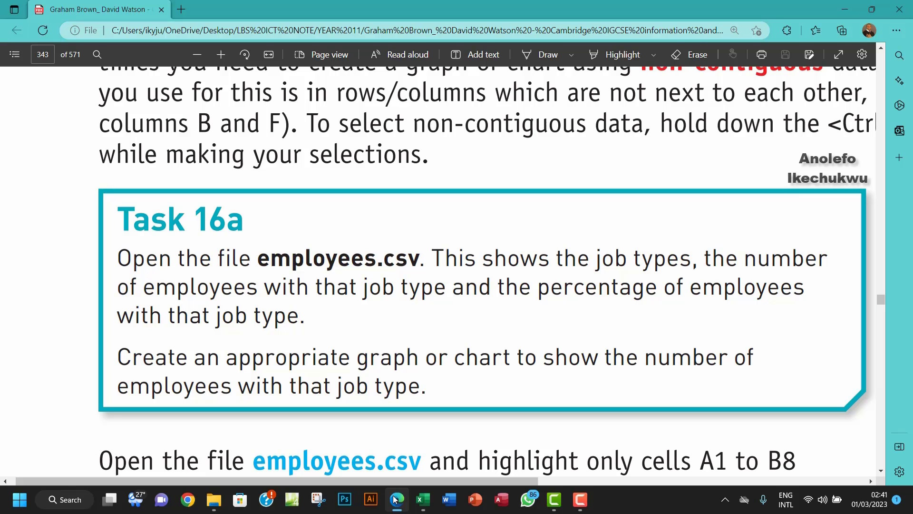
left_click(395, 500)
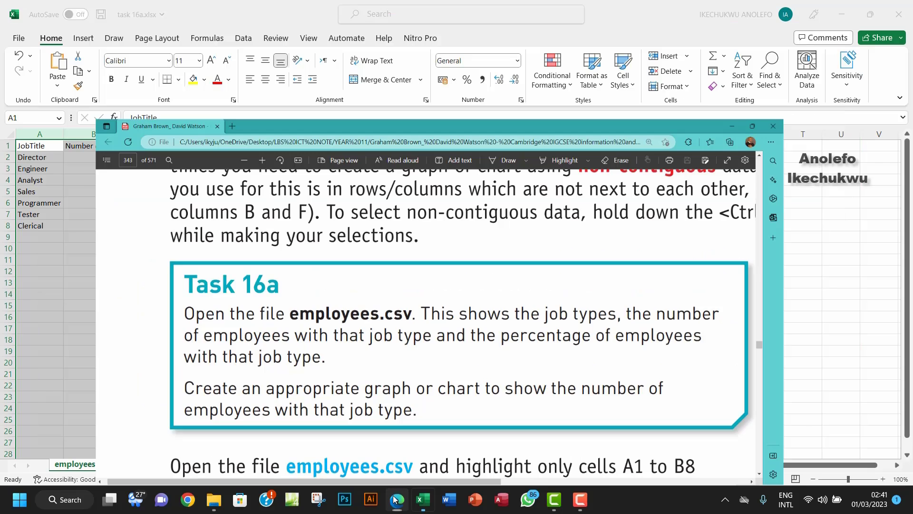
left_click(23, 157)
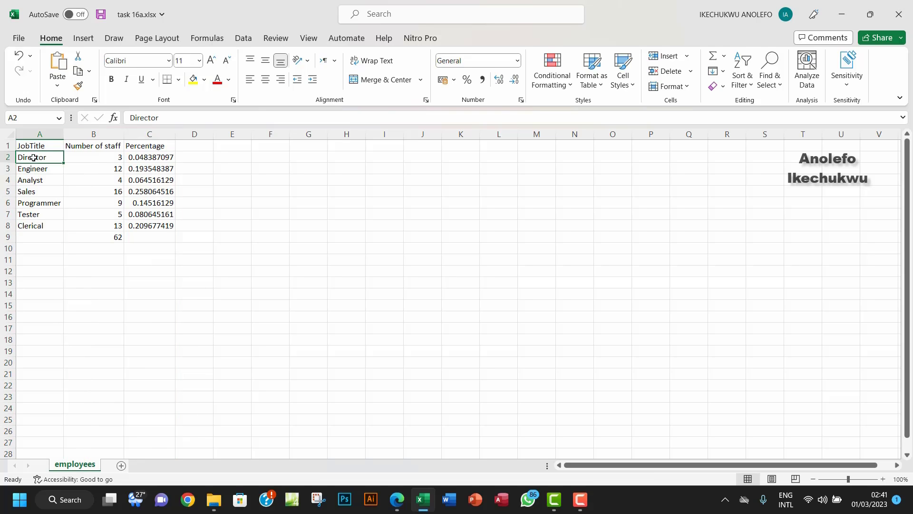
left_click(100, 157)
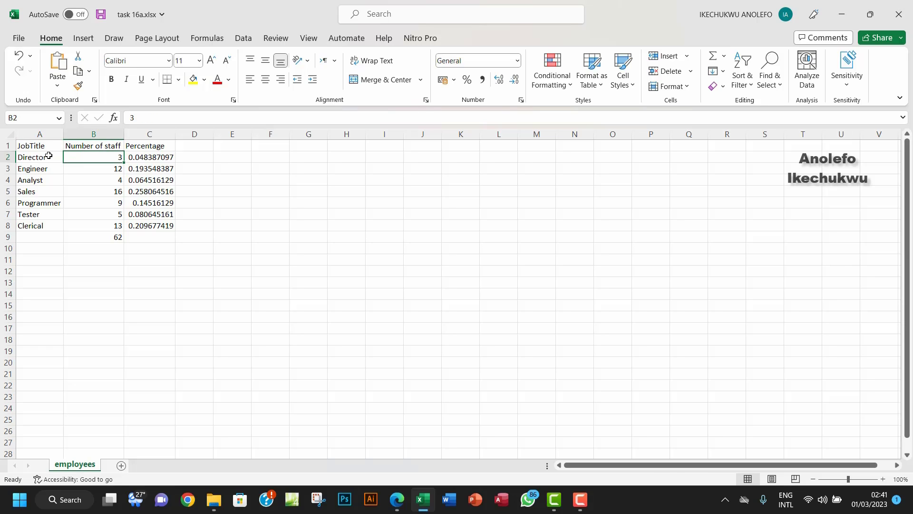
left_click_drag(45, 157, 82, 224)
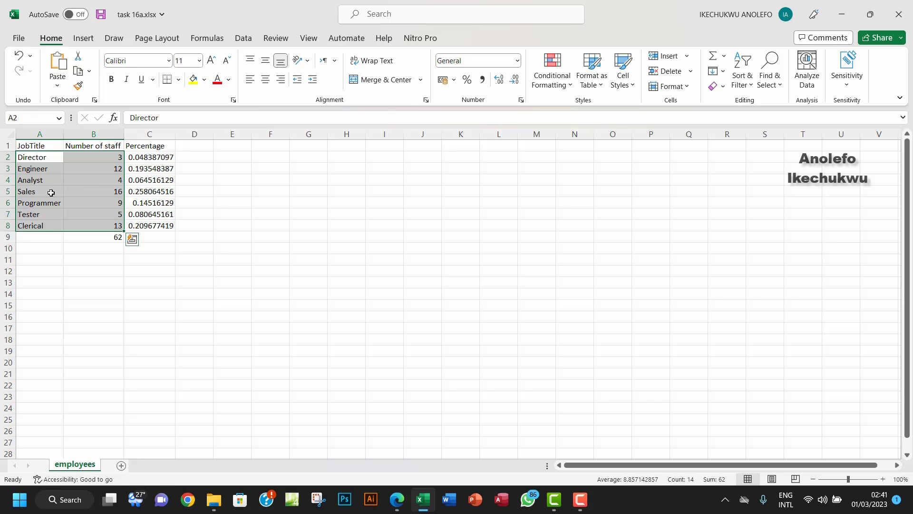
left_click(99, 170)
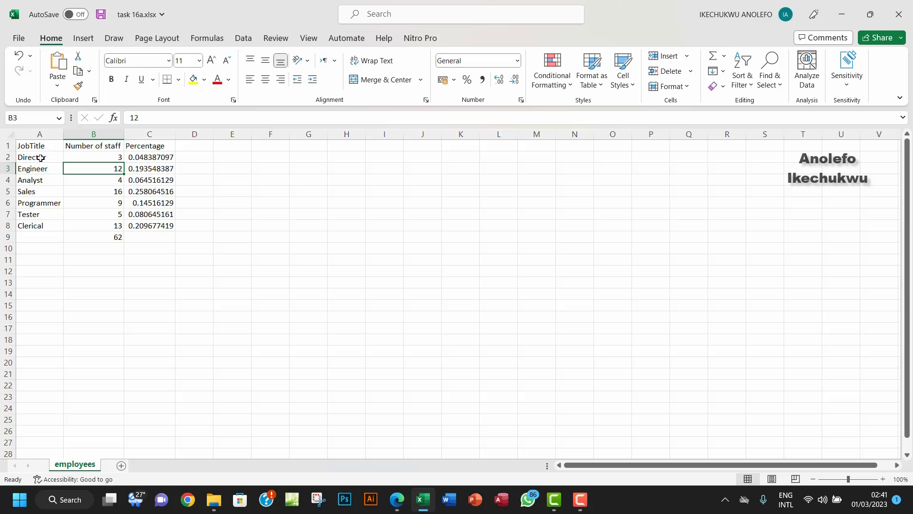
left_click_drag(41, 158, 75, 232)
left_click(29, 145)
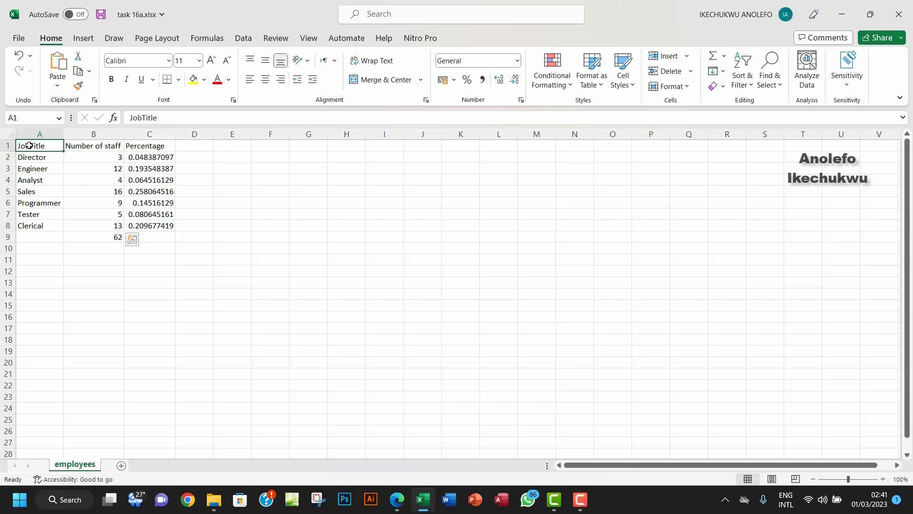
left_click_drag(29, 146, 81, 224)
left_click(47, 157)
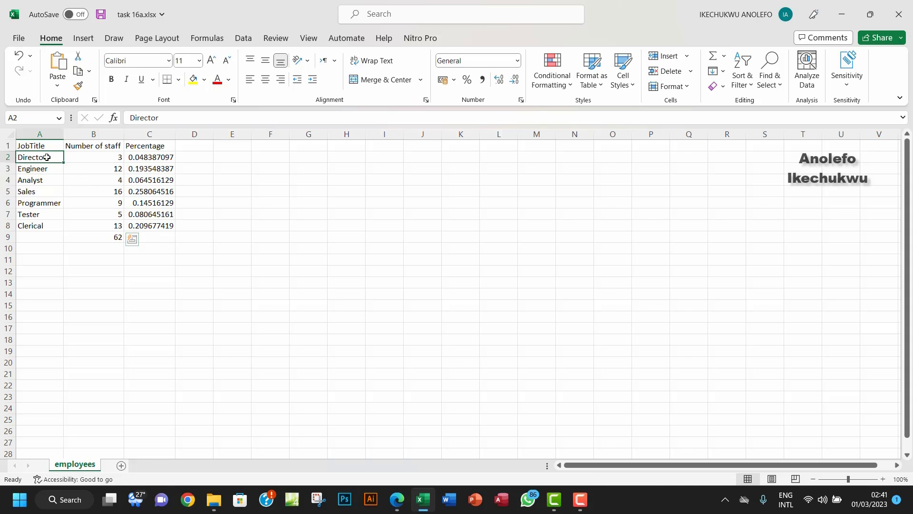
left_click_drag(46, 157, 78, 224)
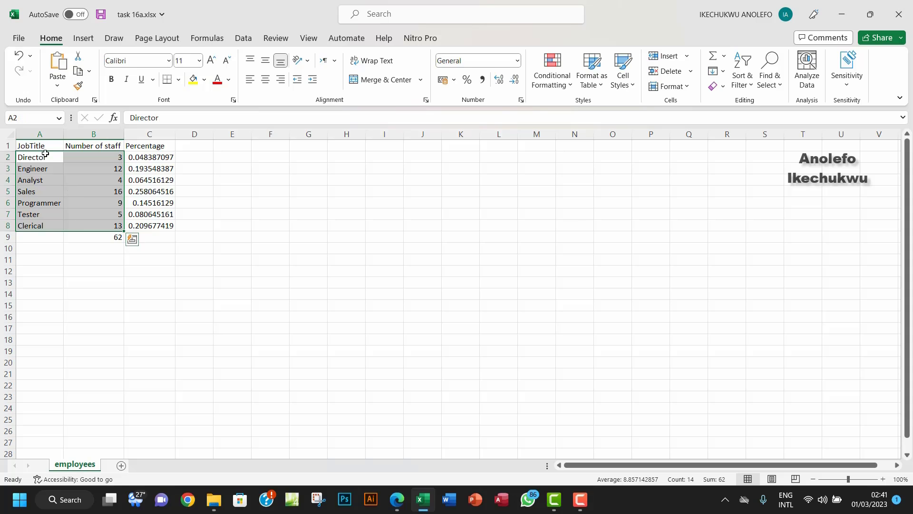
- Insert a 2-D clustered column chart from cells A1:B8 and move it slightly up and closer to the data
left_click_drag(34, 145, 87, 225)
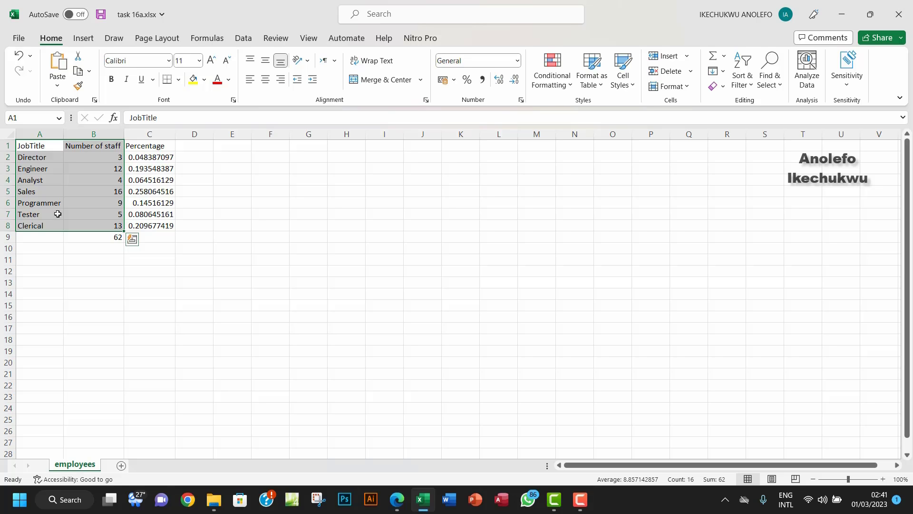
left_click(84, 38)
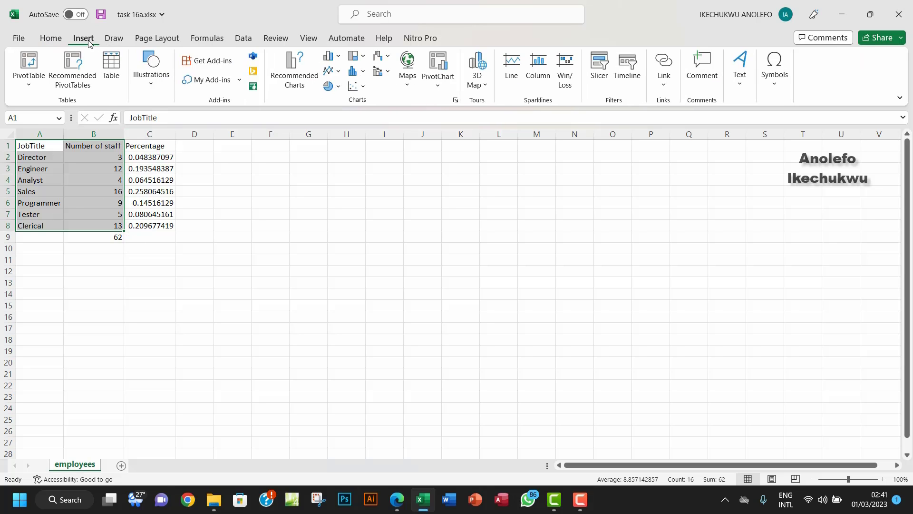
left_click(338, 57)
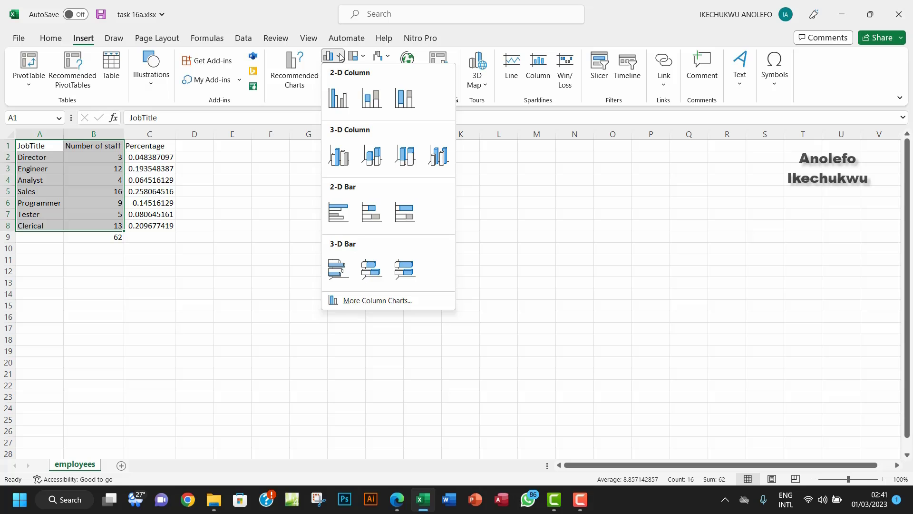
left_click(338, 102)
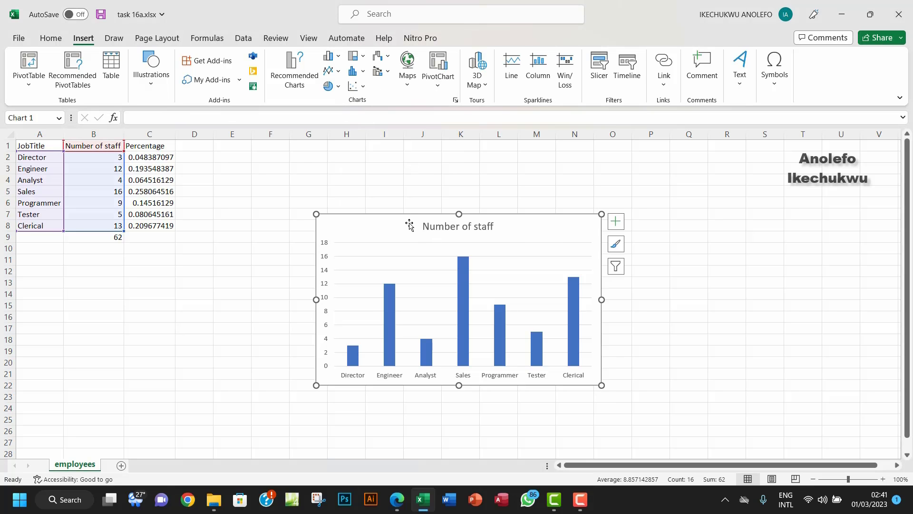
left_click_drag(390, 224, 367, 188)
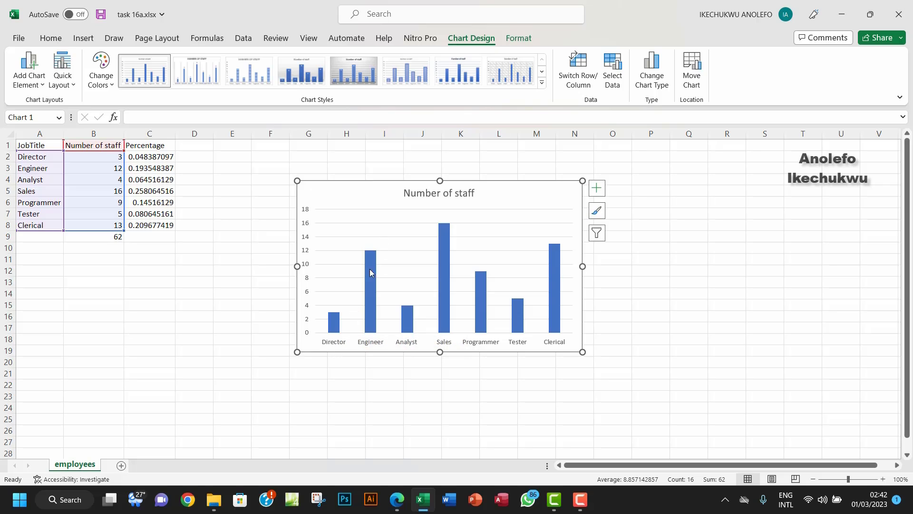
- Read the Task 16b instructions in the textbook PDF about charting the percentage of employees by job type
mouse_move(448, 306)
mouse_move(440, 259)
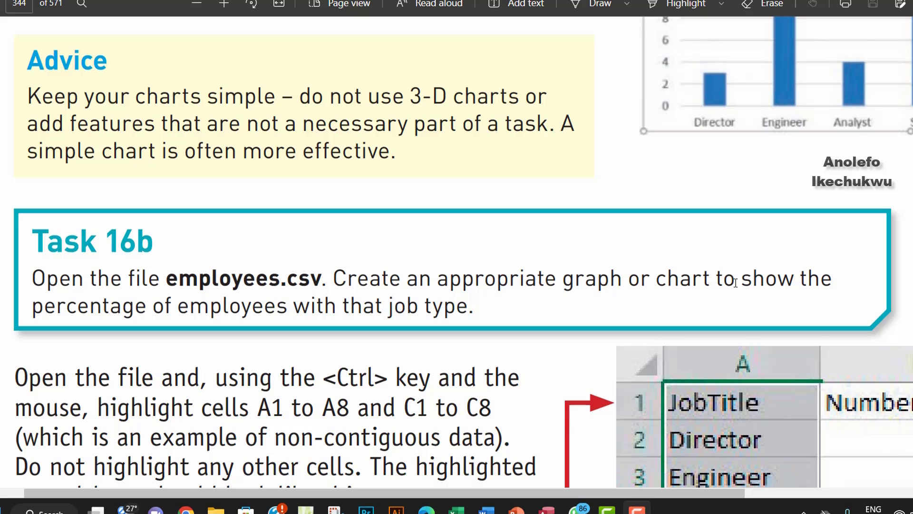
left_click_drag(43, 308, 140, 308)
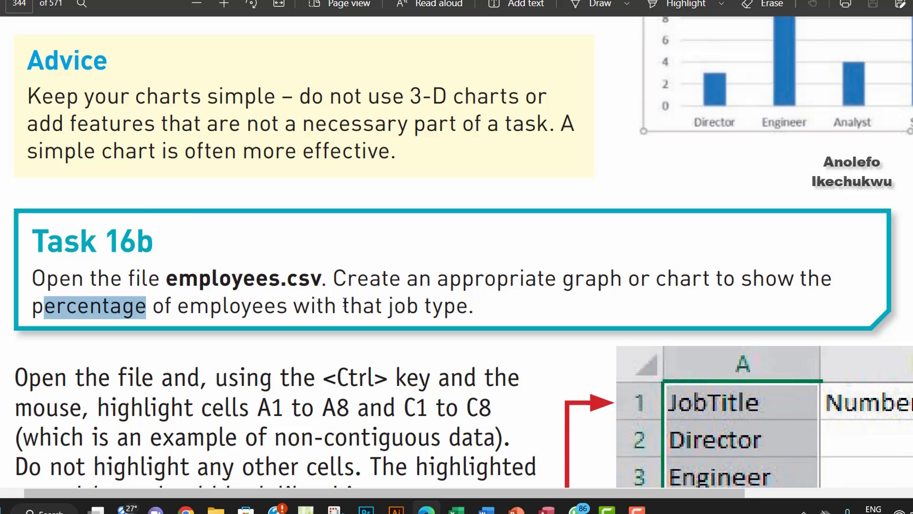
left_click_drag(387, 307, 468, 313)
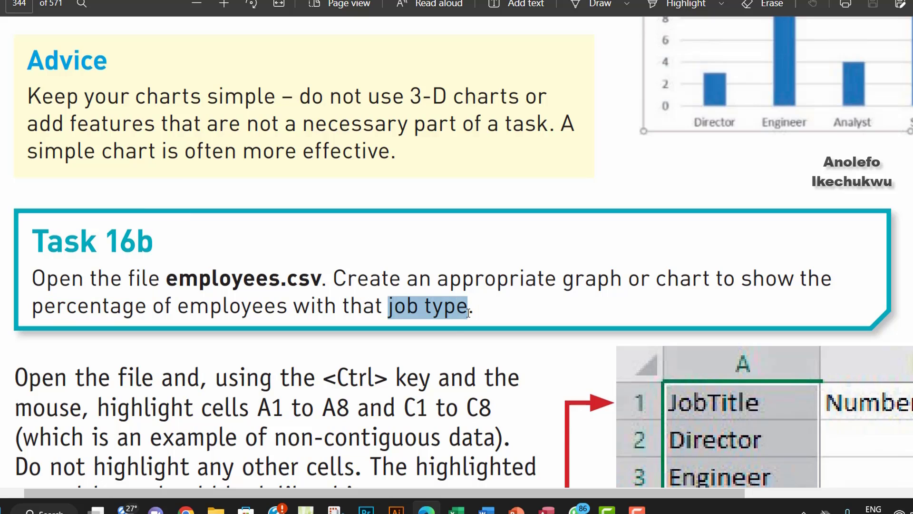
left_click(380, 312)
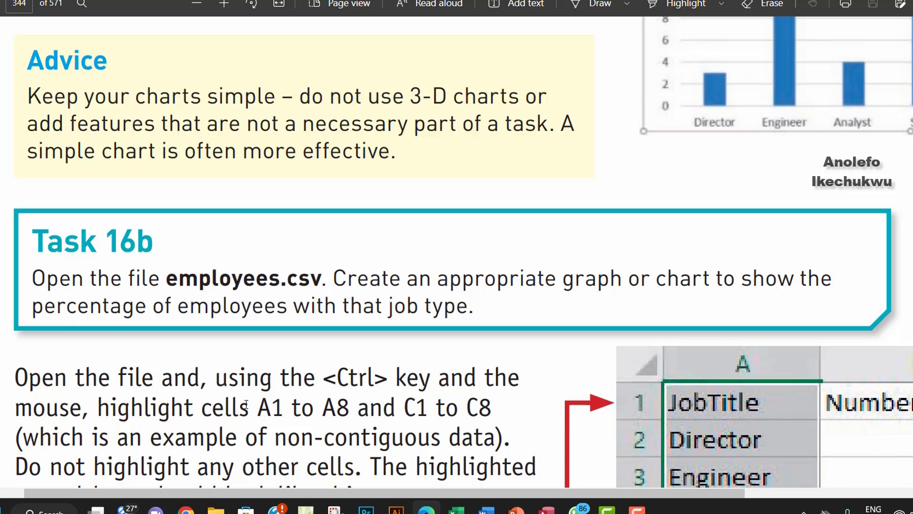
- Switch to the File Explorer window for the Chapter 16 folder and open employees.csv
mouse_move(216, 508)
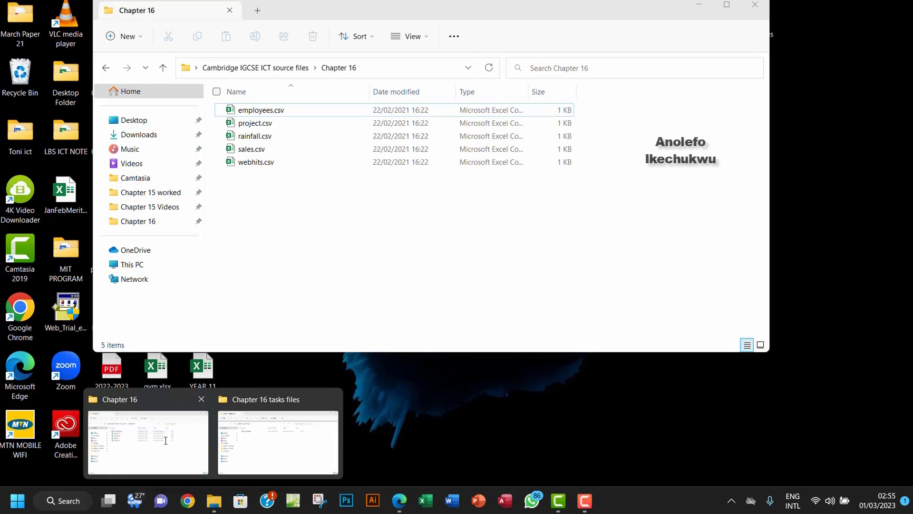
left_click(168, 449)
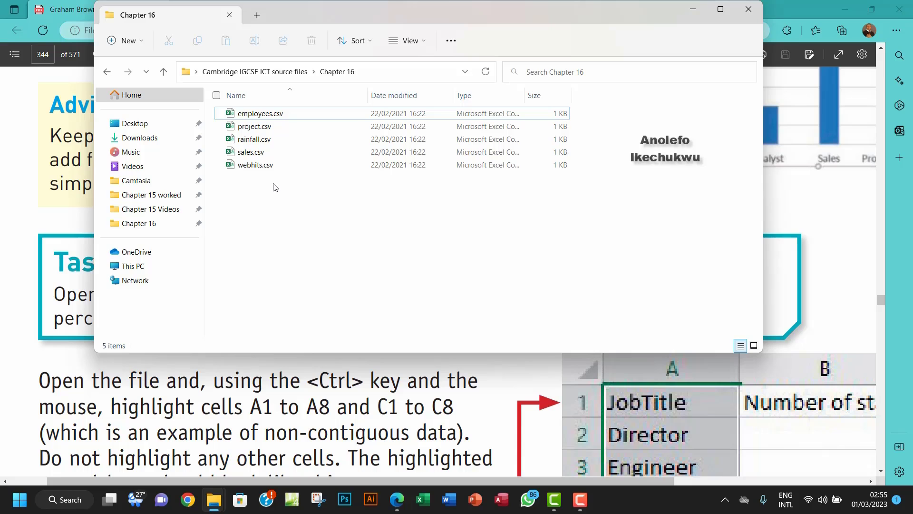
double_click(285, 112)
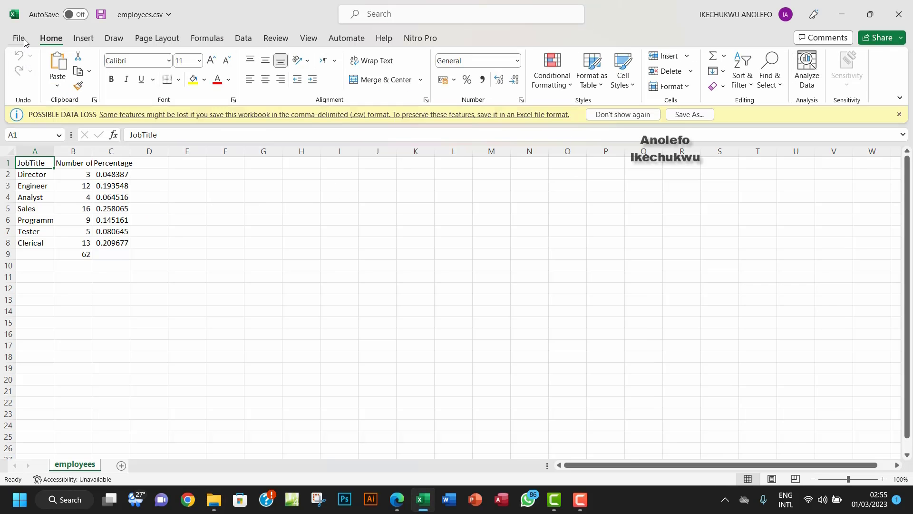
- Save employees.csv as an Excel Workbook (*.xlsx) named task 16b in the Chapter 16 tasks files folder on the Desktop
left_click(19, 43)
left_click(42, 202)
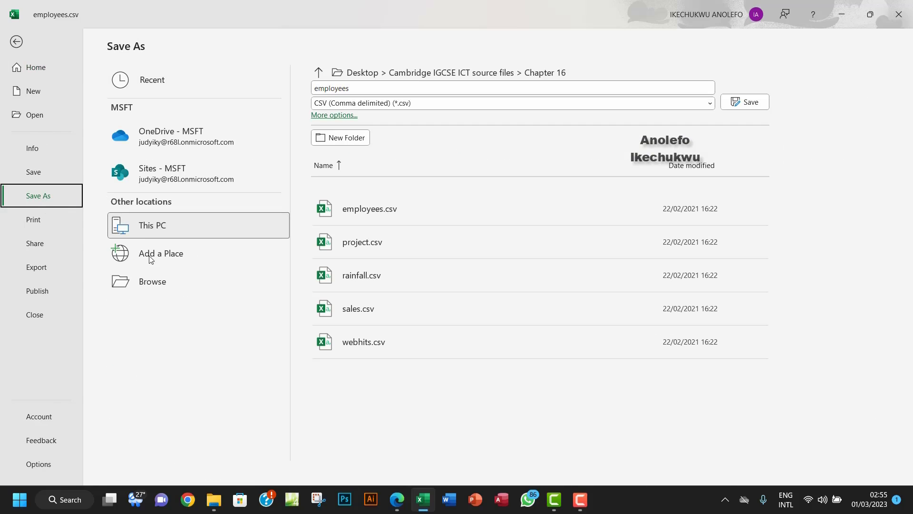
left_click(149, 282)
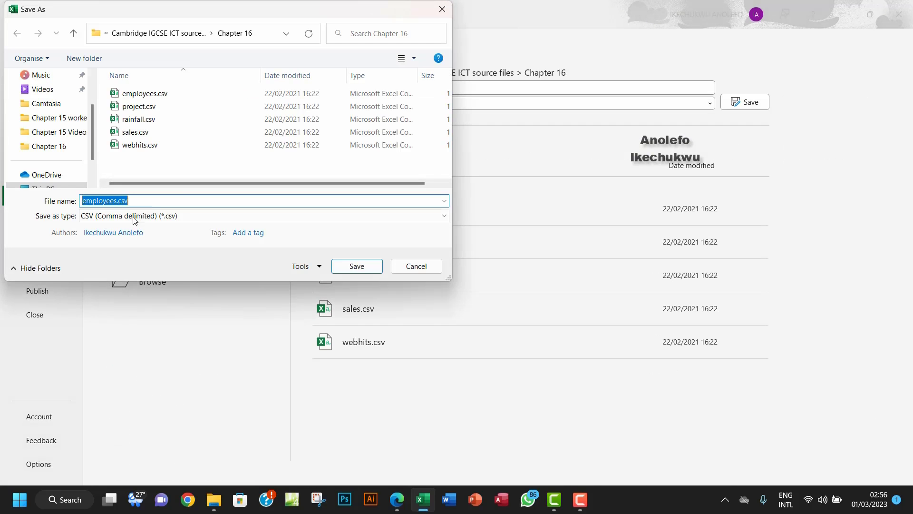
left_click(164, 218)
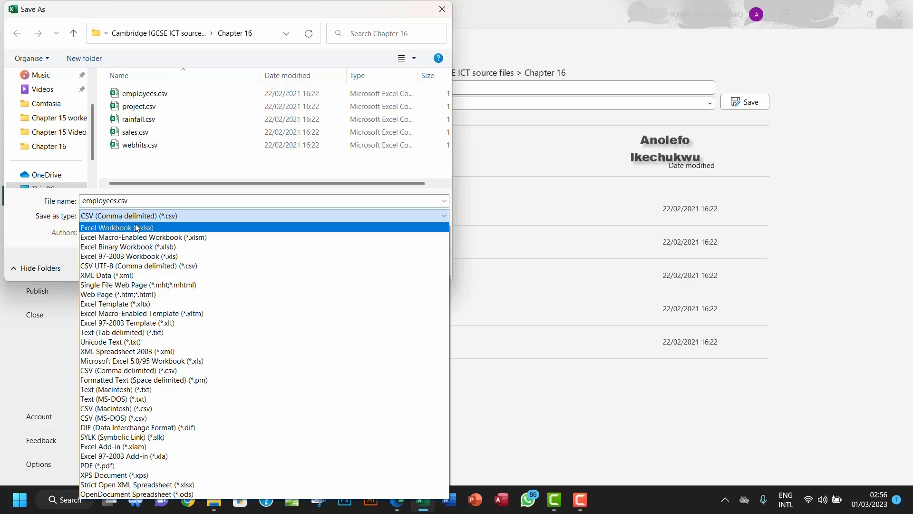
left_click(135, 223)
left_click(136, 201)
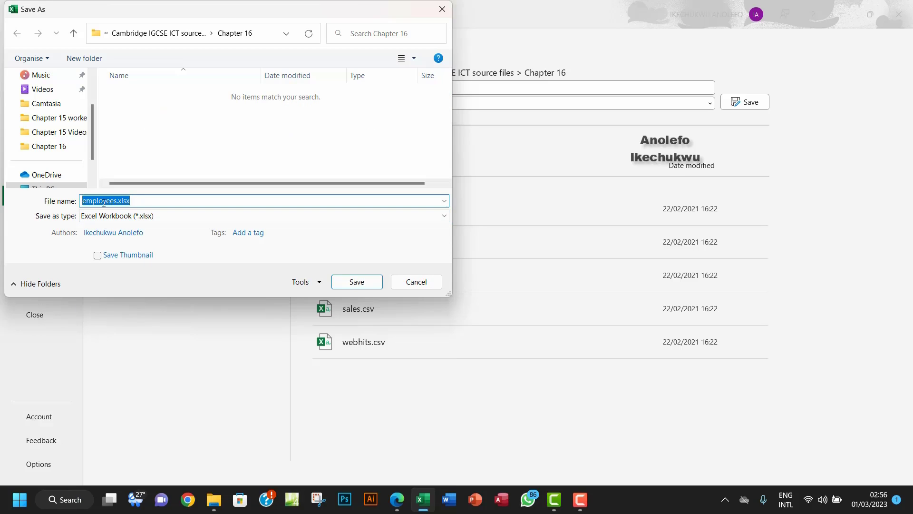
type("task 16b")
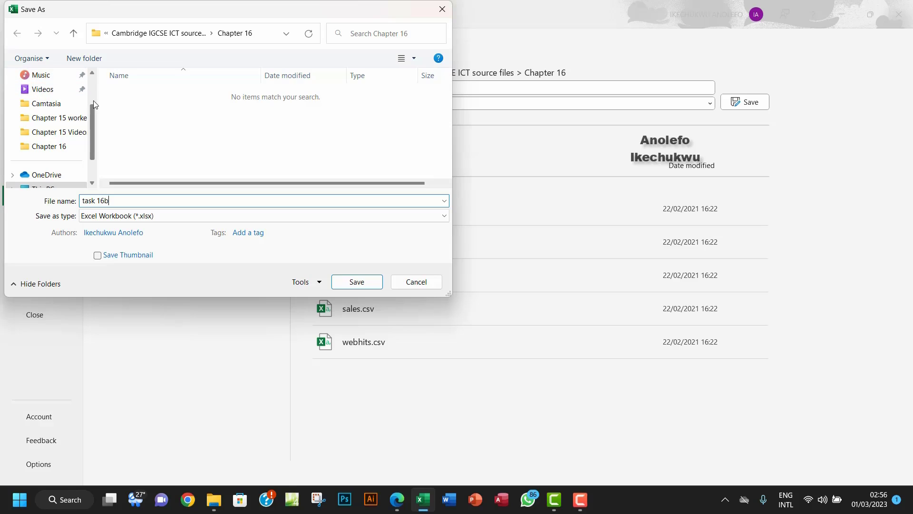
scroll(41, 95, "up", 2)
left_click(44, 103)
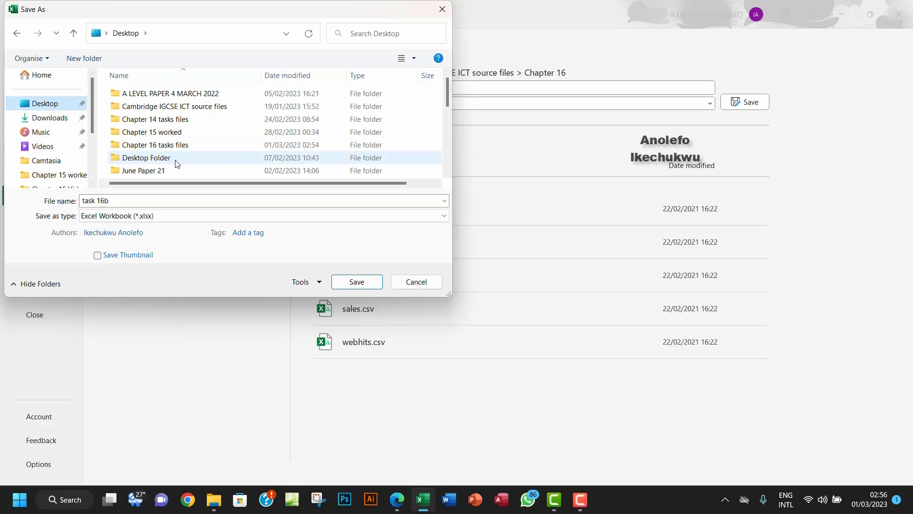
double_click(169, 144)
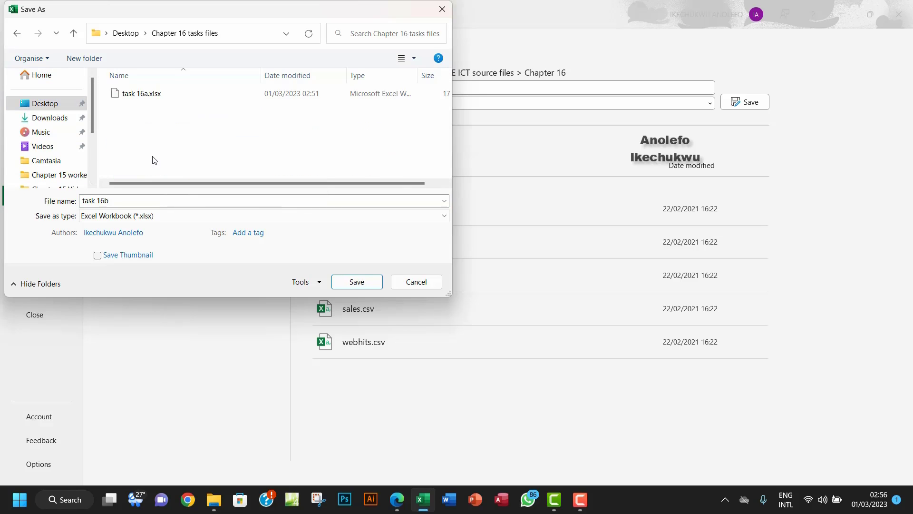
left_click(352, 284)
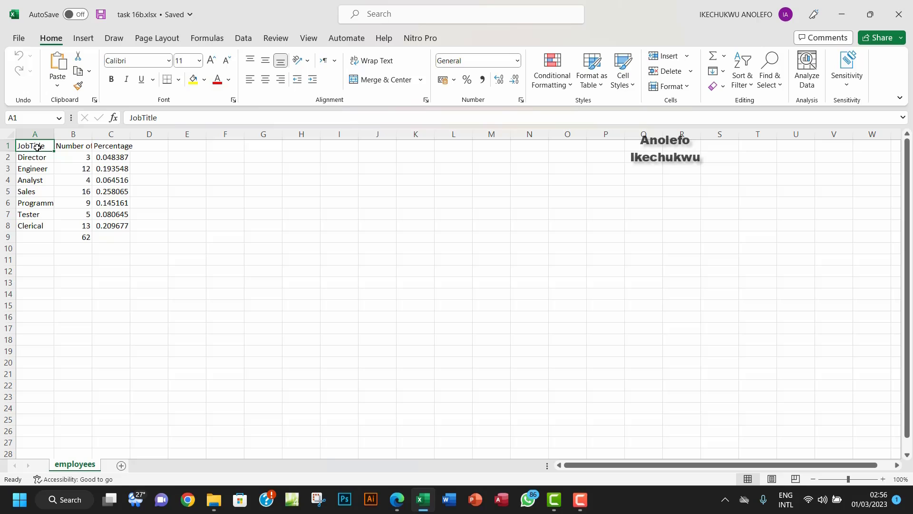
left_click_drag(37, 147, 30, 227)
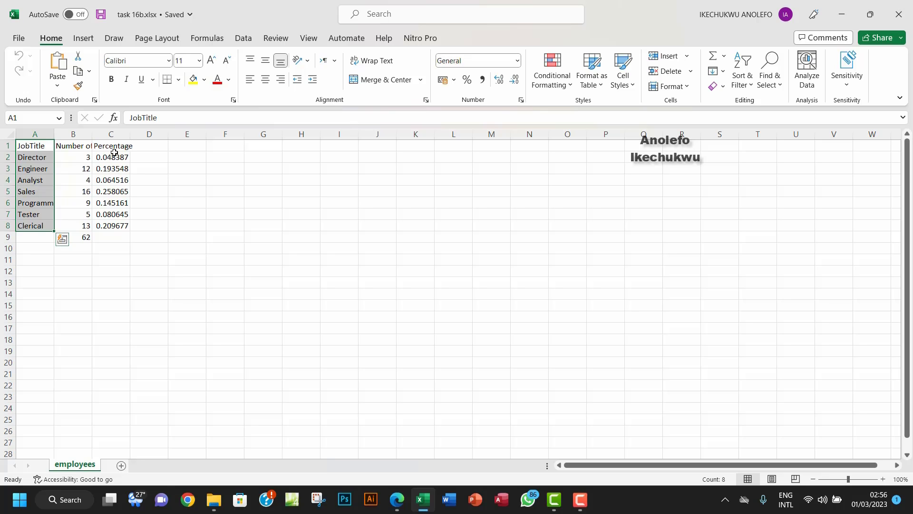
left_click_drag(112, 145, 107, 228, "ctrl")
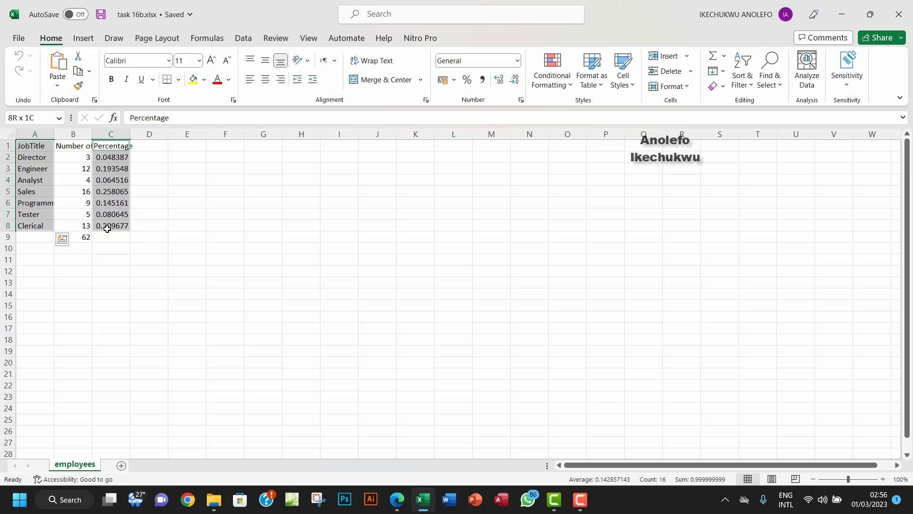
left_click_drag(107, 228, 107, 229, "ctrl")
left_click(32, 146)
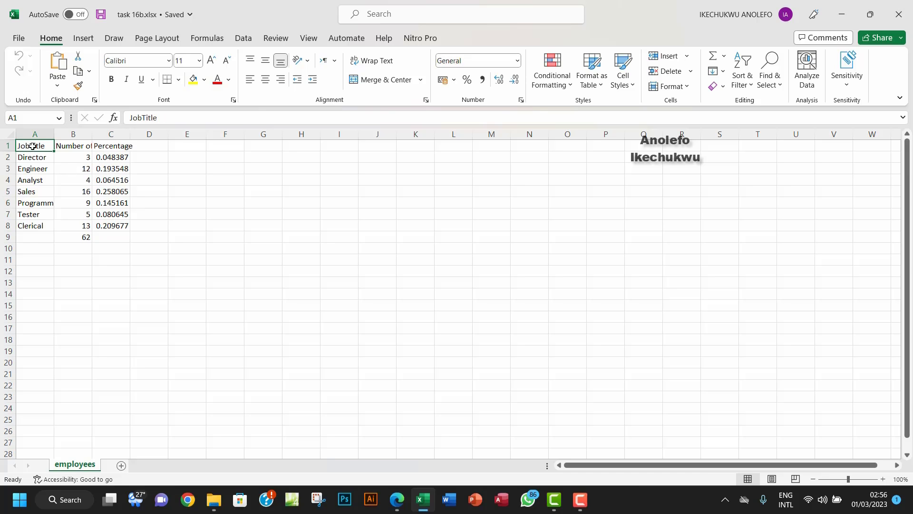
left_click_drag(32, 146, 64, 224)
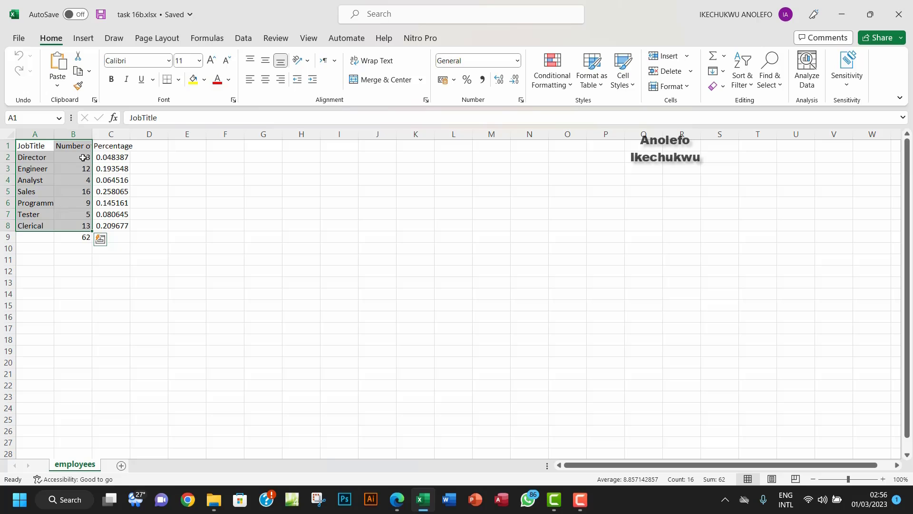
left_click(40, 144)
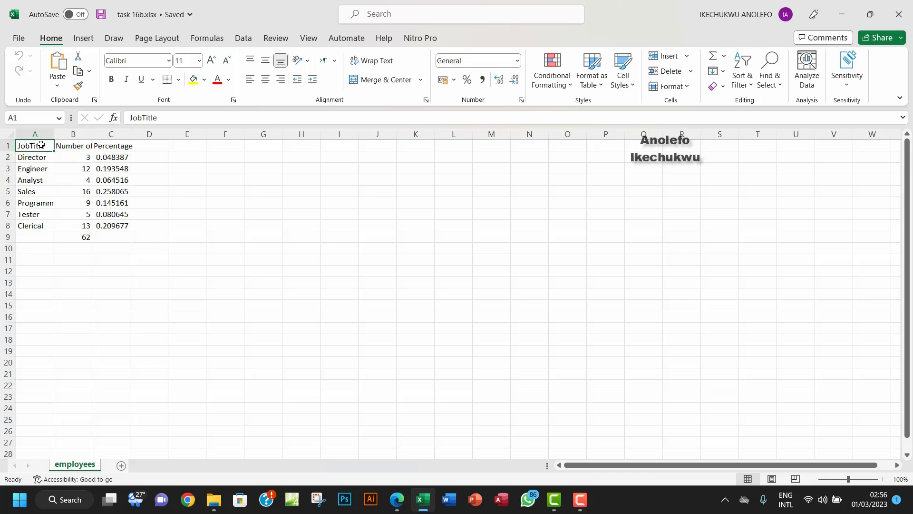
- Insert a 2-D pie chart from the JobTitle and Percentage data in the non-adjacent ranges A1:A8 and C1:C8
left_click_drag(40, 145, 31, 225)
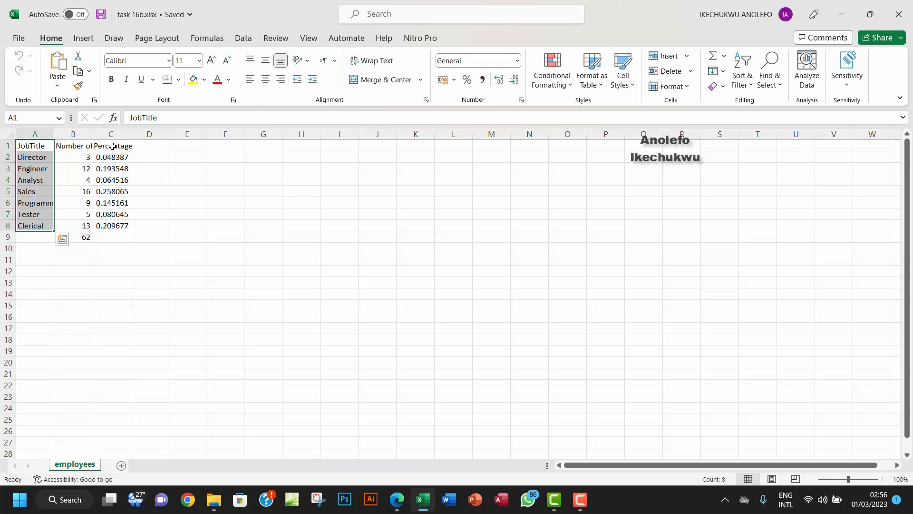
left_click_drag(112, 147, 106, 227, "ctrl")
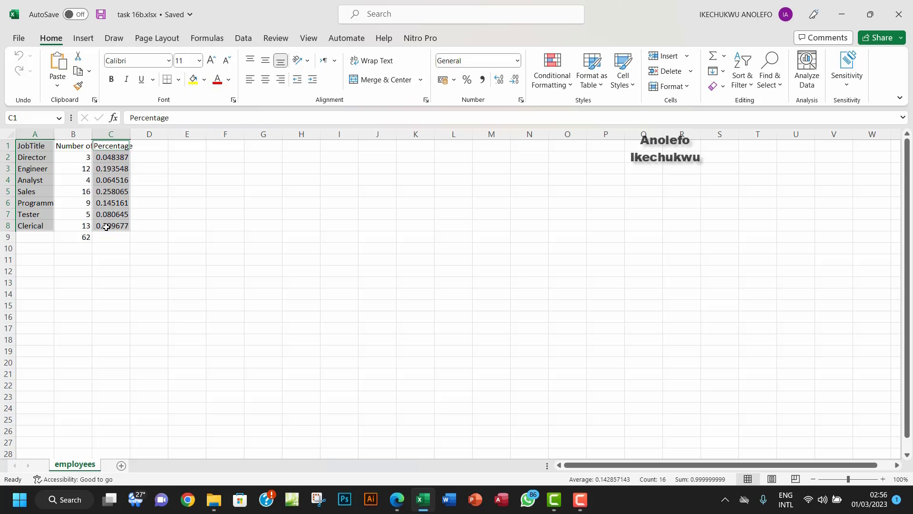
left_click(79, 43)
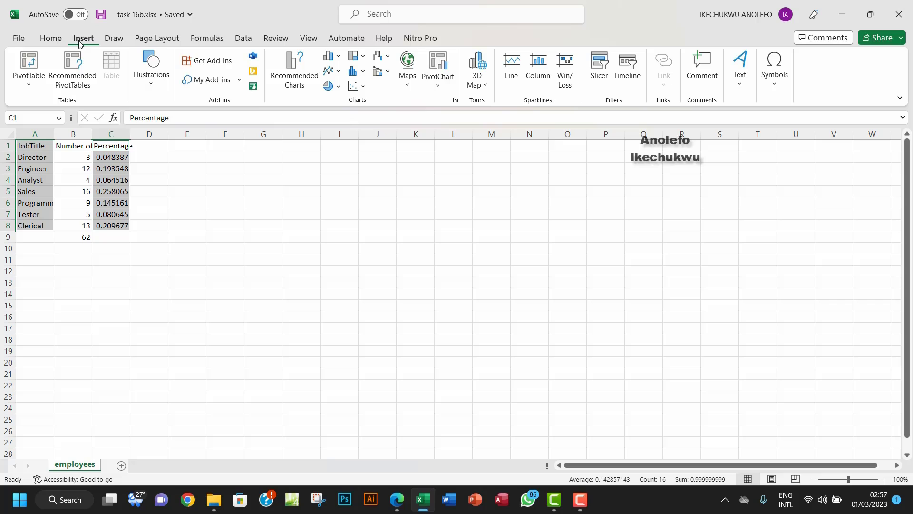
left_click(336, 90)
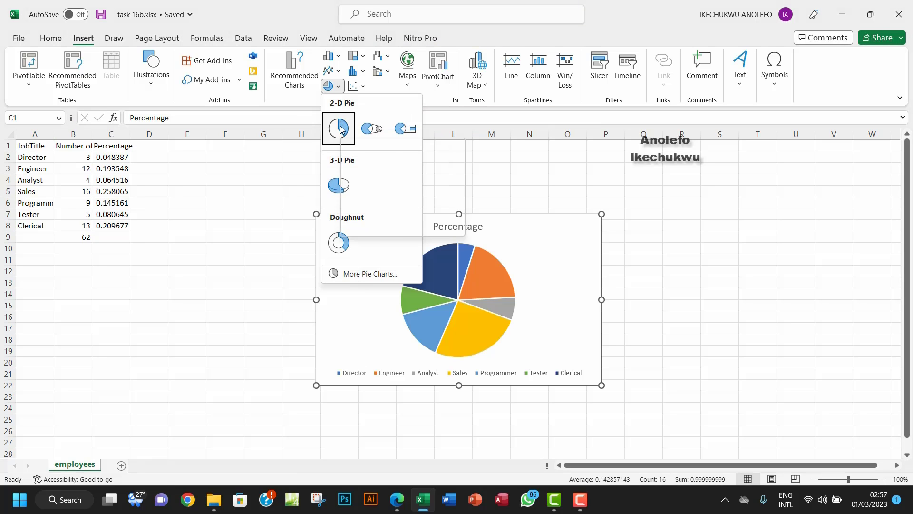
left_click(340, 129)
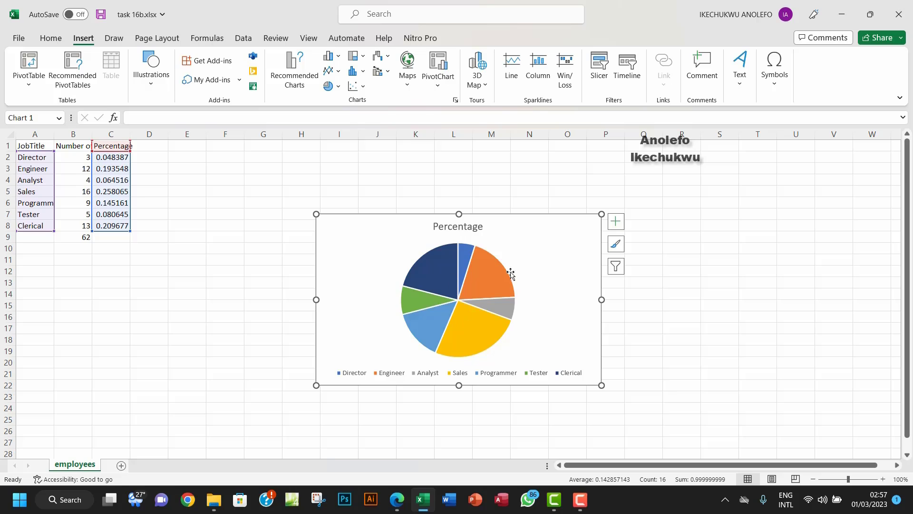
mouse_move(469, 290)
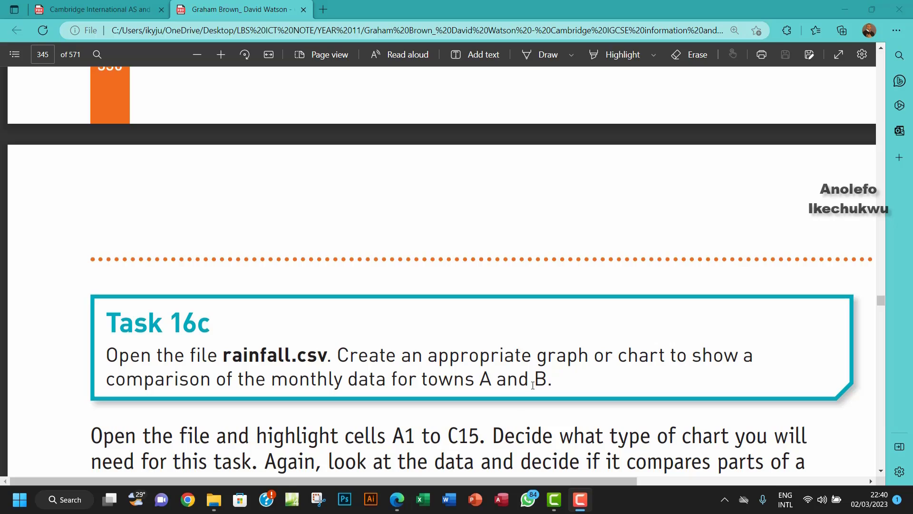
- Open rainfall.csv from the Chapter 16 folder in File Explorer and autofit the widths of columns A and B
left_click(214, 499)
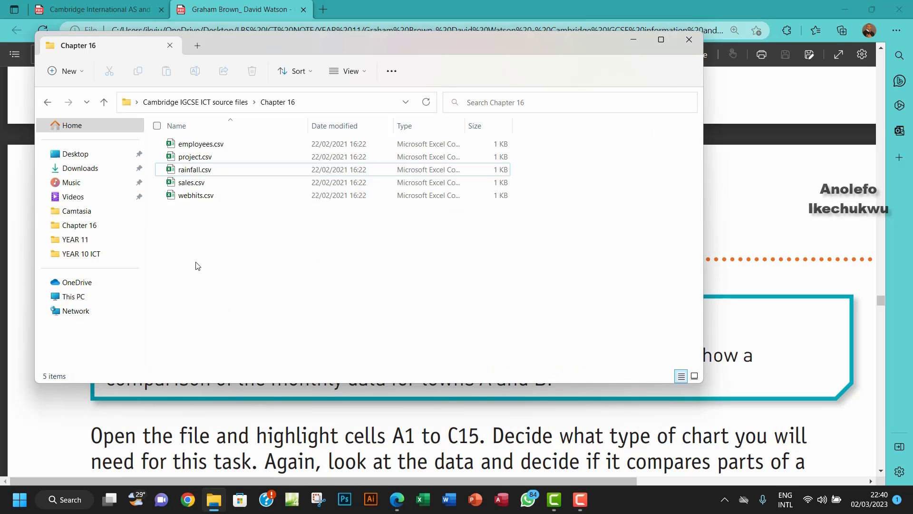
double_click(219, 172)
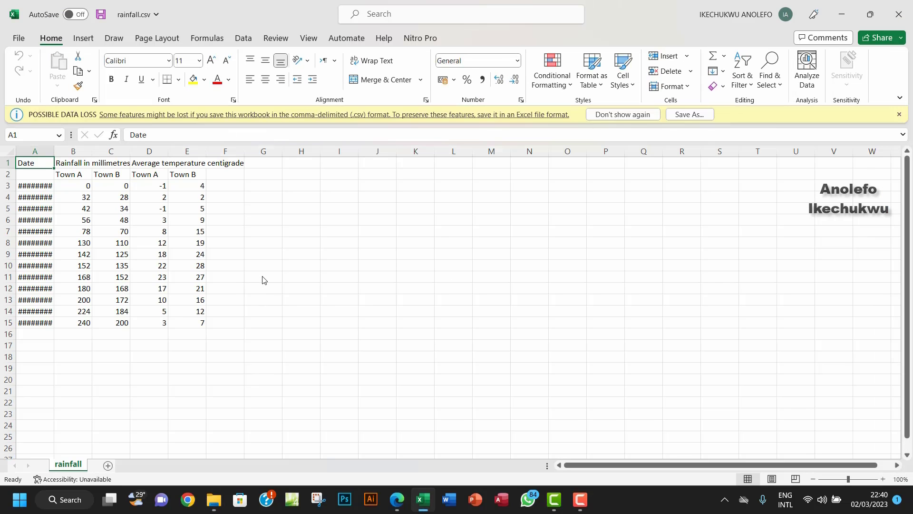
double_click(53, 151)
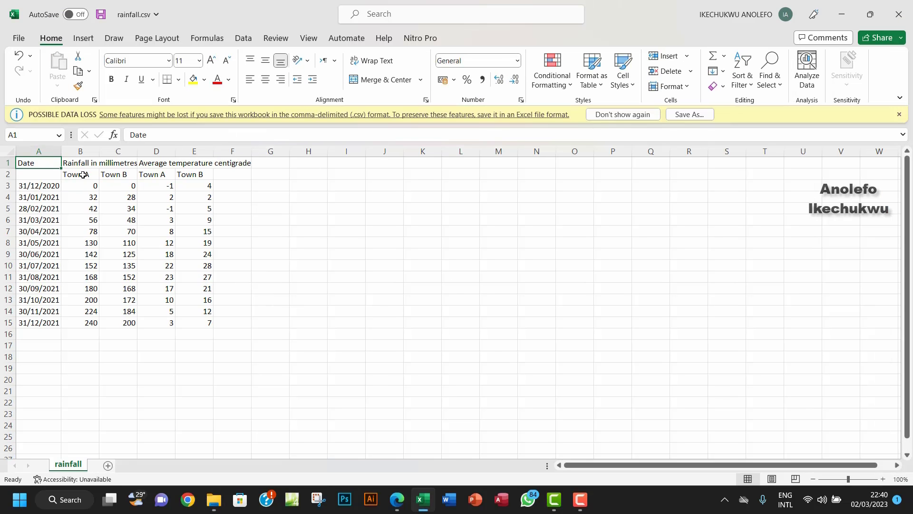
left_click_drag(56, 177, 120, 319)
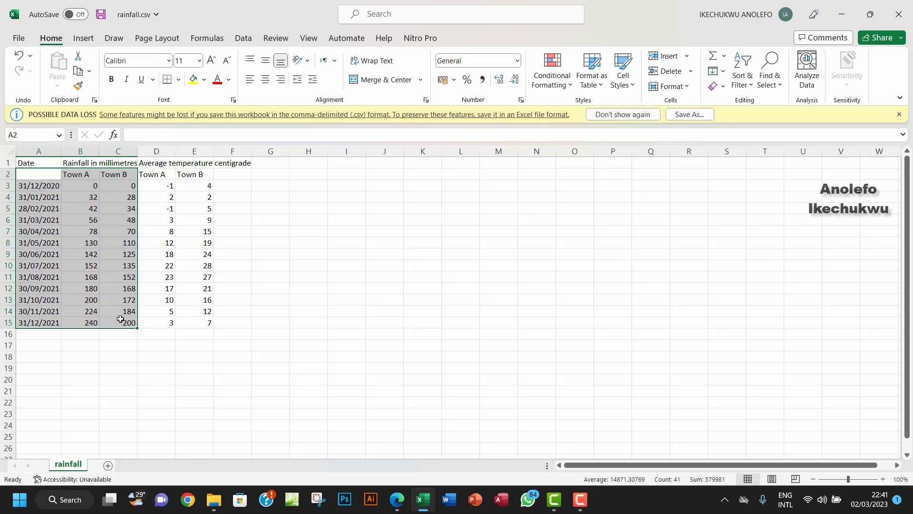
left_click(86, 174)
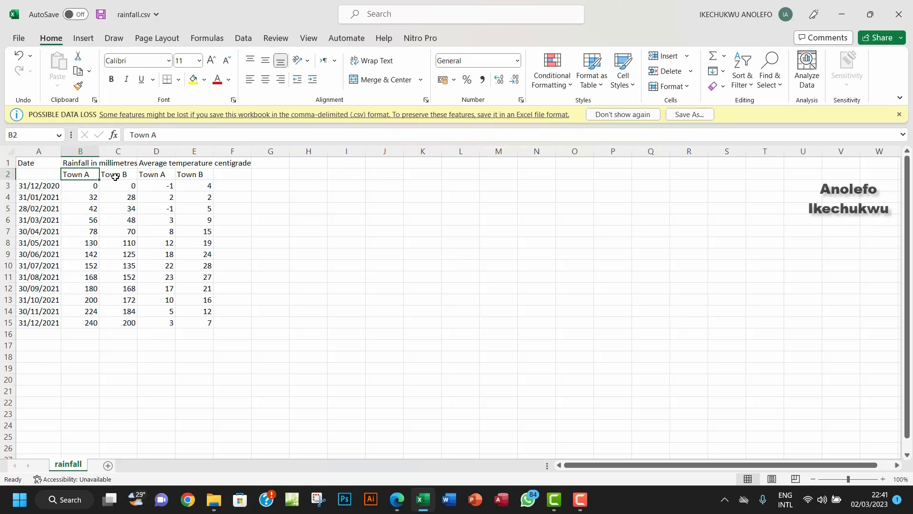
double_click(100, 152)
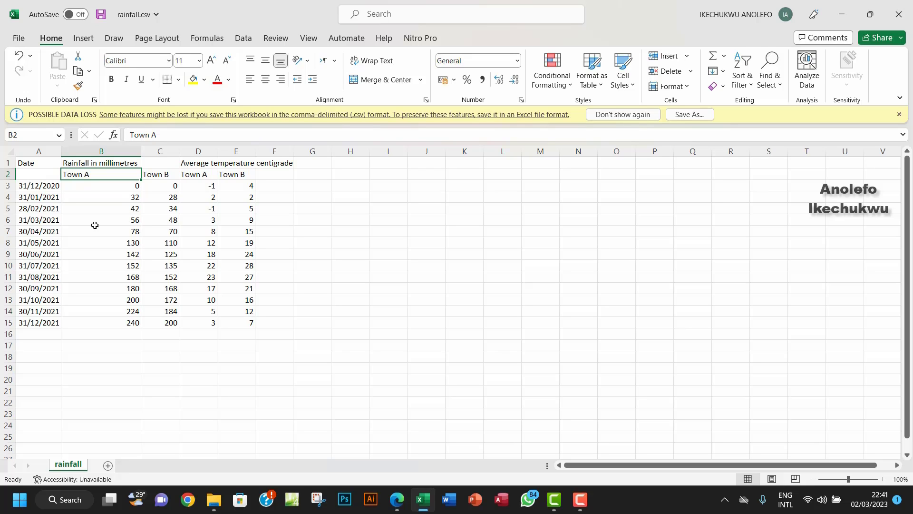
- Insert a 2-D line chart comparing the rainfall of towns A and B from cells A1:C15
left_click_drag(37, 164, 144, 323)
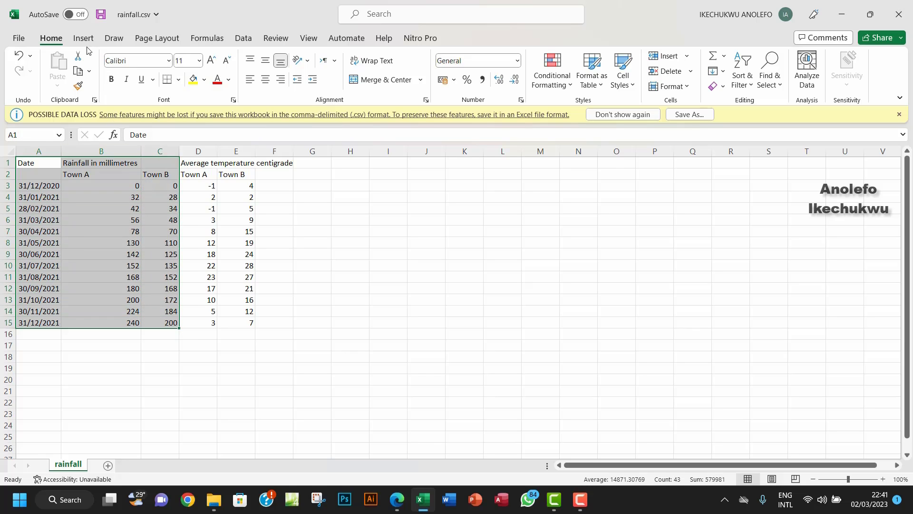
left_click(83, 38)
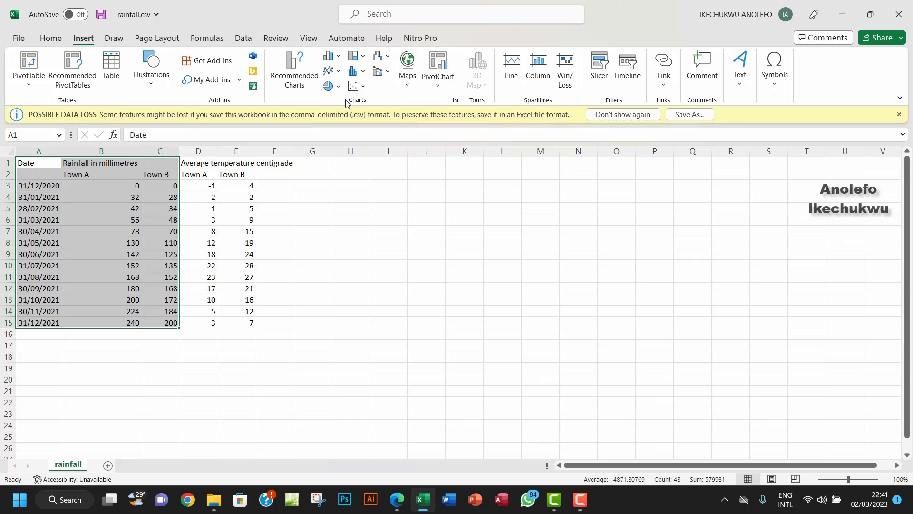
left_click(339, 72)
left_click(344, 112)
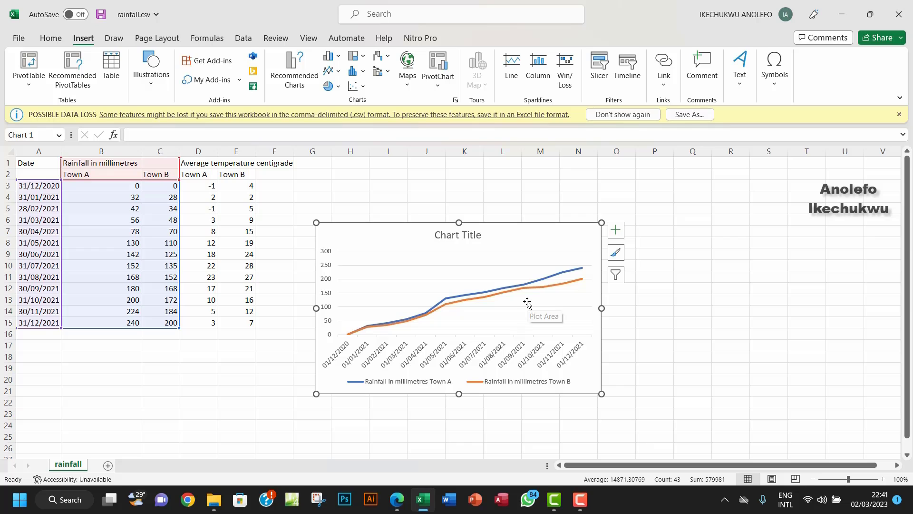
mouse_move(528, 286)
- Save rainfall.csv as an Excel Workbook (*.xlsx) named task 16c in the Chapter 16 tasks files folder on the Desktop
left_click(16, 37)
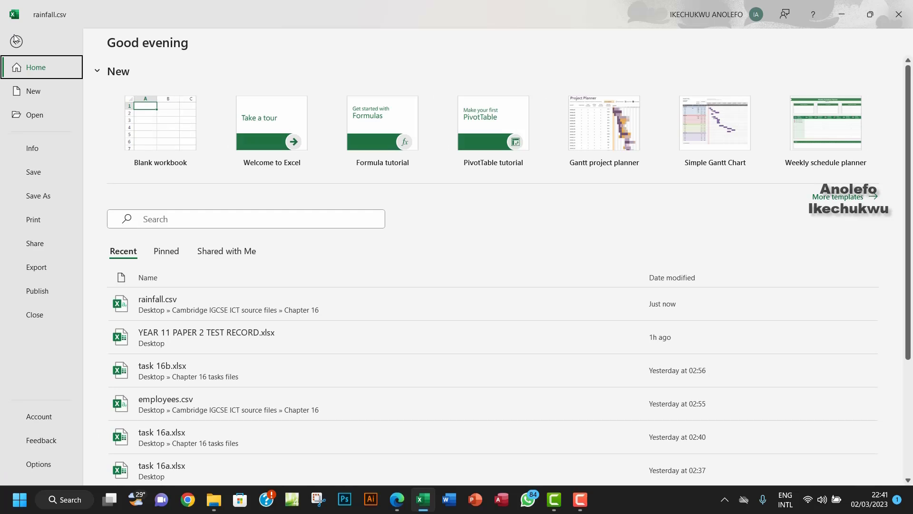
left_click(44, 191)
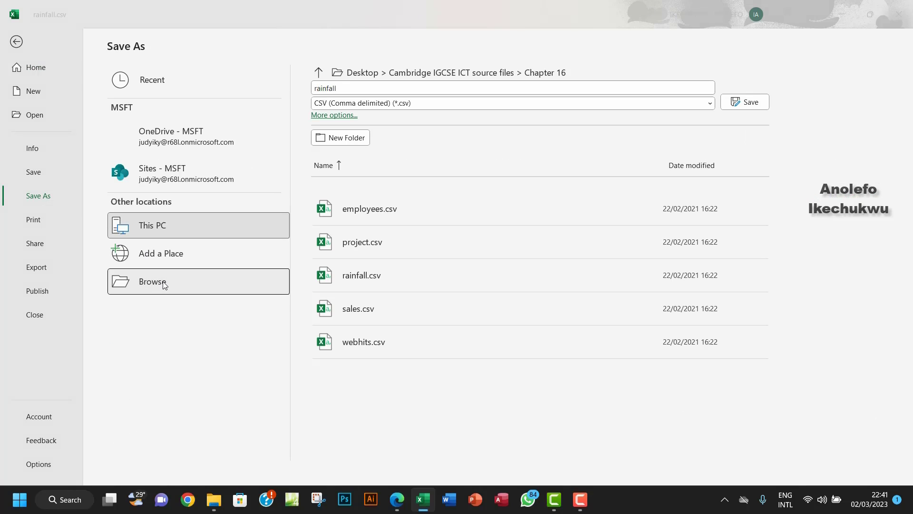
left_click(161, 283)
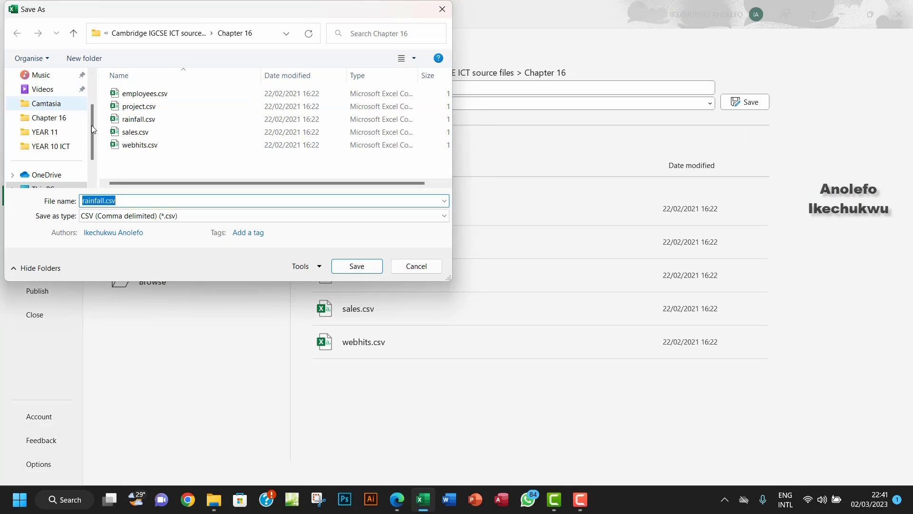
scroll(93, 116, "up", 2)
left_click(43, 104)
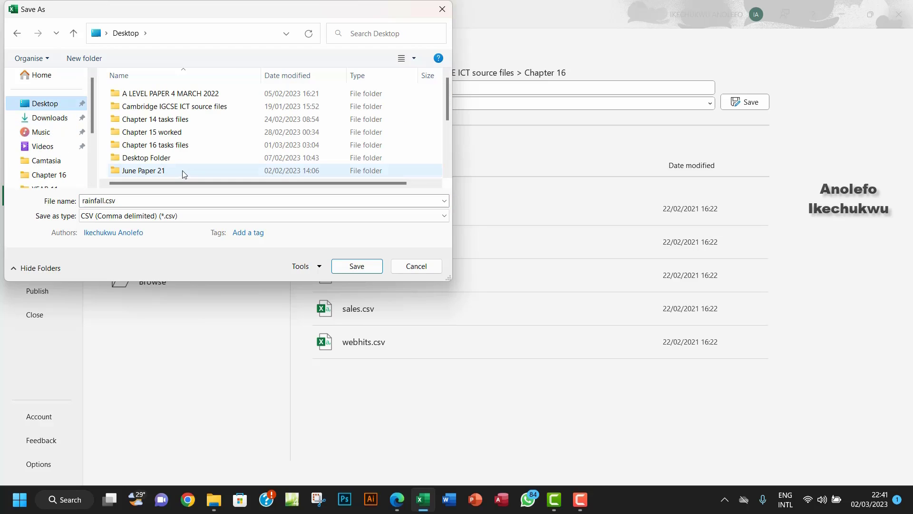
double_click(176, 145)
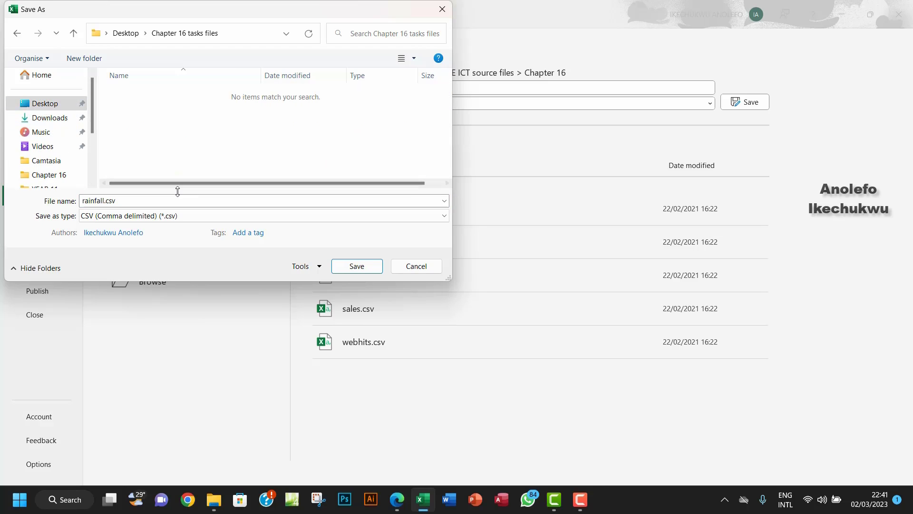
left_click(169, 215)
scroll(137, 247, "up", 3)
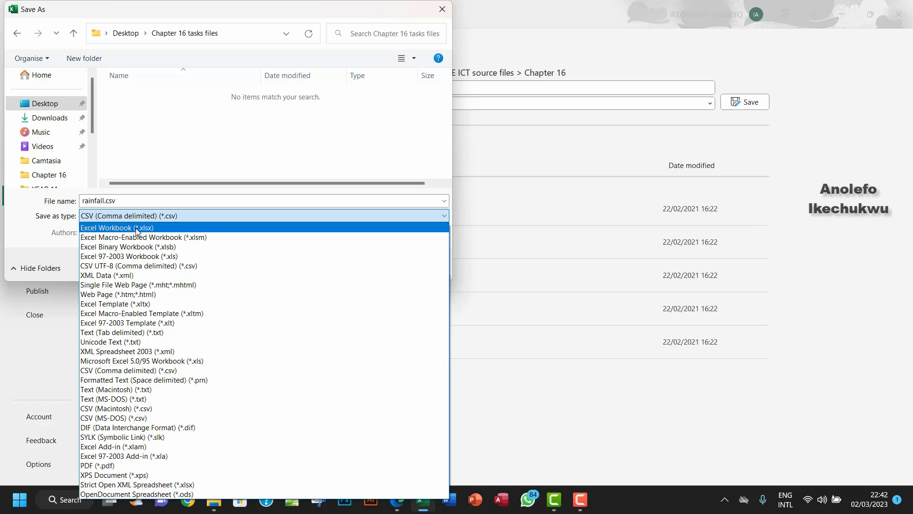
left_click(136, 229)
left_click(157, 204)
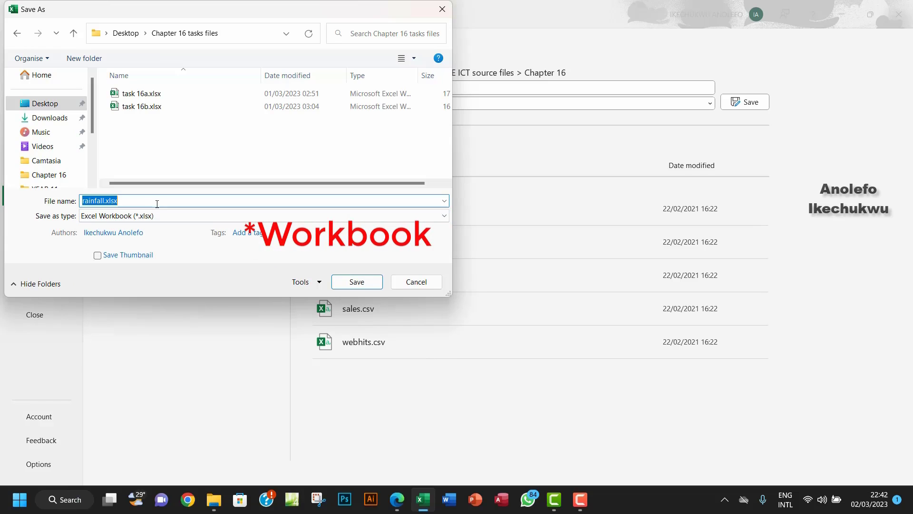
key("BackSpace")
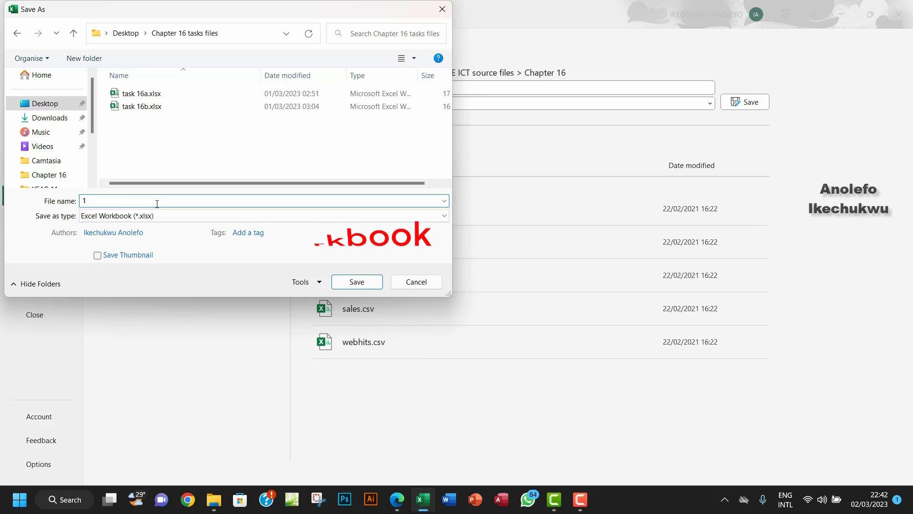
type("task")
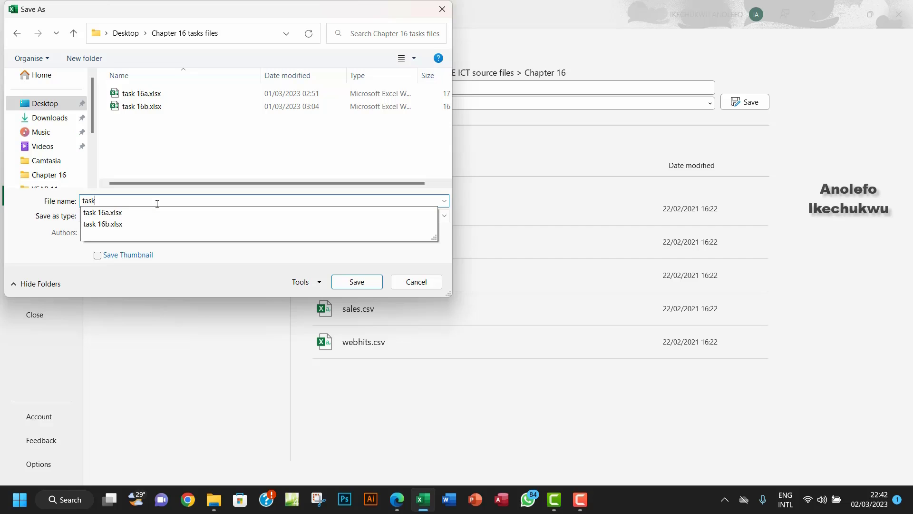
type(" 16c")
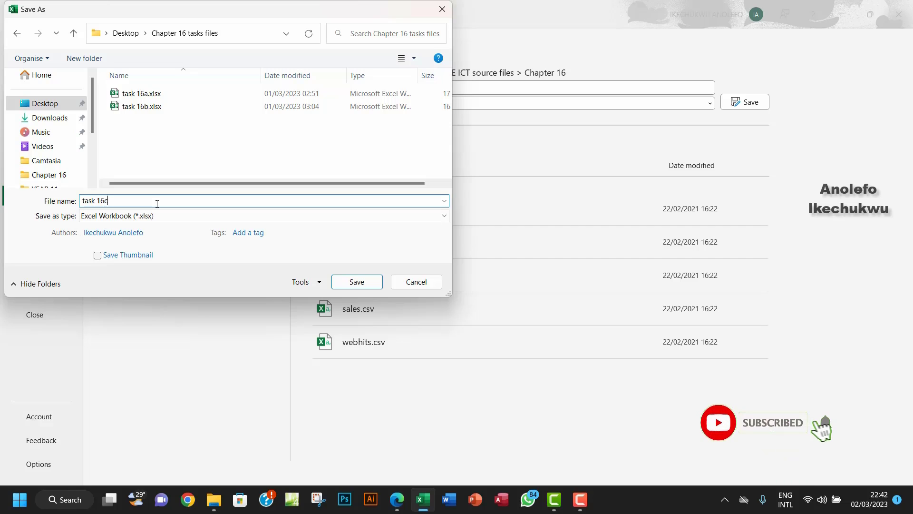
left_click(357, 282)
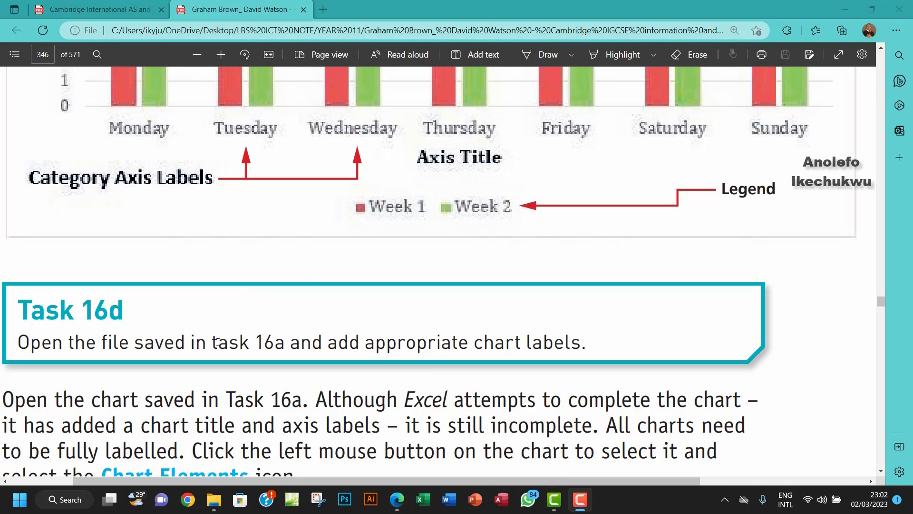
- Read the Task 16d instruction and open task 16a.xlsx from the Chapter 16 tasks files folder in File Explorer
left_click_drag(212, 342, 581, 346)
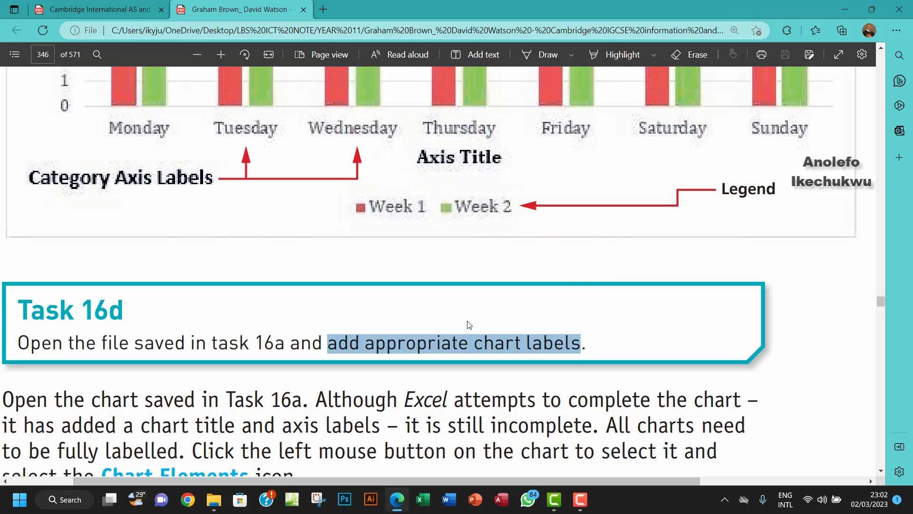
left_click(388, 351)
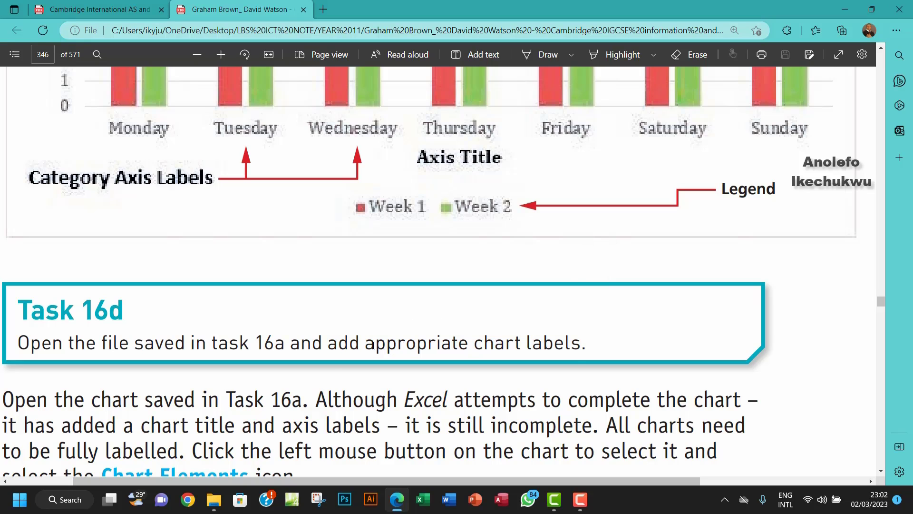
left_click(214, 499)
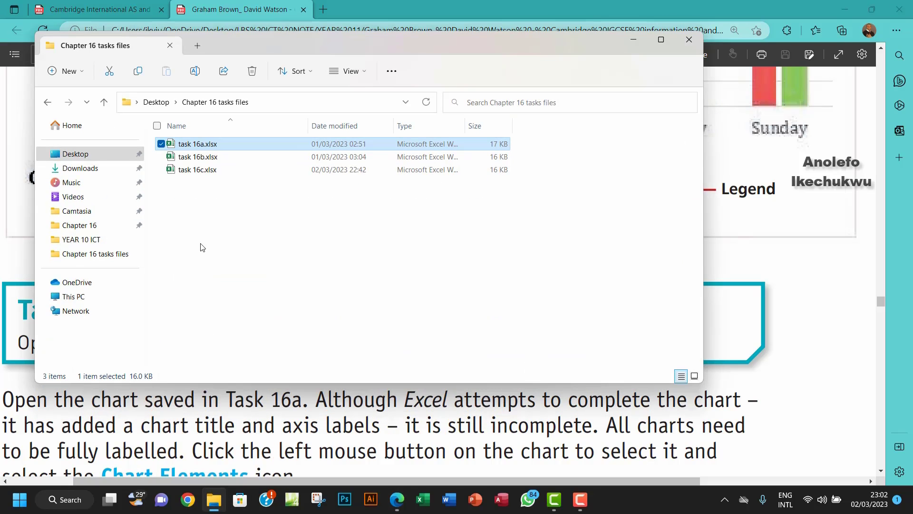
double_click(230, 145)
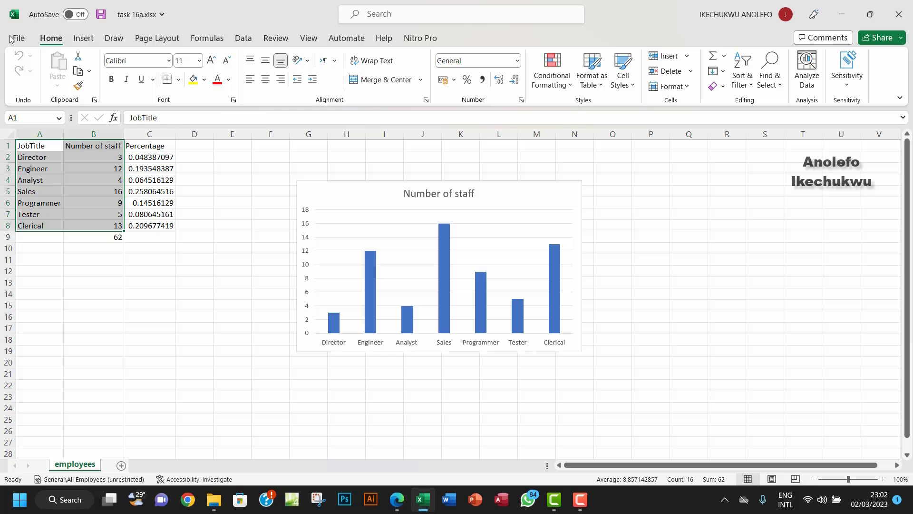
- Save a copy of the task 16a workbook as task 16d in the same Chapter 16 tasks files folder
left_click(13, 38)
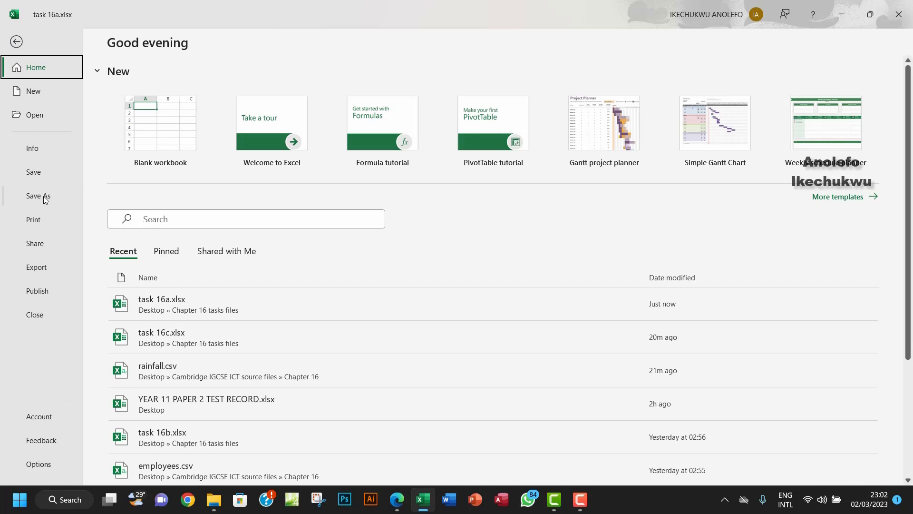
left_click(43, 196)
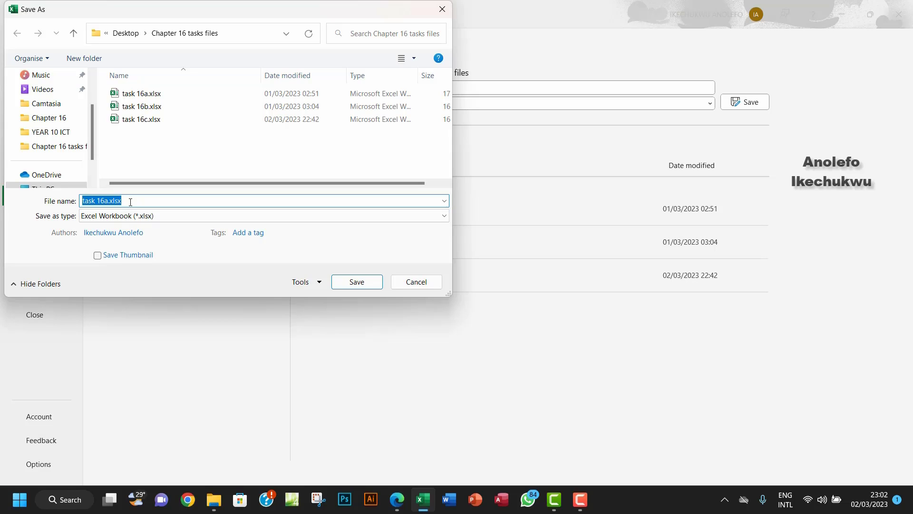
left_click_drag(122, 200, 105, 199)
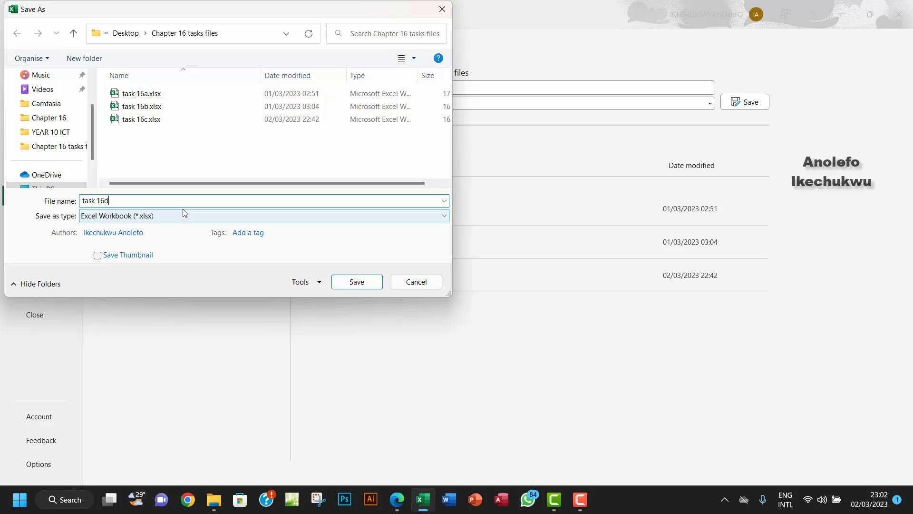
left_click(356, 282)
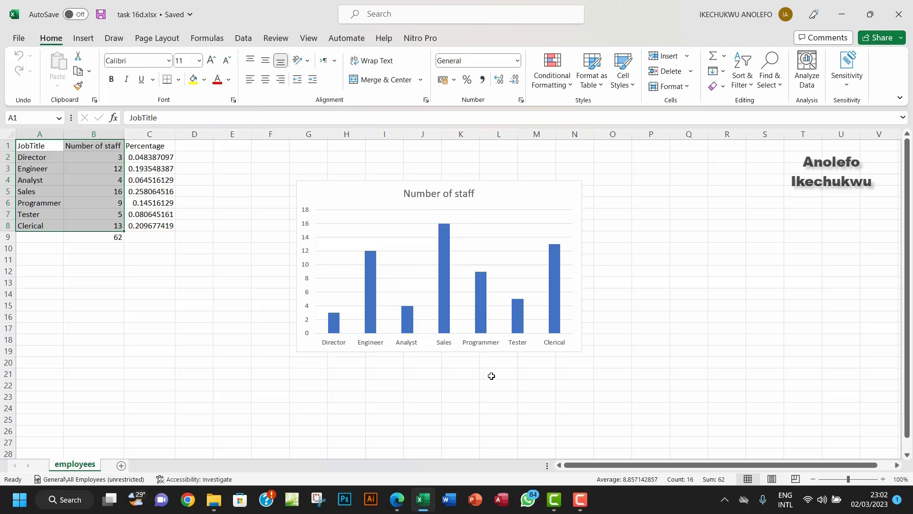
- Add axis titles to both axes of the Number of staff column chart
left_click(419, 196)
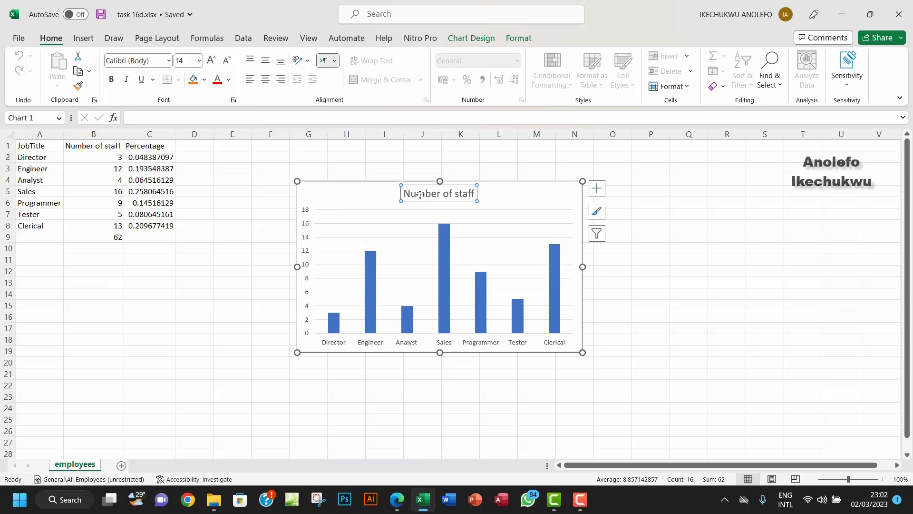
left_click(457, 164)
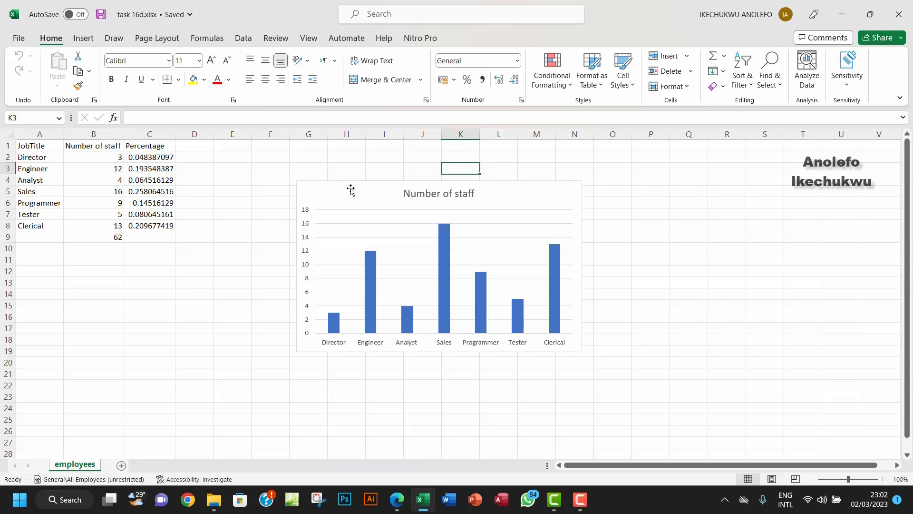
left_click(375, 190)
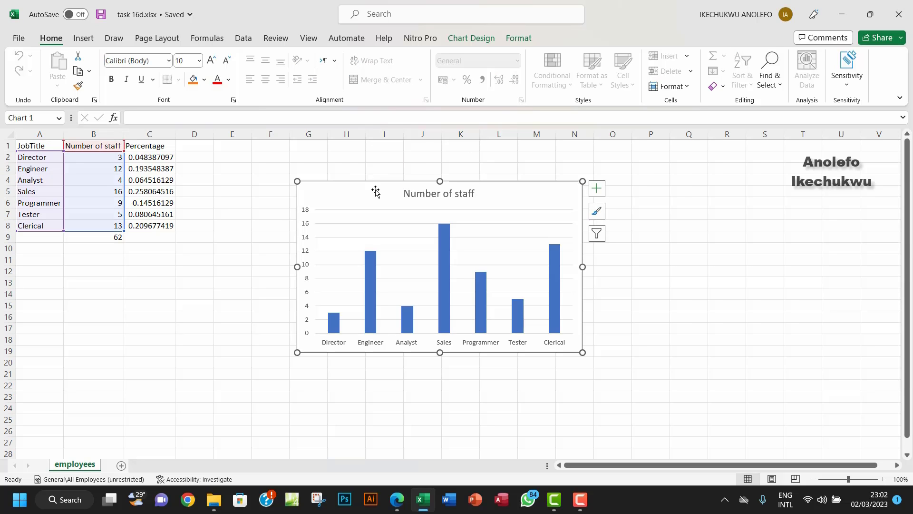
left_click(598, 189)
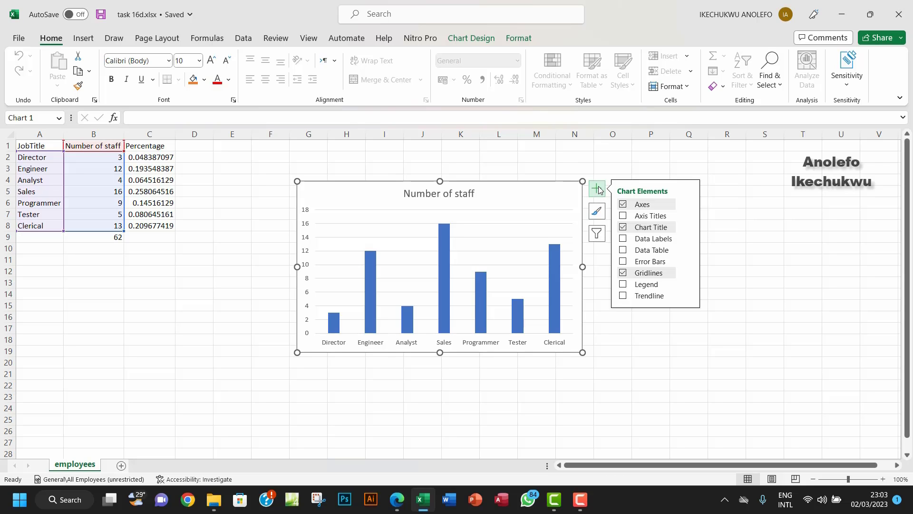
left_click(623, 217)
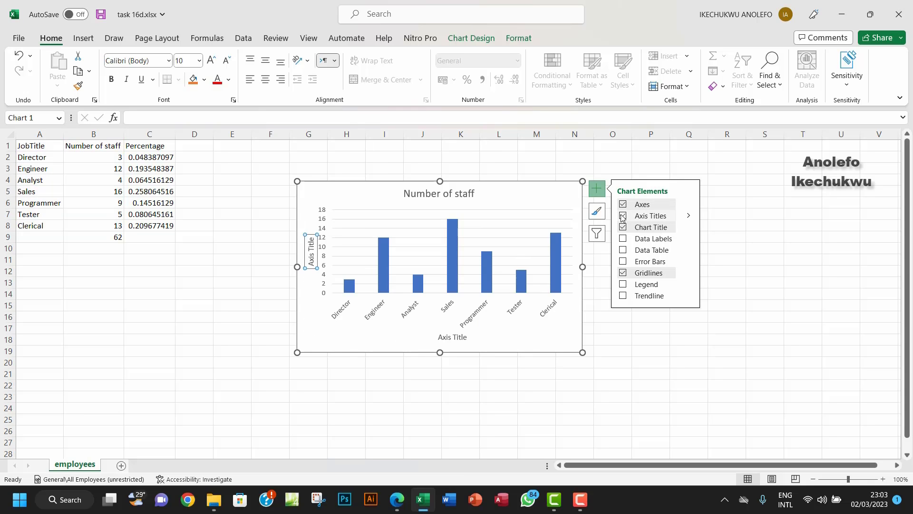
left_click(498, 157)
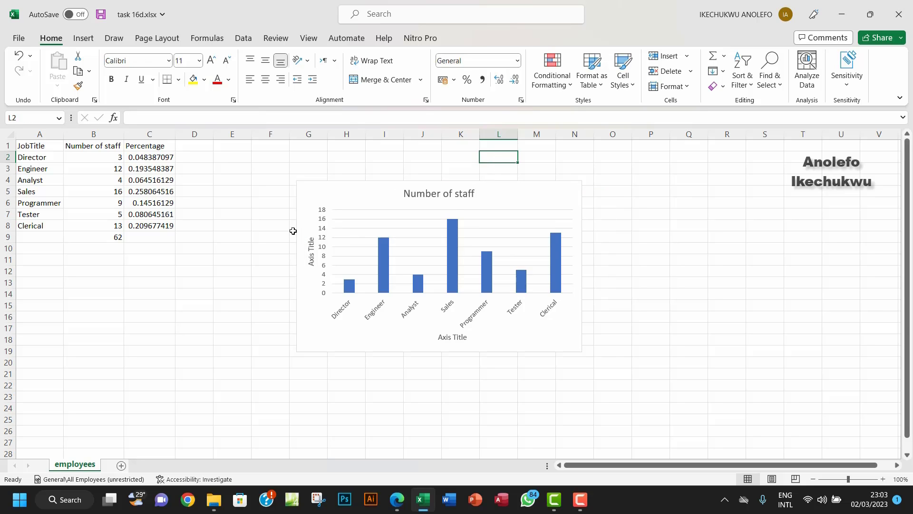
- Extend the chart title so that it reads "Number of staff in each job type by"
left_click(310, 246)
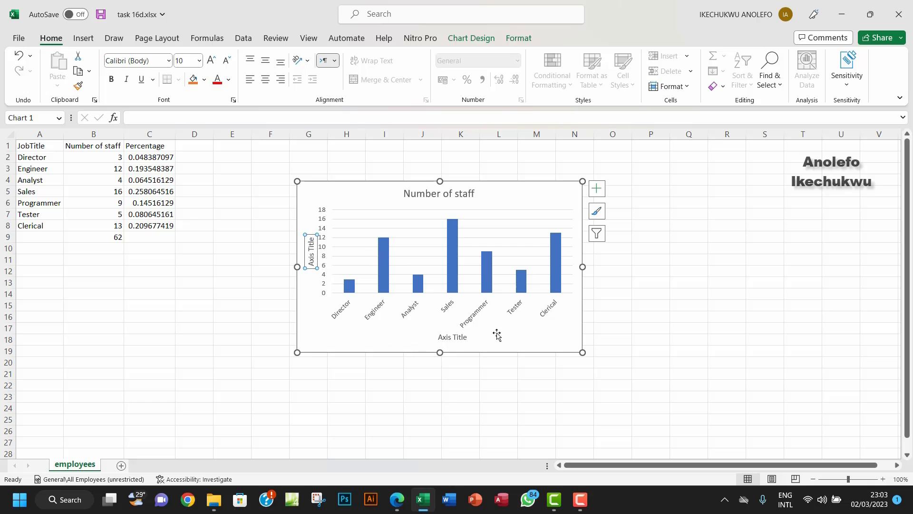
left_click(448, 194)
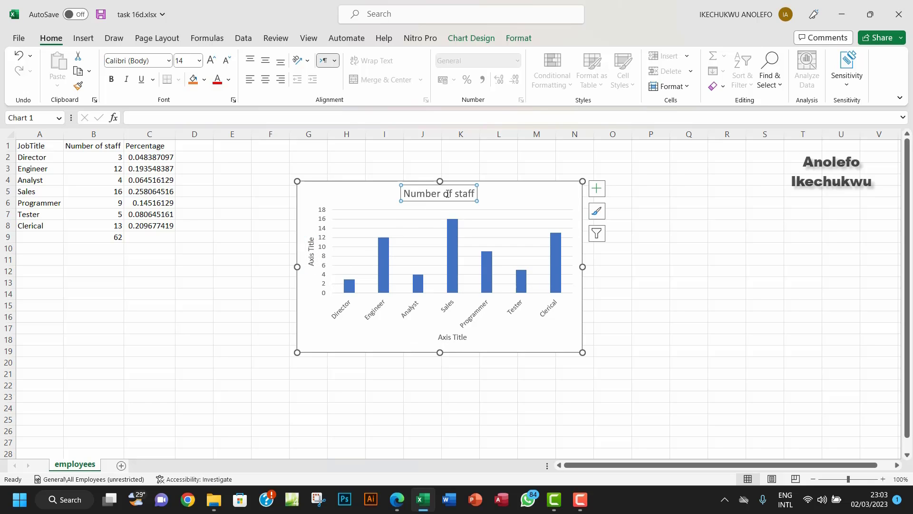
left_click(475, 193)
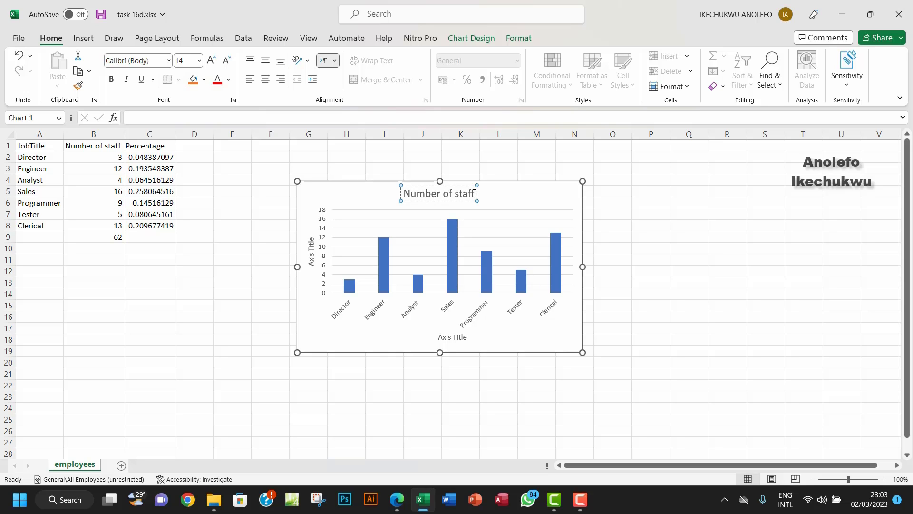
type("in each")
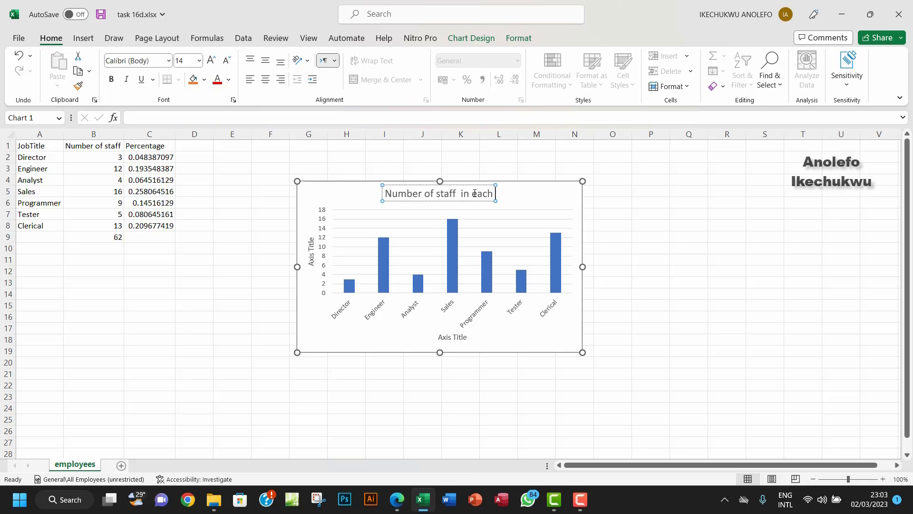
type(" job")
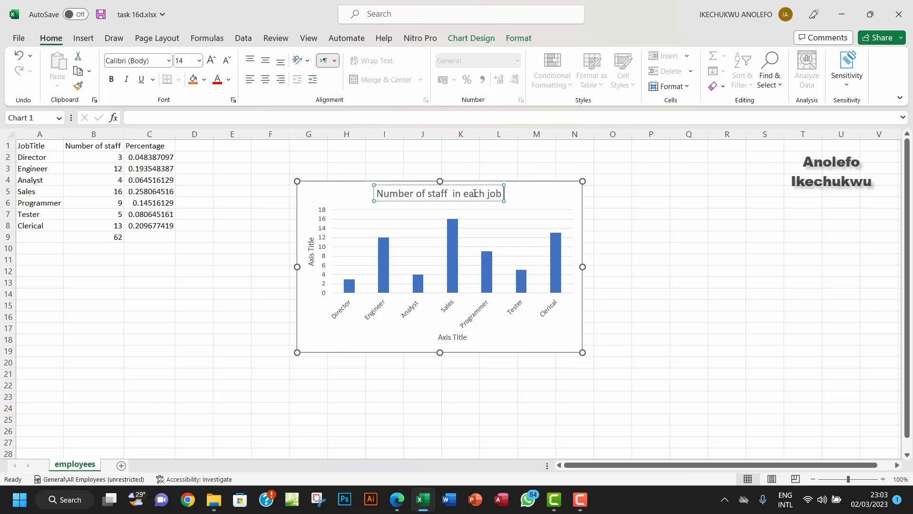
type(" type by")
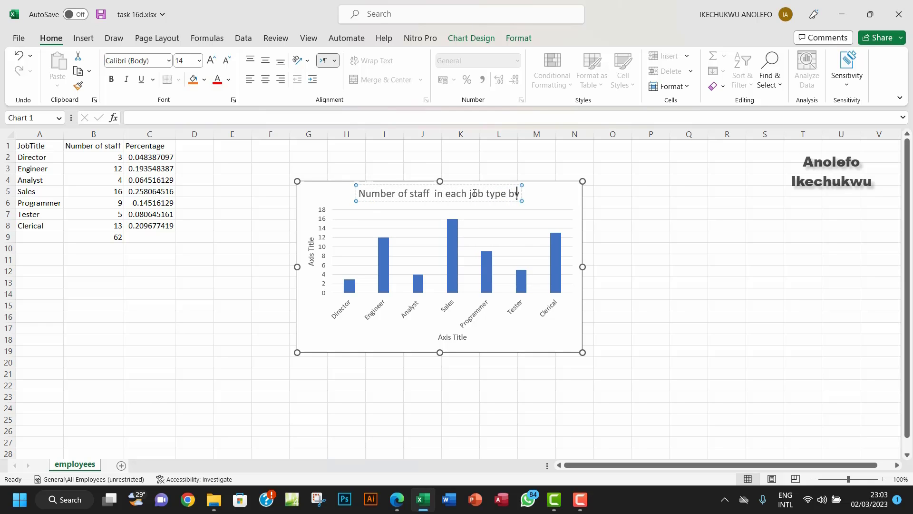
- Complete the end of the chart title with the author's full name
type(" Ike")
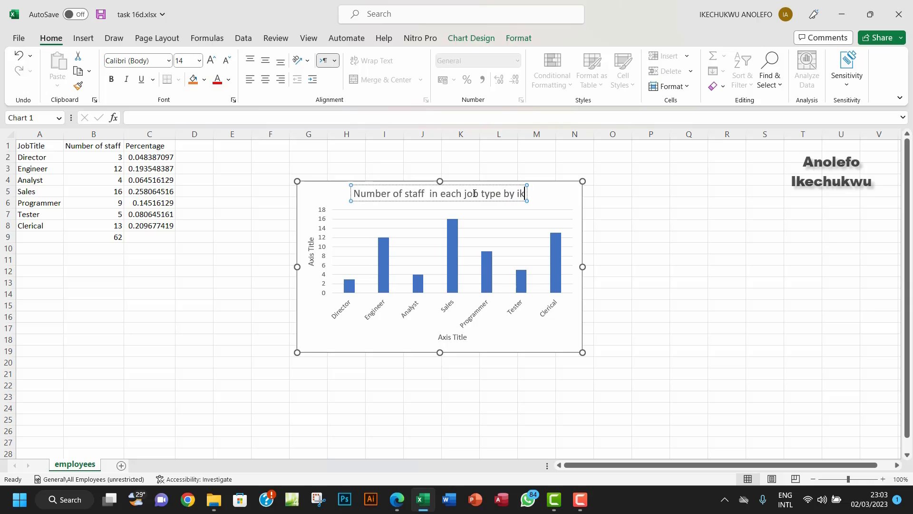
key("BackSpace")
key("BackSpace")
key("BackSpace")
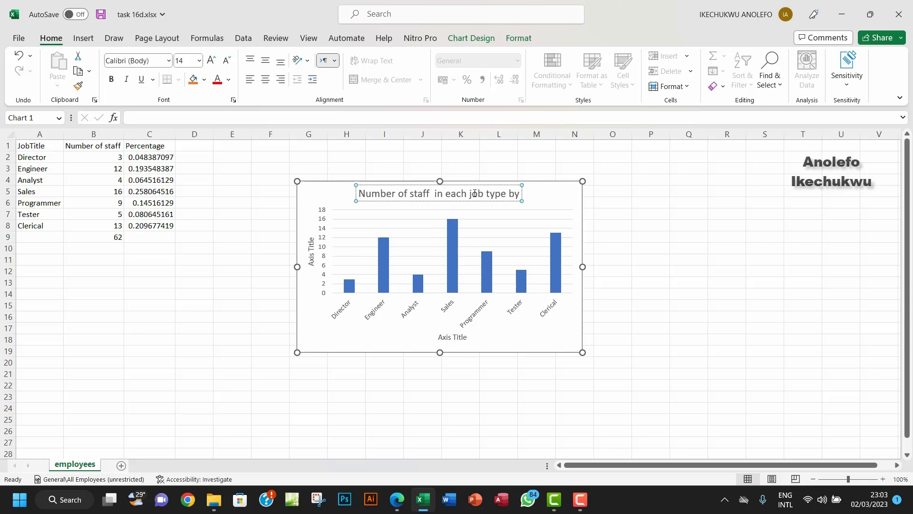
type("Ikechukwu")
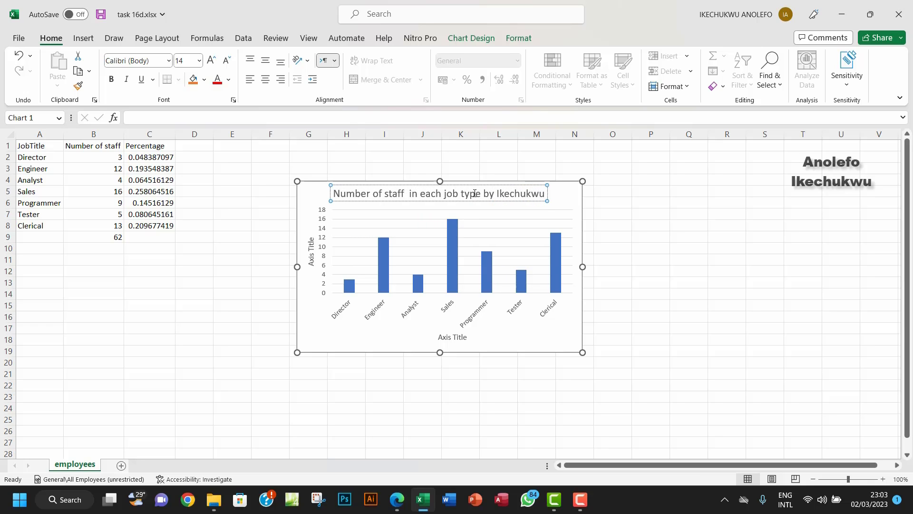
key("Return")
key("BackSpace")
type("A")
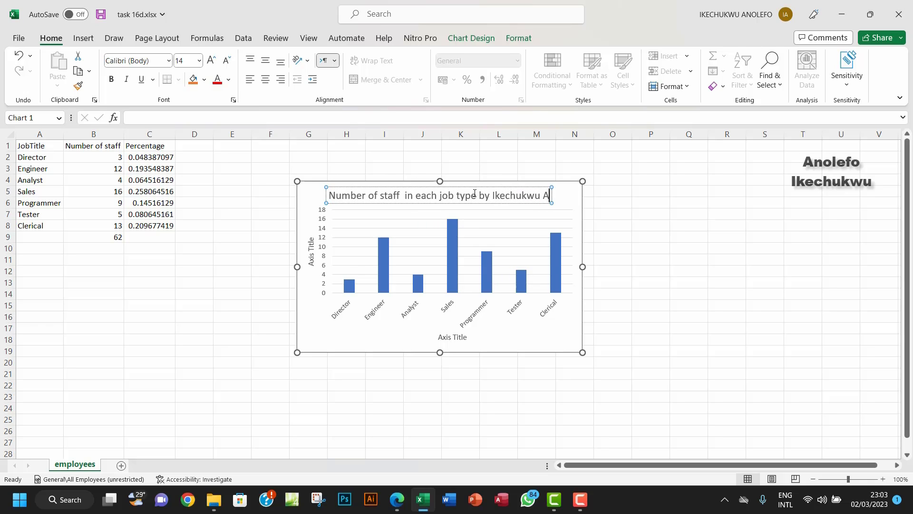
type("nolfe")
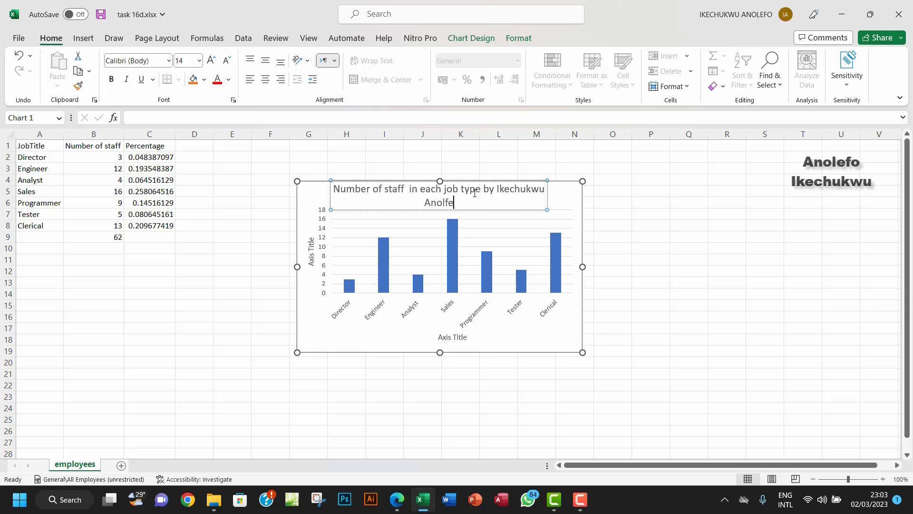
key("BackSpace")
key("BackSpace")
type("efo")
- Replace the vertical axis title's placeholder text with "Number of Staff"
left_click(310, 251)
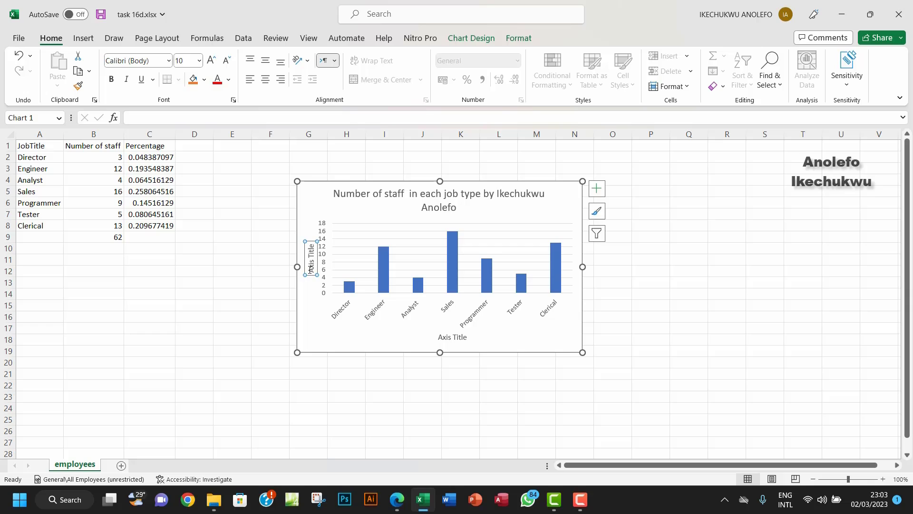
double_click(310, 267)
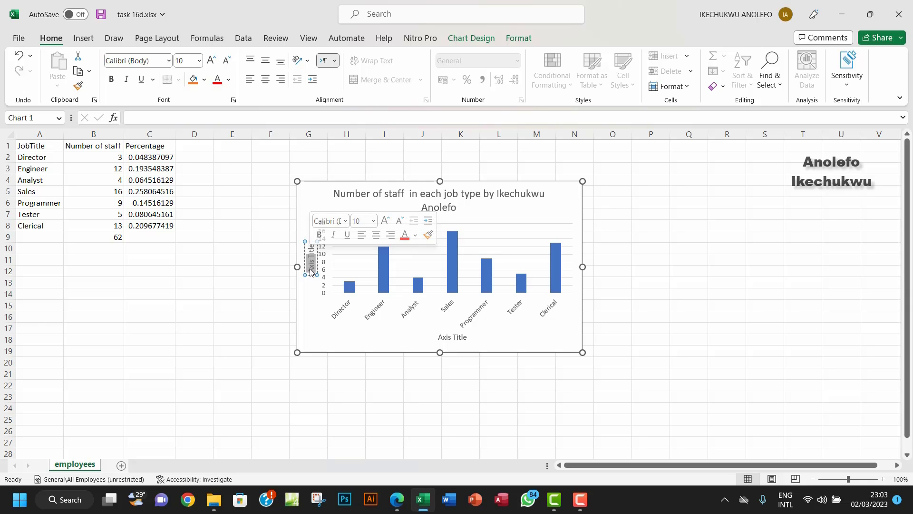
left_click(310, 266)
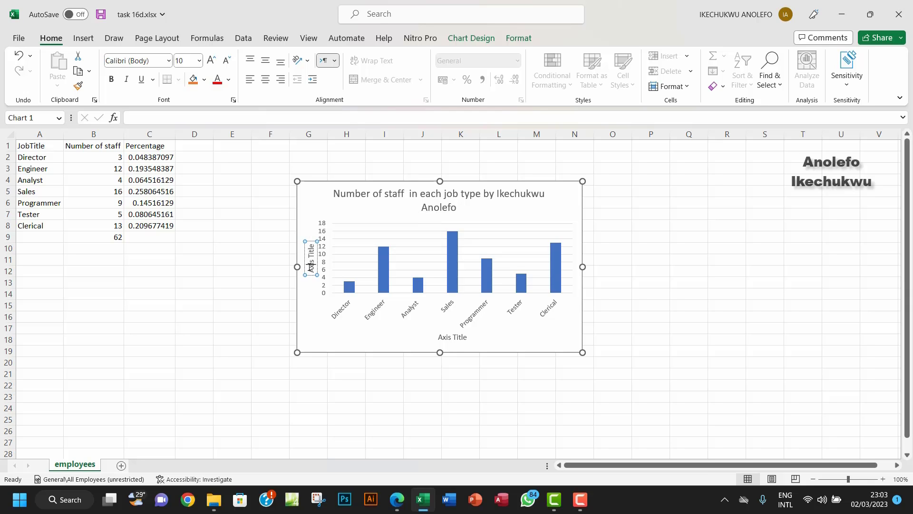
left_click_drag(310, 267, 312, 247)
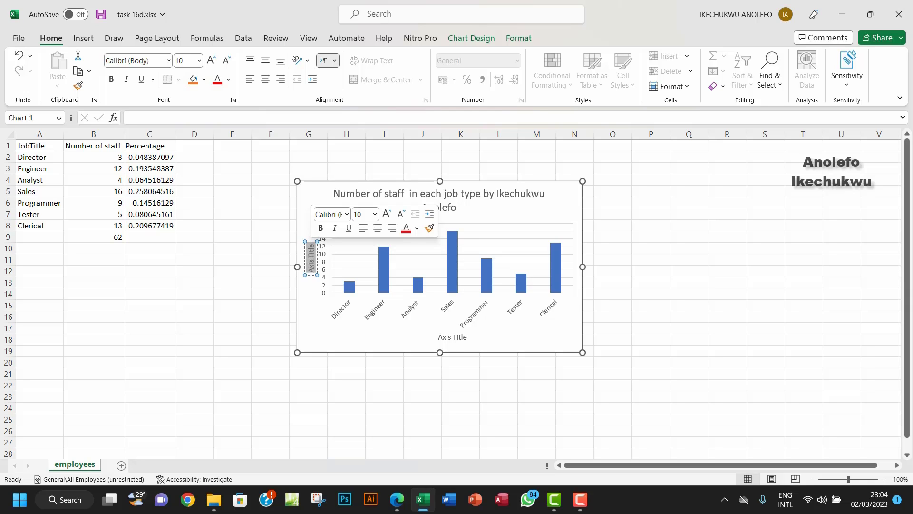
key("BackSpace")
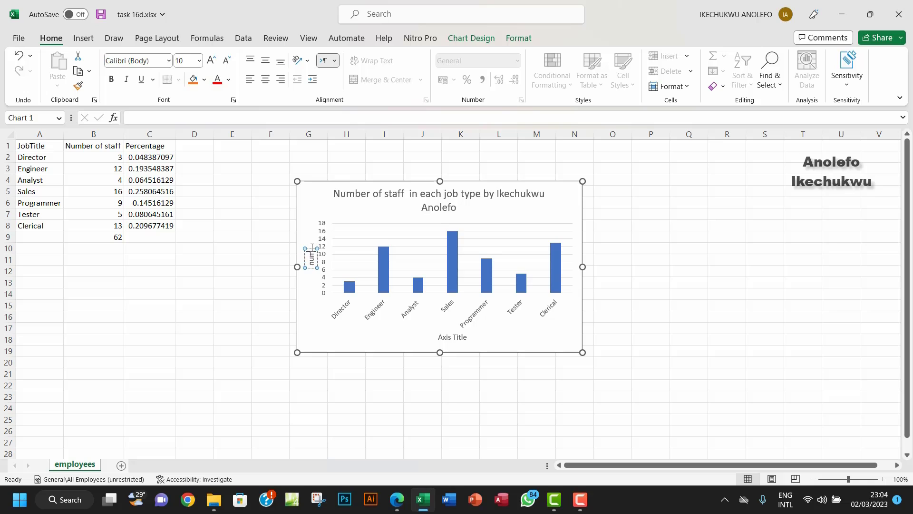
type("Number")
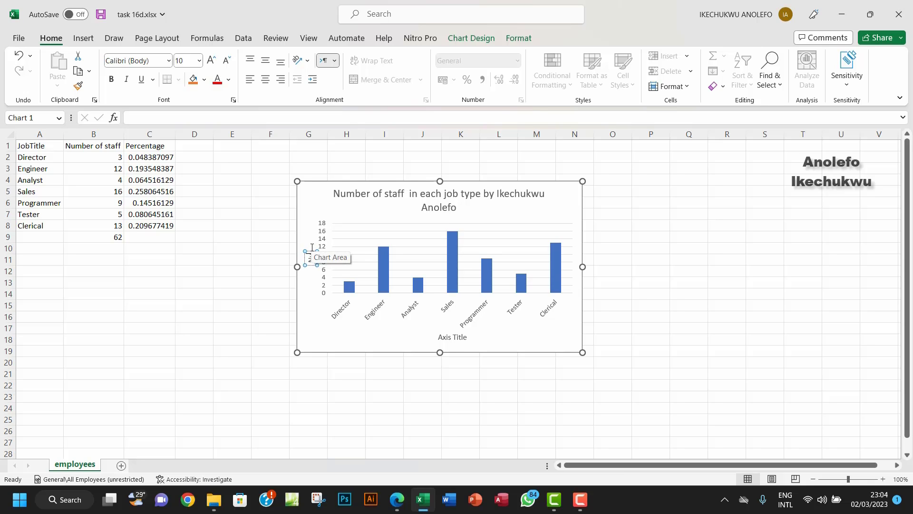
type(" of")
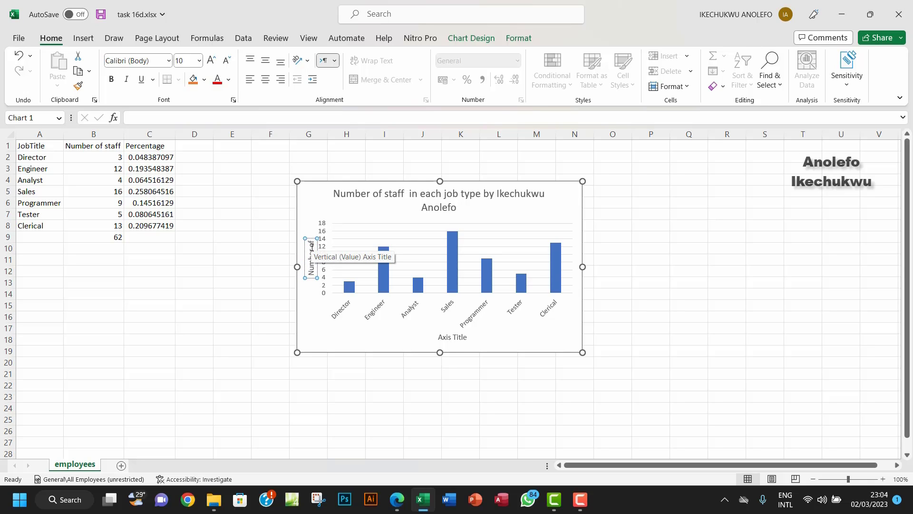
type(" Staff")
- Replace the horizontal axis title's placeholder text with "Job type" and deselect the chart
left_click(442, 337)
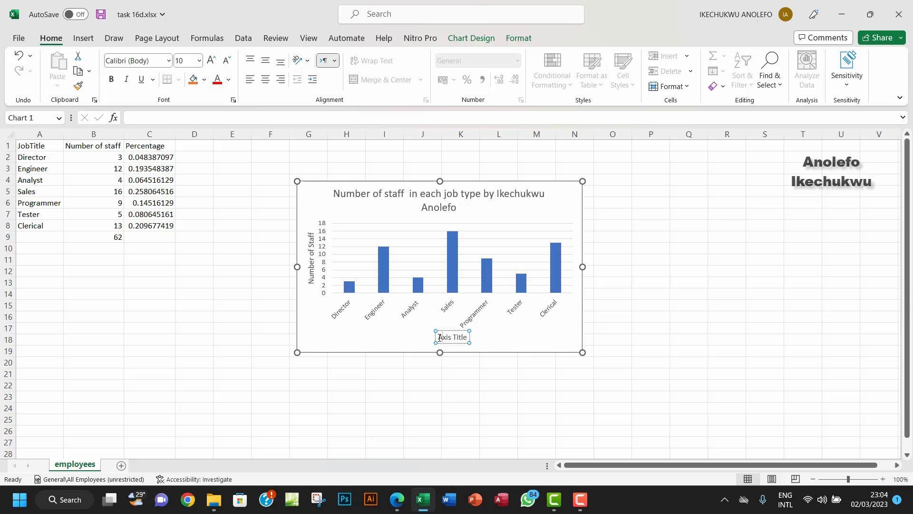
left_click_drag(452, 338, 465, 339)
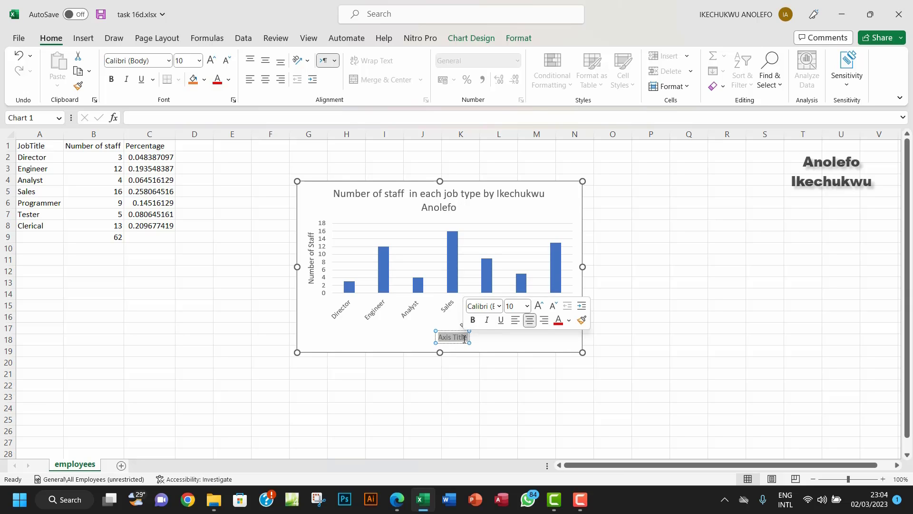
type("Job type")
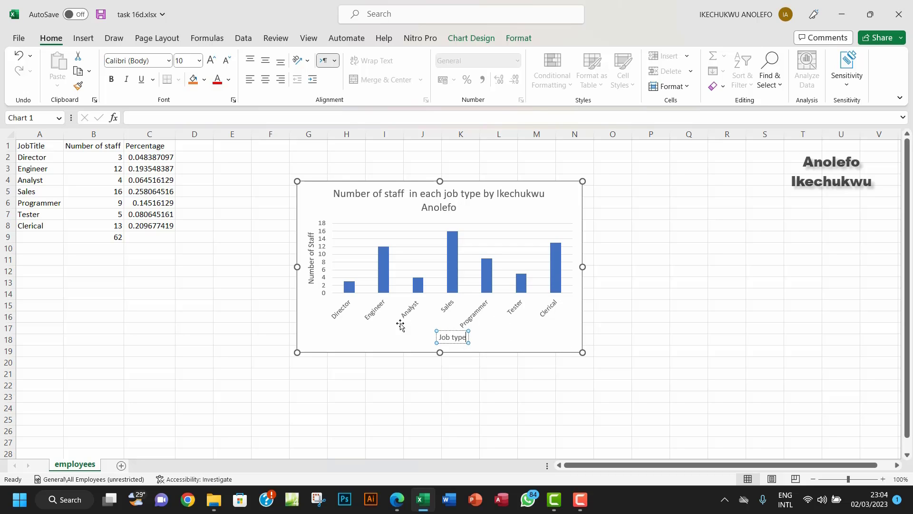
left_click(314, 248)
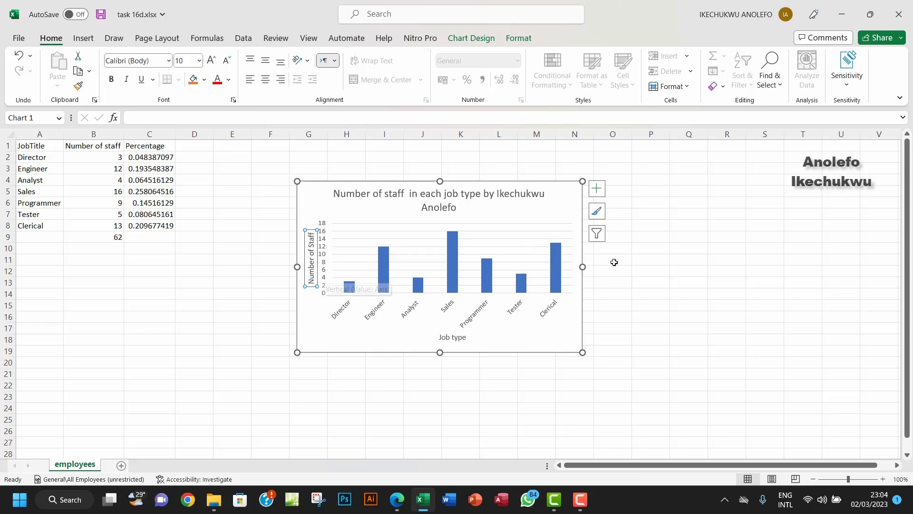
left_click(650, 270)
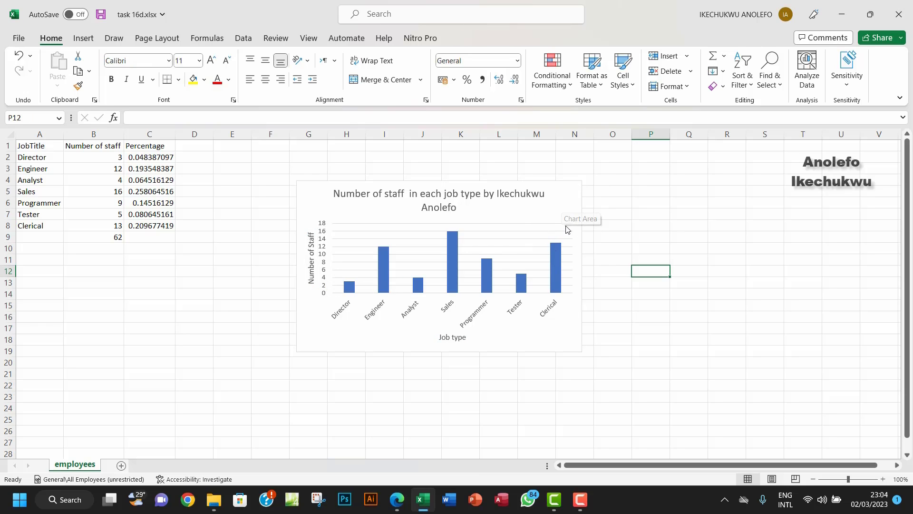
- Enlarge the column chart so that its lower-right corner reaches about cell O22
left_click(471, 323)
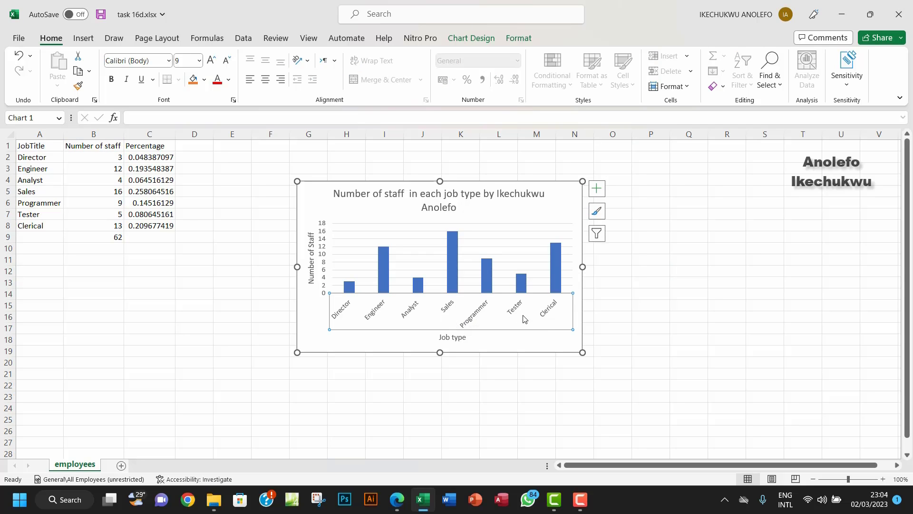
left_click(640, 283)
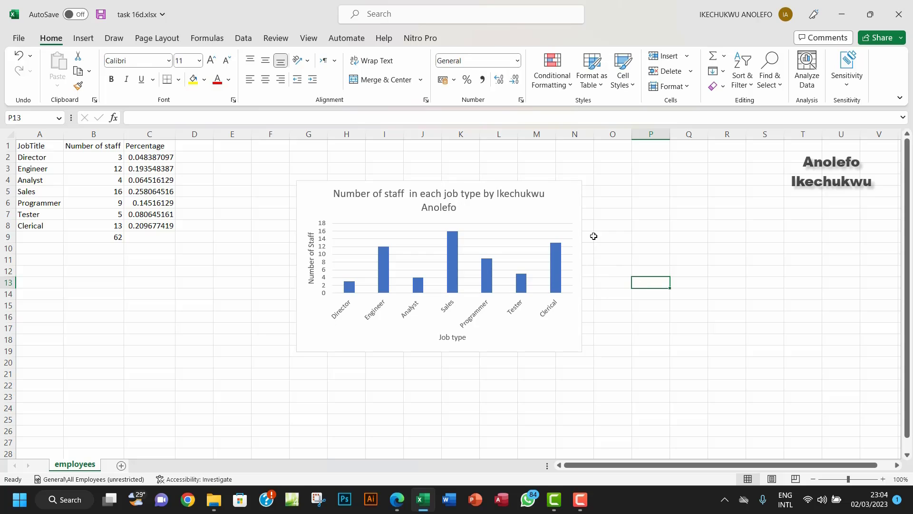
left_click(567, 199)
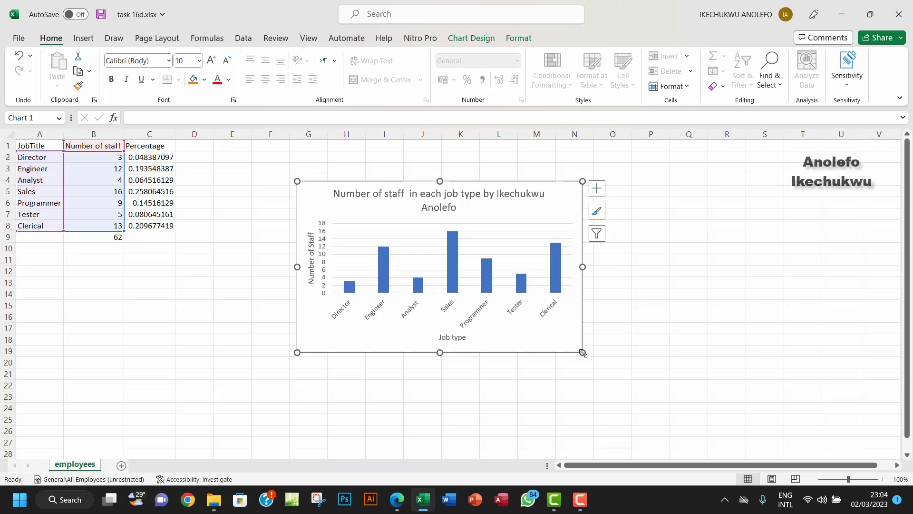
left_click_drag(583, 353, 628, 383)
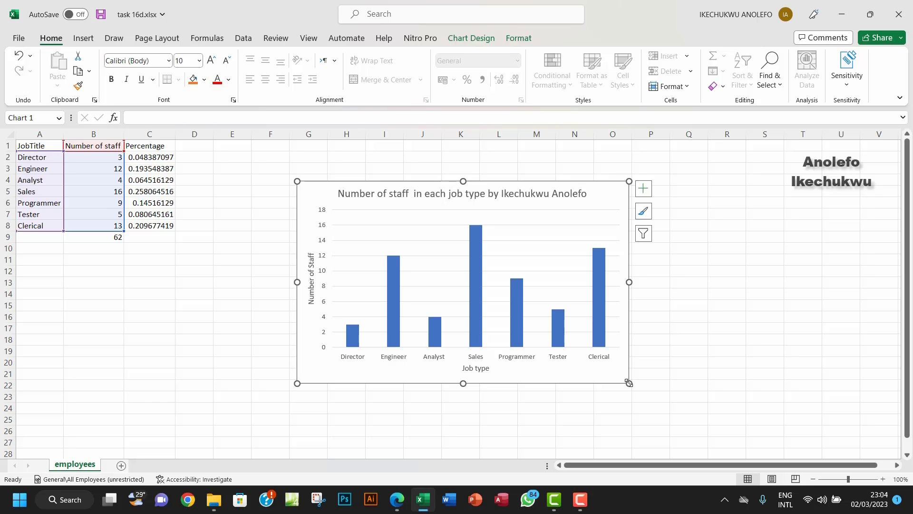
left_click(411, 197)
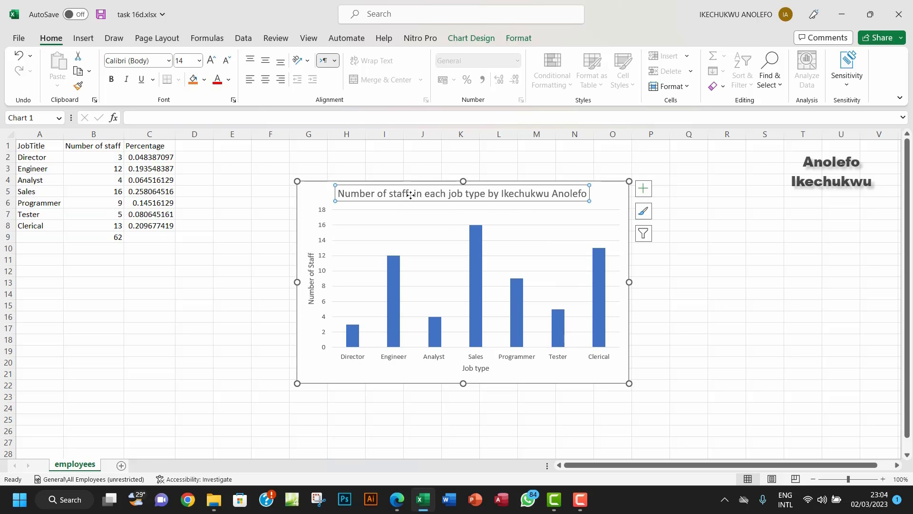
left_click(371, 166)
left_click(421, 196)
left_click(675, 213)
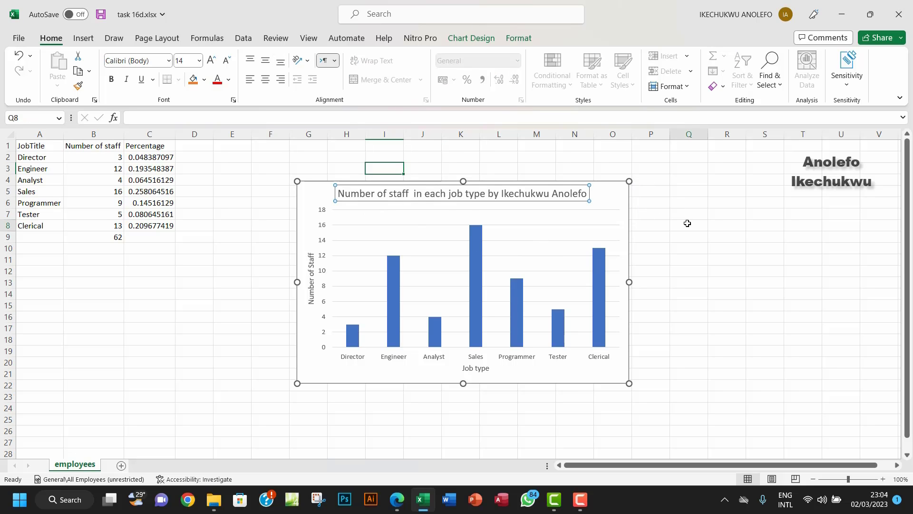
- Add data labels to the columns of the staff chart
left_click(614, 206)
left_click(645, 189)
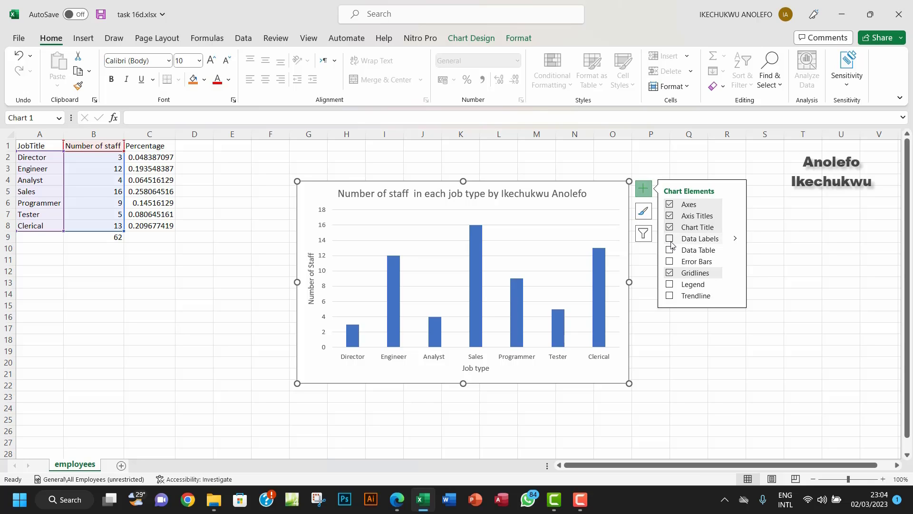
left_click(669, 239)
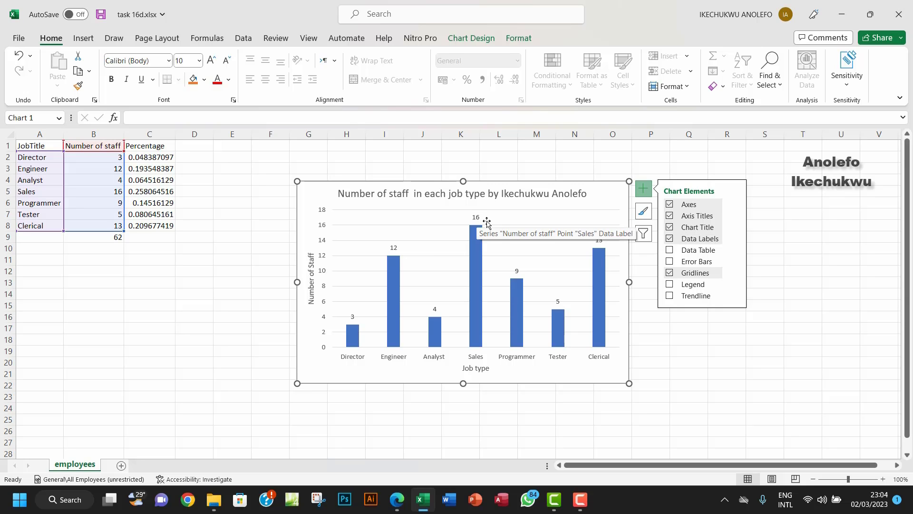
- Try out a data table beneath the chart and remove it again
left_click(670, 250)
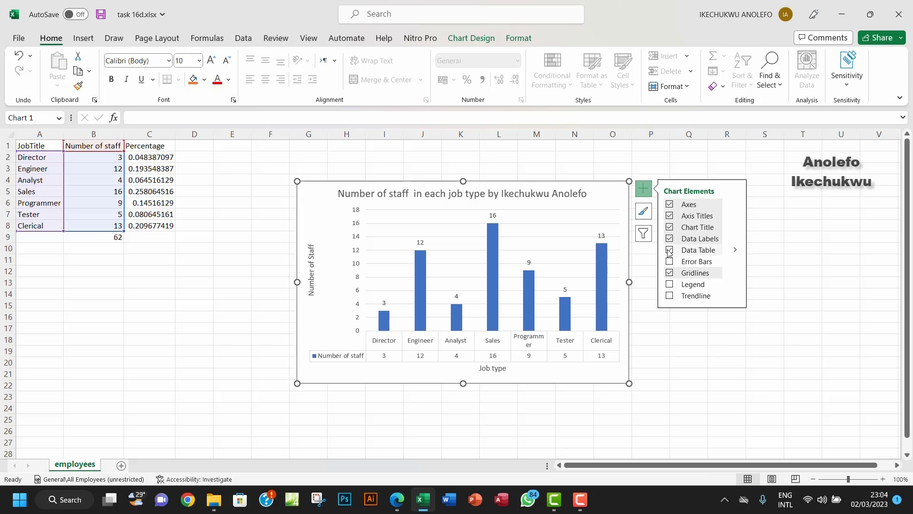
left_click(670, 251)
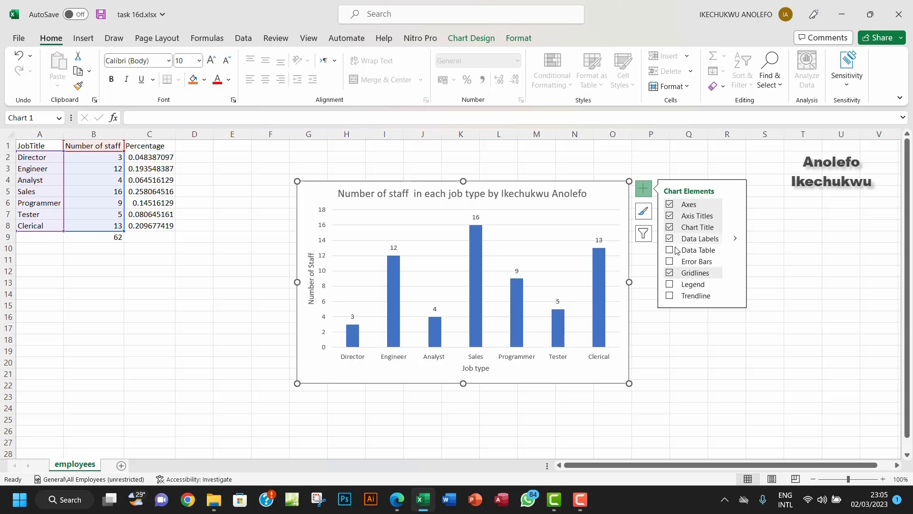
left_click(676, 251)
left_click(676, 250)
- Check the Task 16d instruction on appropriate chart labels in the textbook PDF in Edge, and return to the Excel workbook
mouse_move(400, 505)
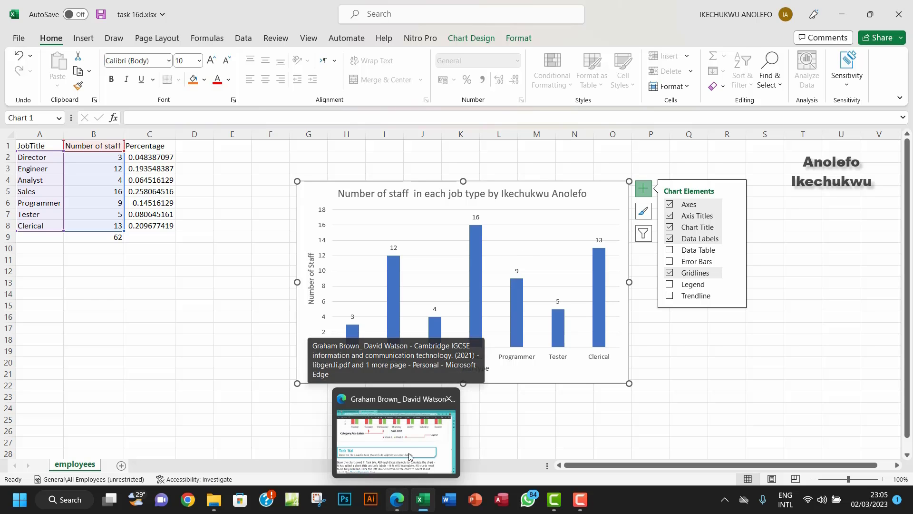
mouse_move(413, 451)
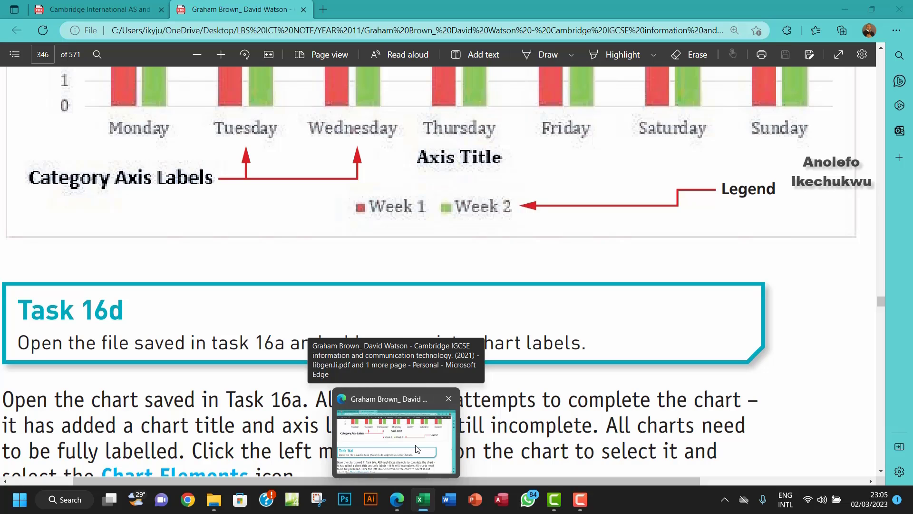
left_click(417, 449)
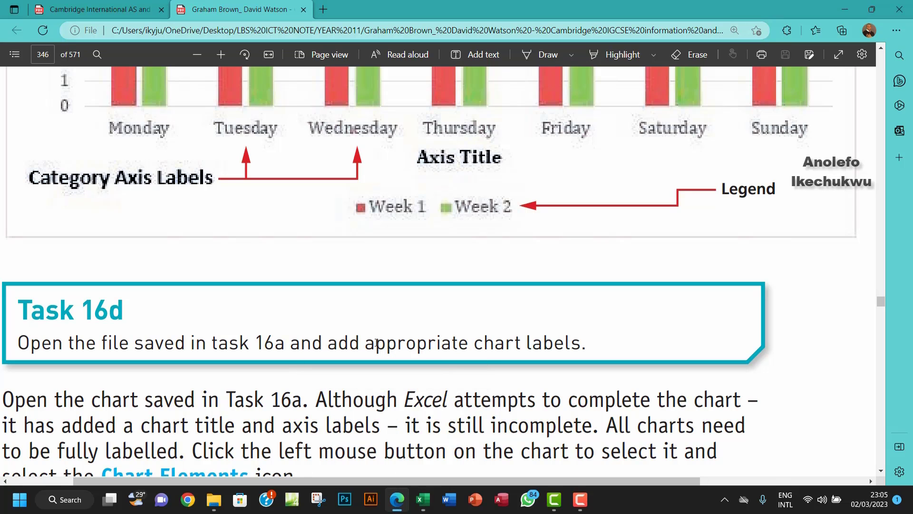
left_click_drag(365, 342, 463, 343)
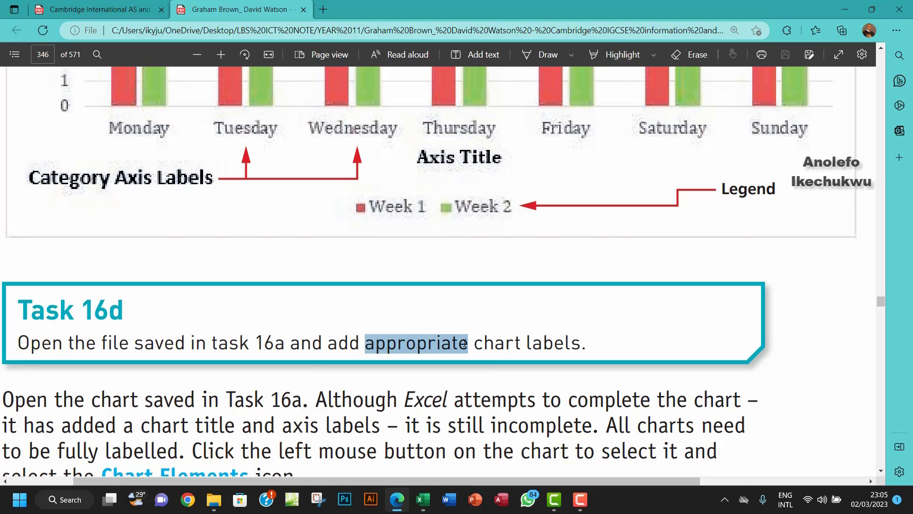
left_click(422, 499)
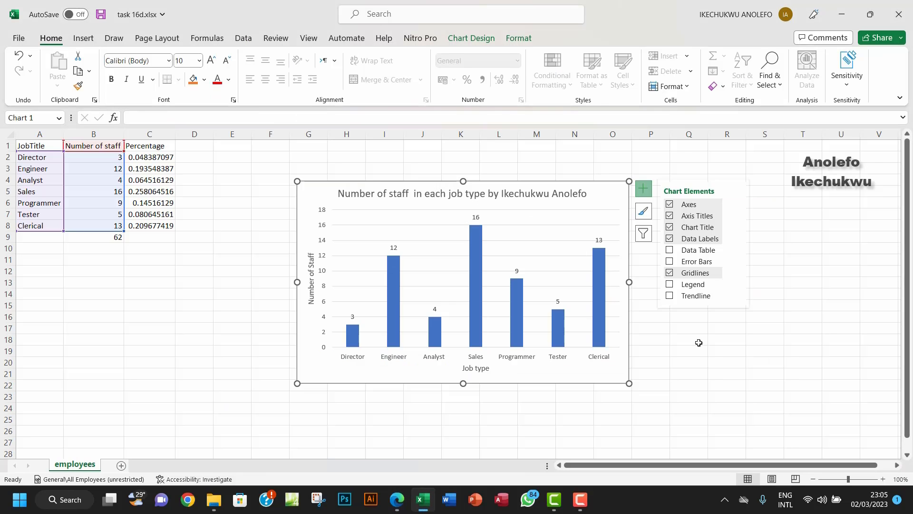
left_click(689, 373)
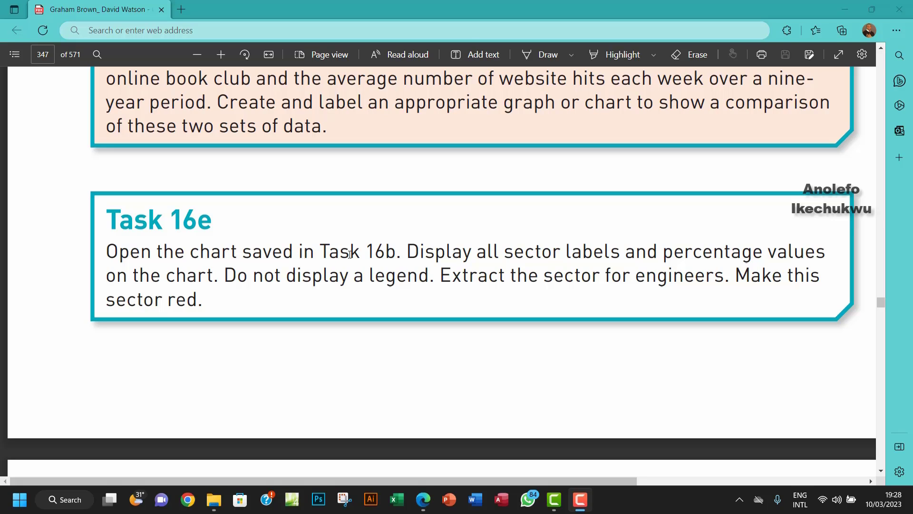
- Read the Task 16e instruction in the textbook PDF on reusing the Task 16b chart and displaying sector labels with percentage values
left_click_drag(366, 250, 402, 252)
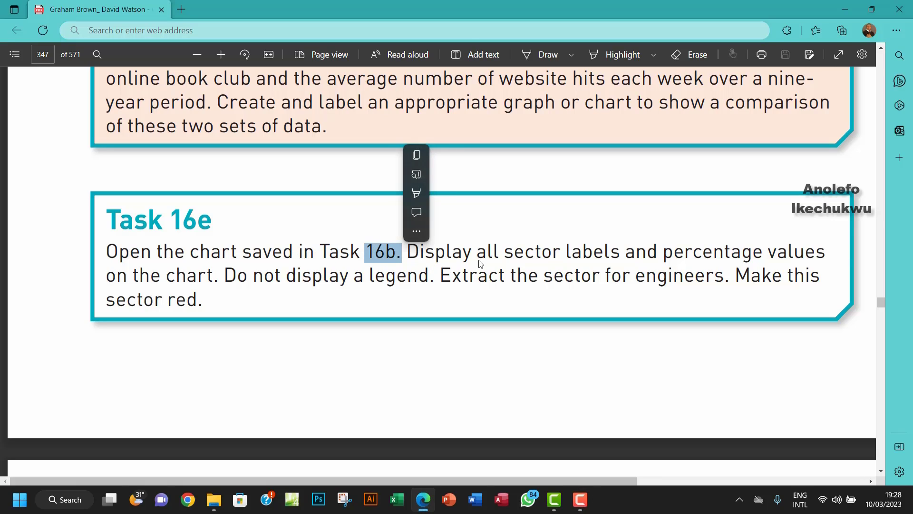
left_click_drag(504, 252, 620, 254)
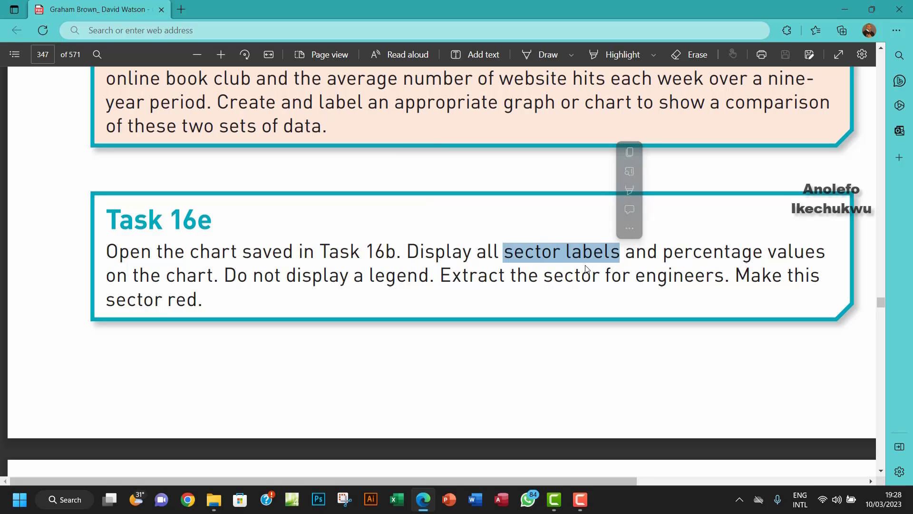
left_click_drag(138, 276, 198, 276)
left_click_drag(405, 252, 211, 276)
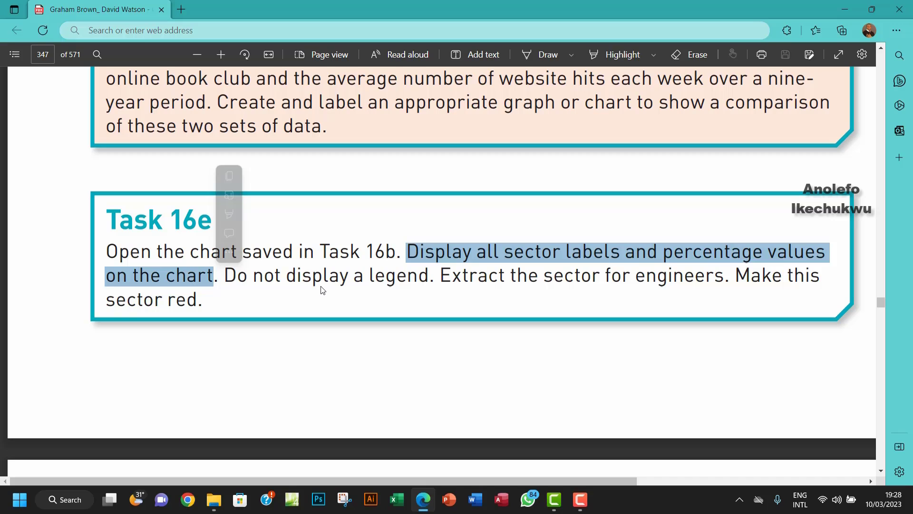
- Open task 16b.xlsx from the Chapter 16 tasks files folder in Excel and save it there as task 16e
left_click(214, 498)
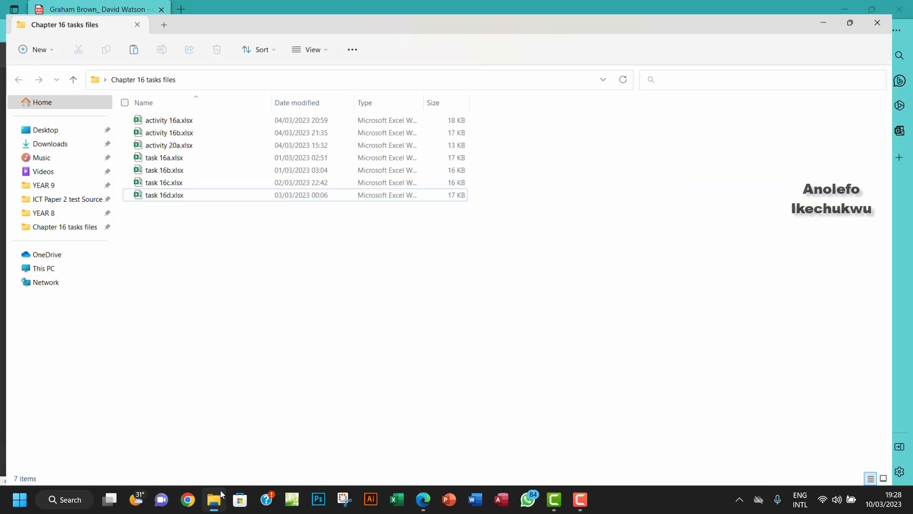
double_click(177, 160)
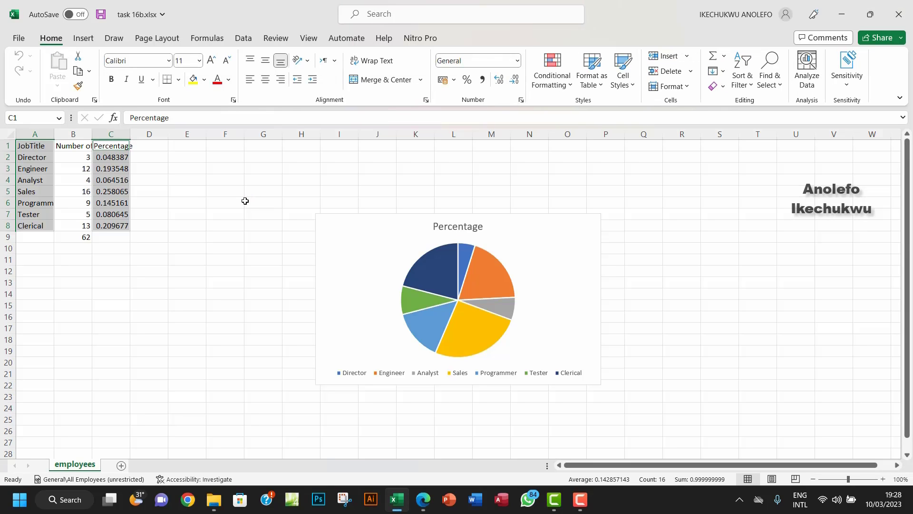
left_click(19, 39)
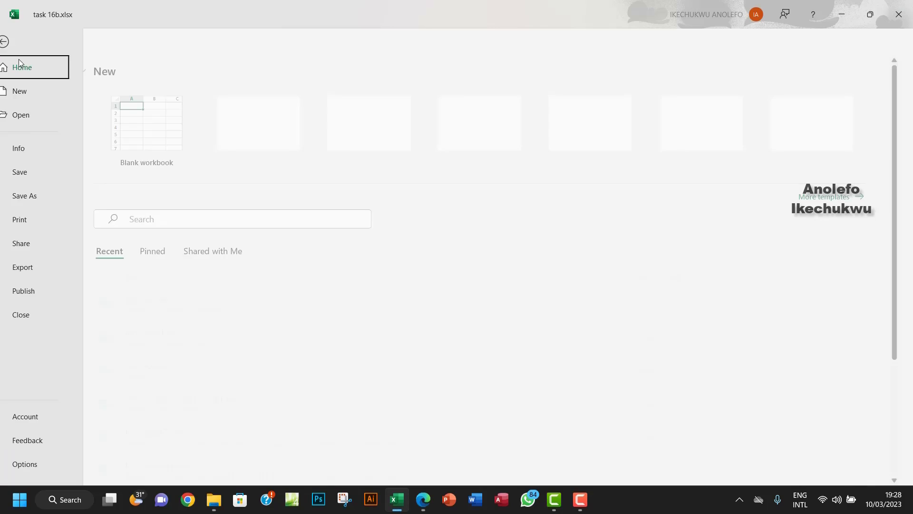
left_click(46, 195)
left_click(156, 281)
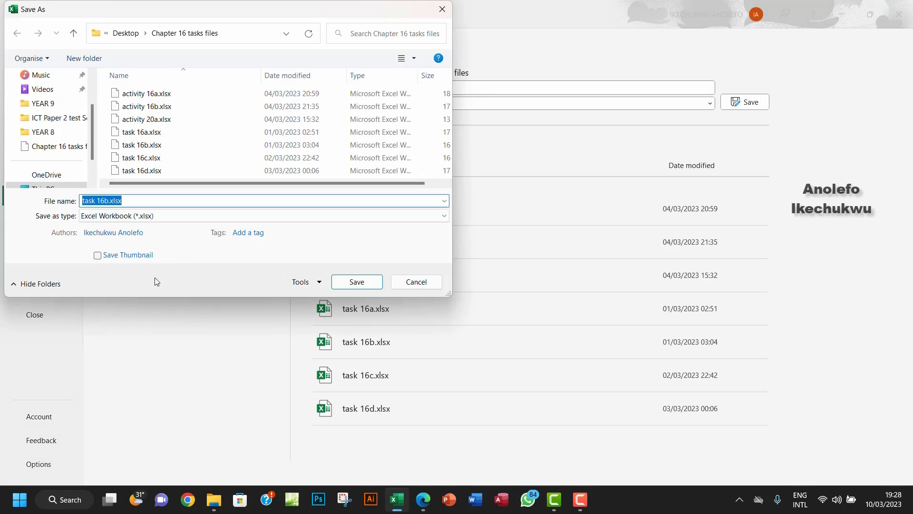
left_click(143, 200)
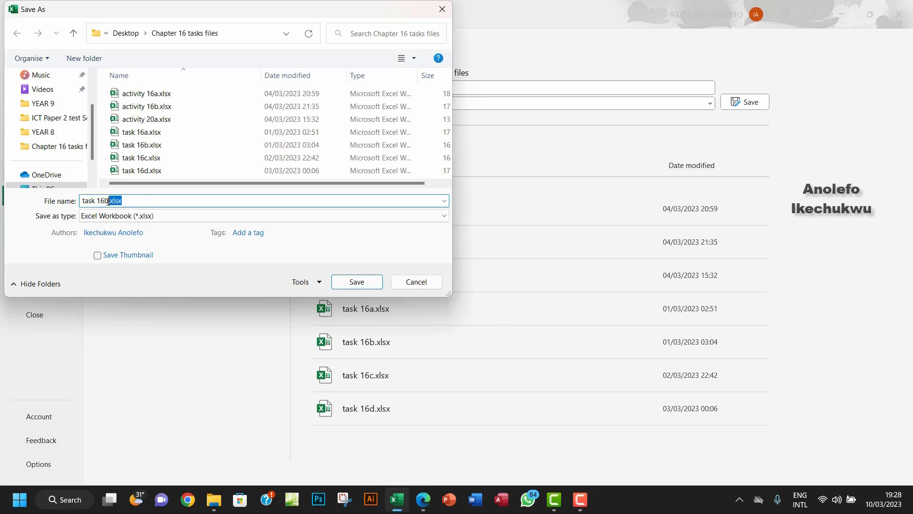
type("e")
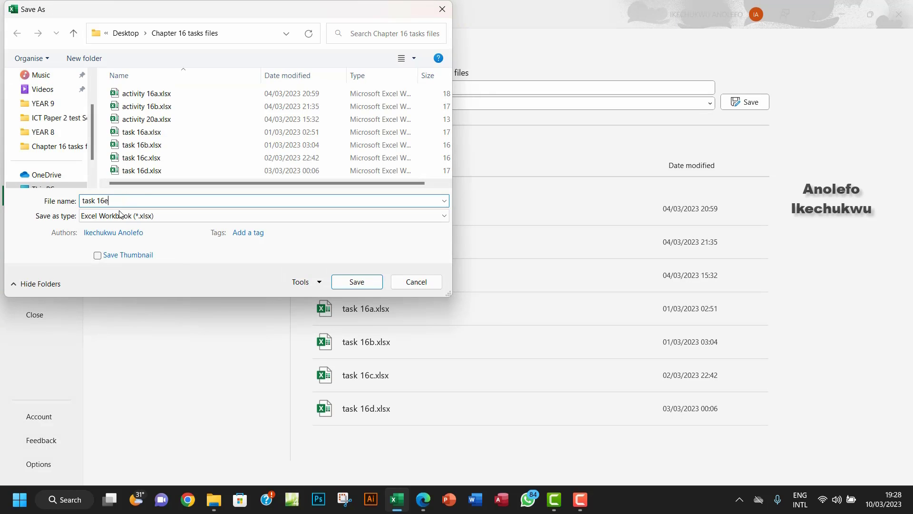
left_click(359, 282)
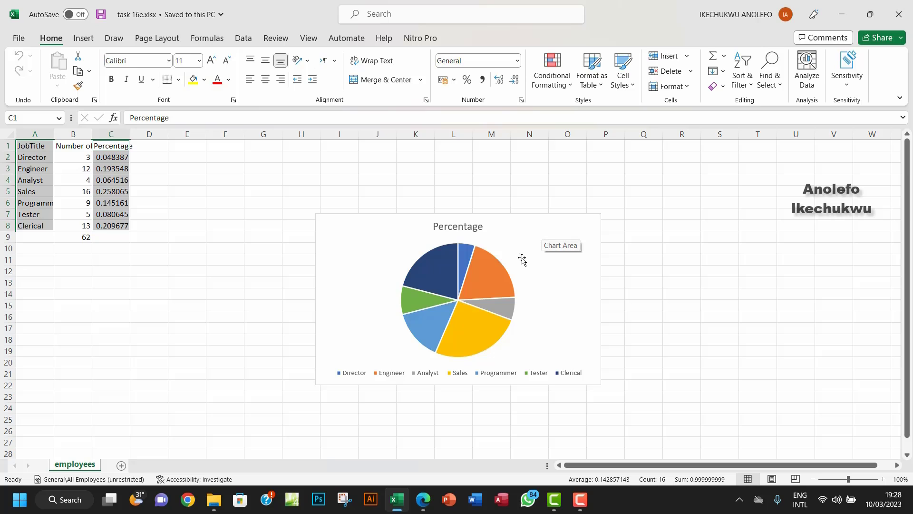
- Label the pie chart's sectors with data callouts and enlarge the chart to cover about cells G5 to P23
left_click(512, 237)
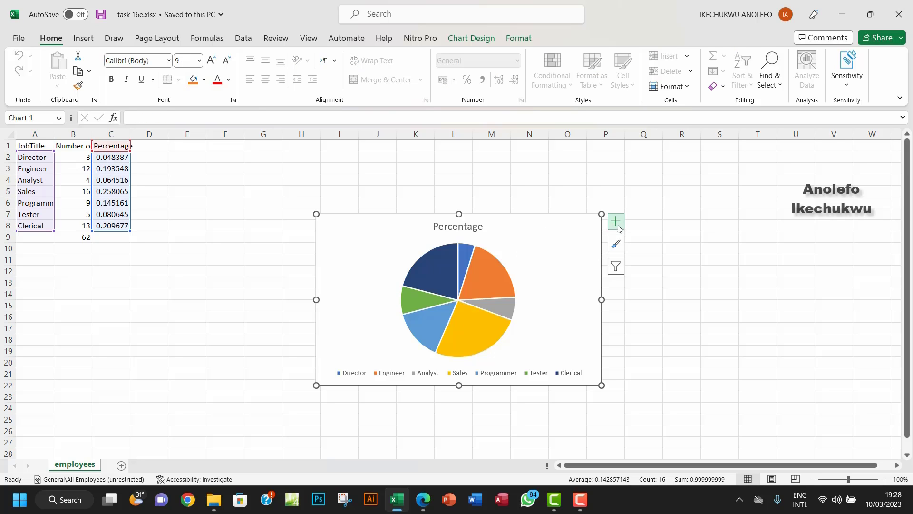
left_click(617, 224)
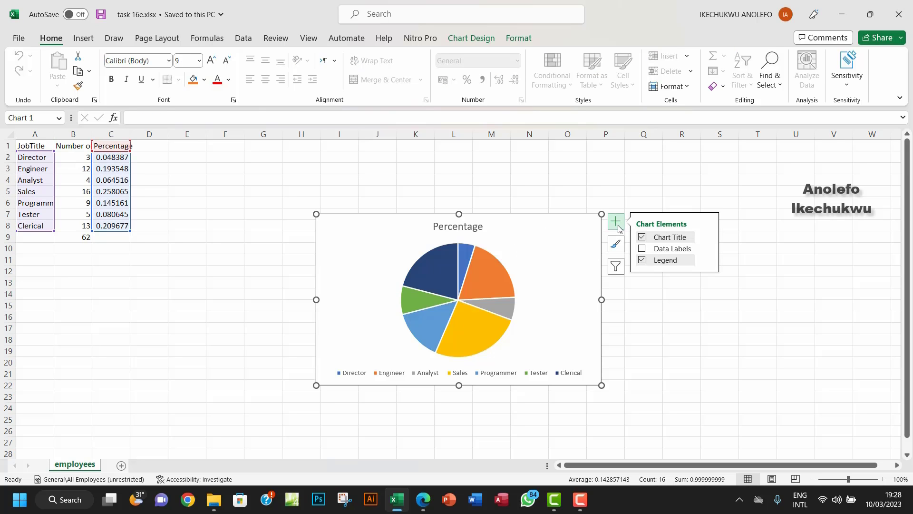
left_click(642, 249)
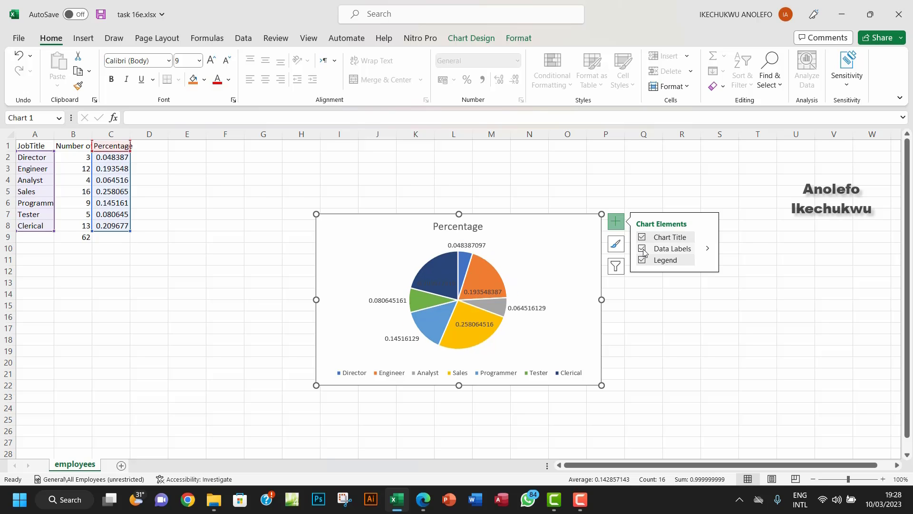
left_click(706, 251)
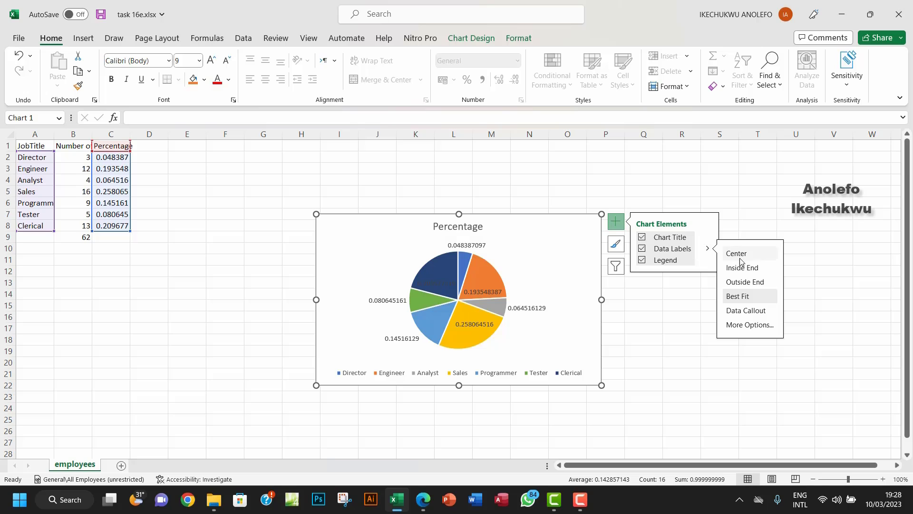
left_click(741, 312)
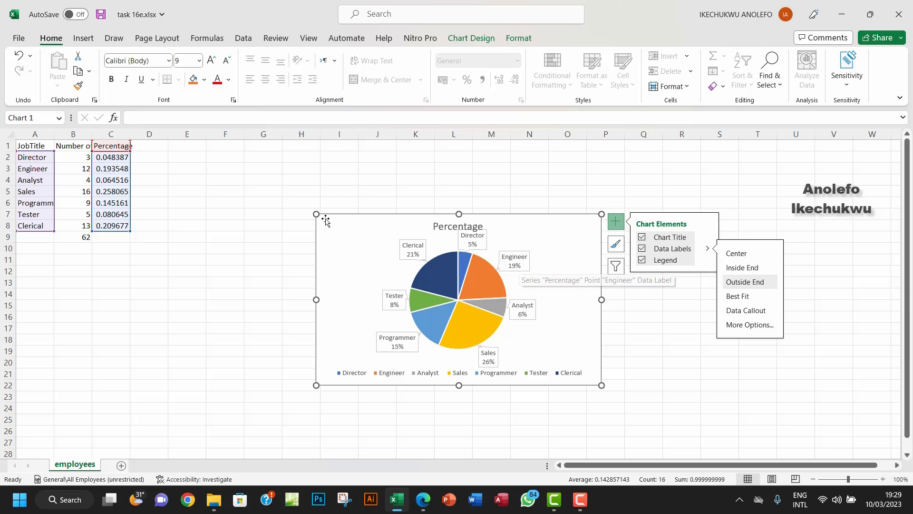
left_click_drag(317, 214, 248, 187)
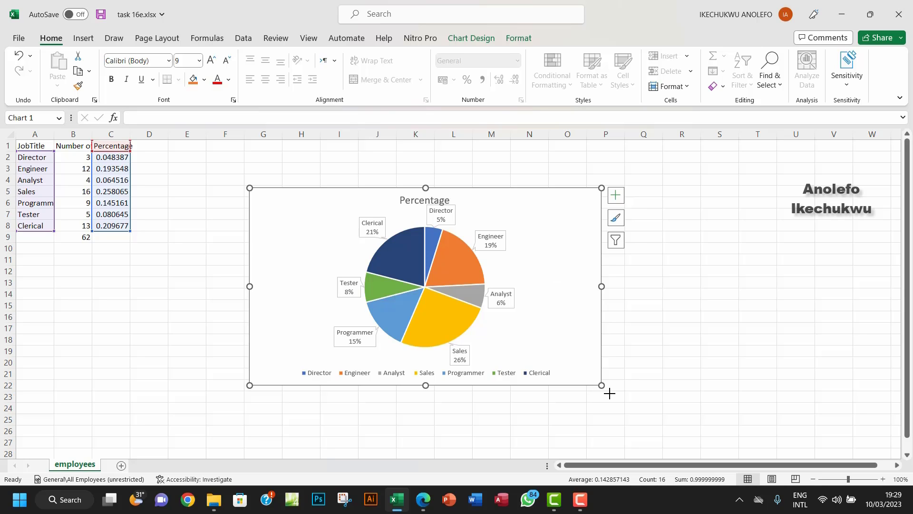
left_click_drag(602, 386, 616, 399)
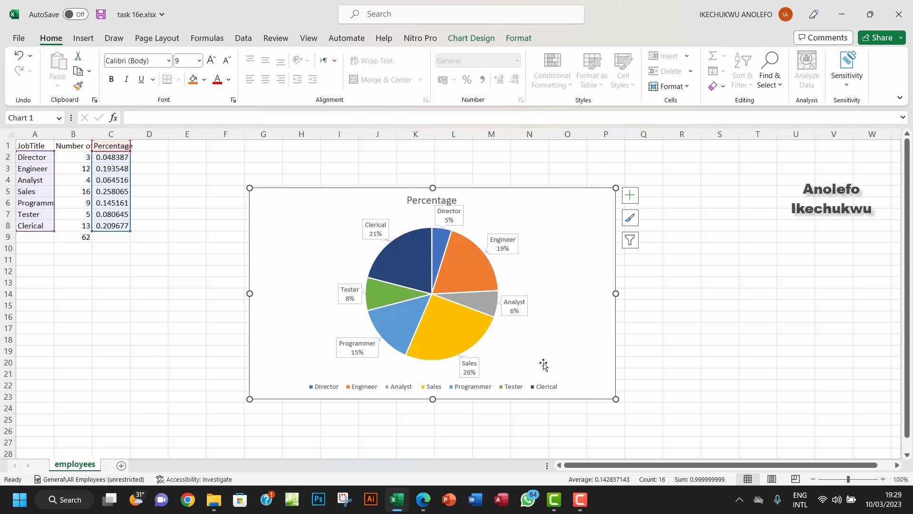
- Move the Director data callout to the right, clear of the chart title, and deselect the chart
left_click(451, 215)
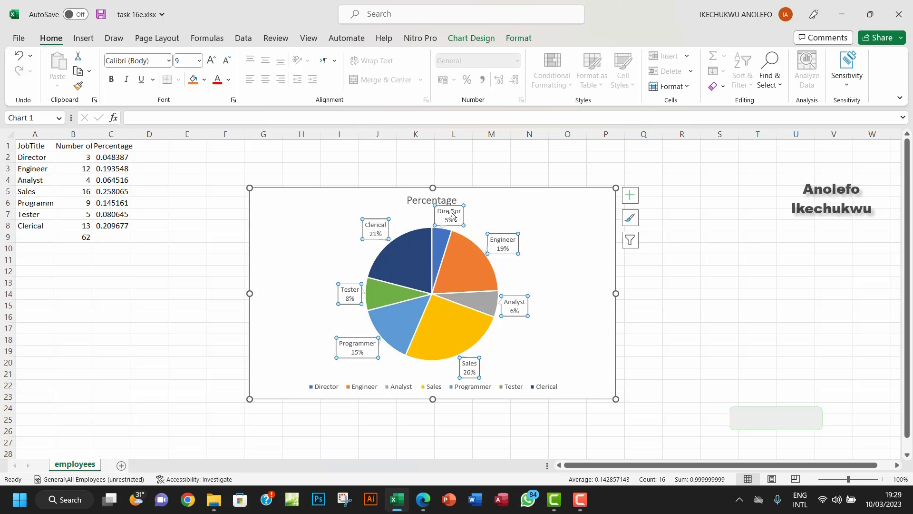
left_click_drag(453, 214, 471, 213)
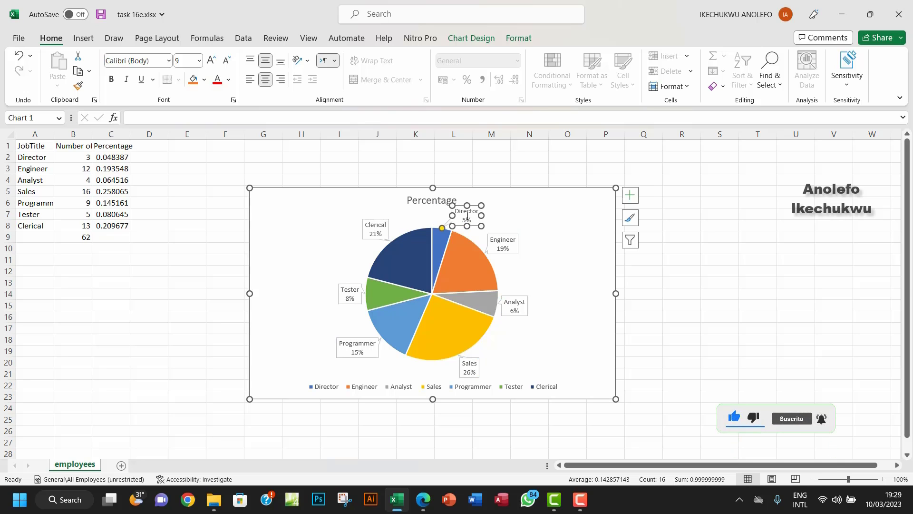
left_click(670, 275)
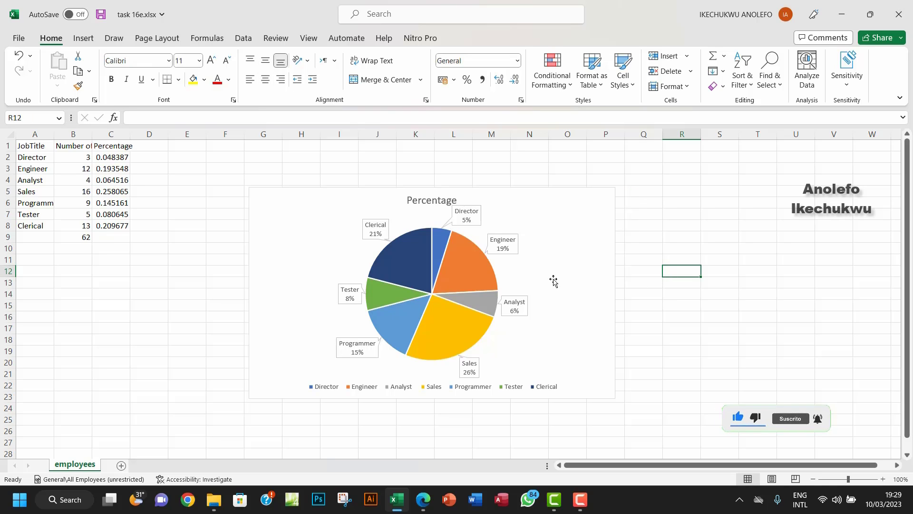
left_click(468, 213)
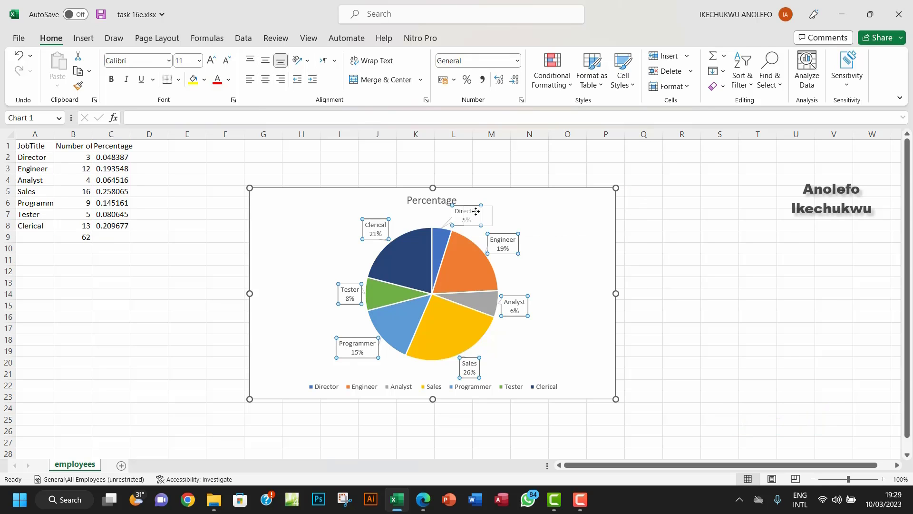
left_click(475, 217)
left_click_drag(475, 217, 490, 213)
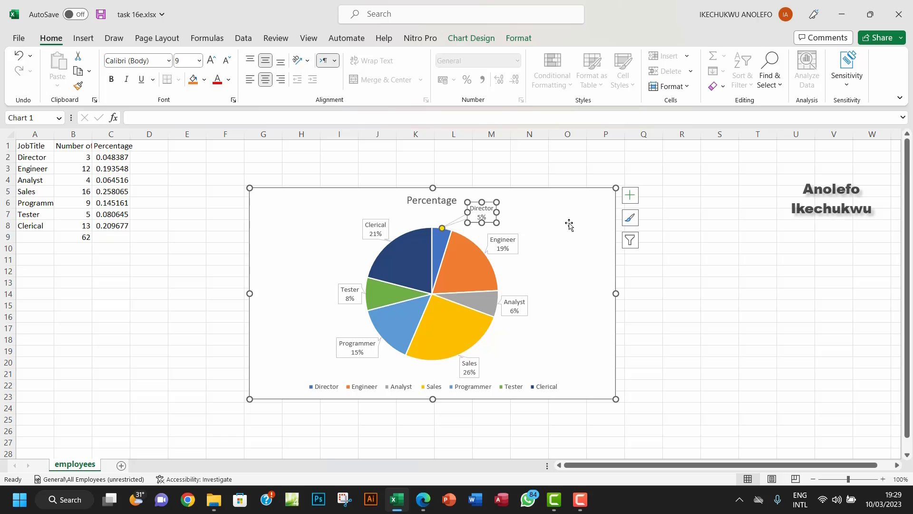
left_click(668, 272)
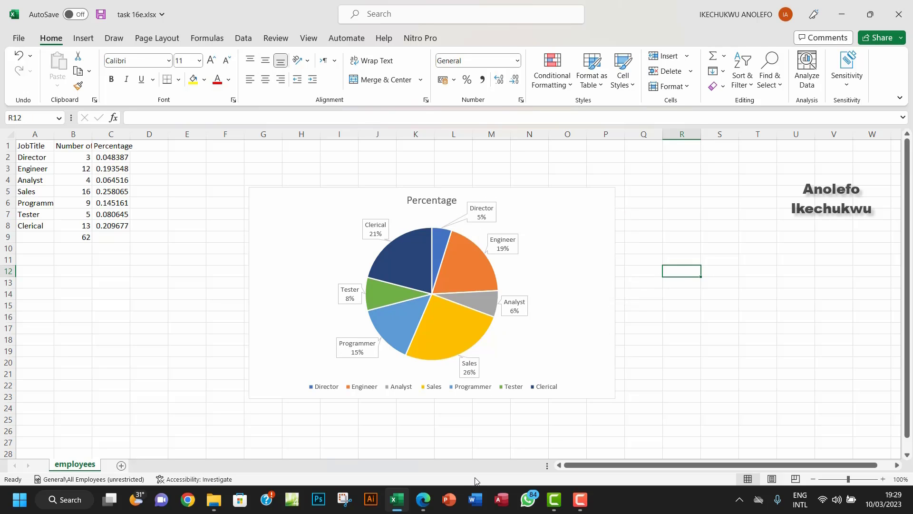
- Switch to the textbook PDF in Edge and check the Task 16e instruction about the legend
left_click(423, 499)
left_click(419, 502)
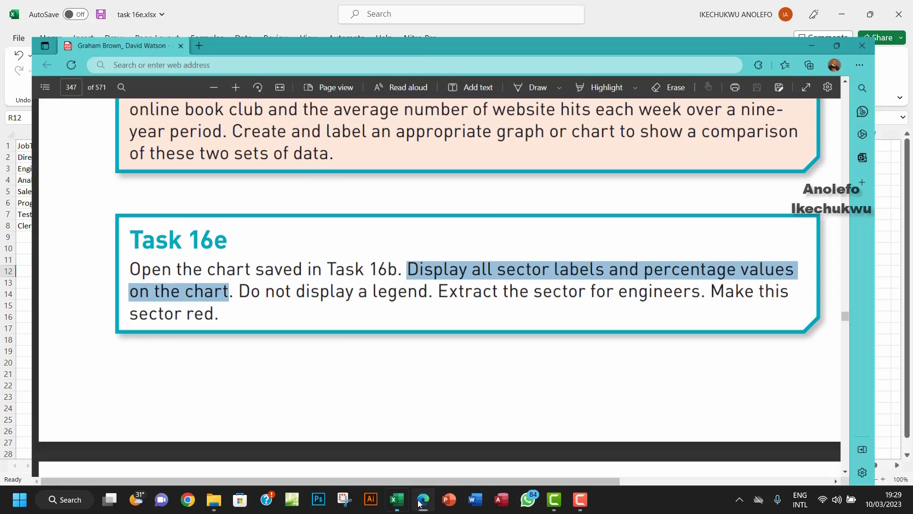
left_click(419, 501)
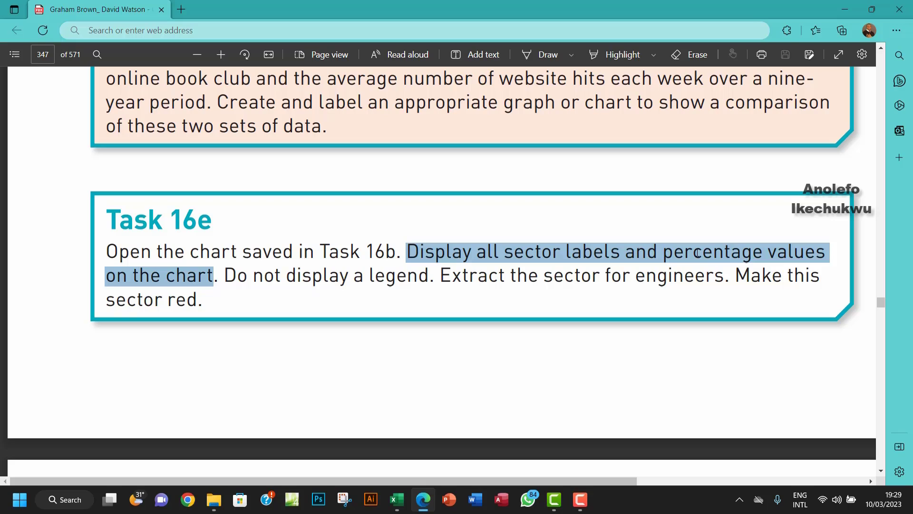
left_click(227, 276)
left_click_drag(227, 275, 428, 272)
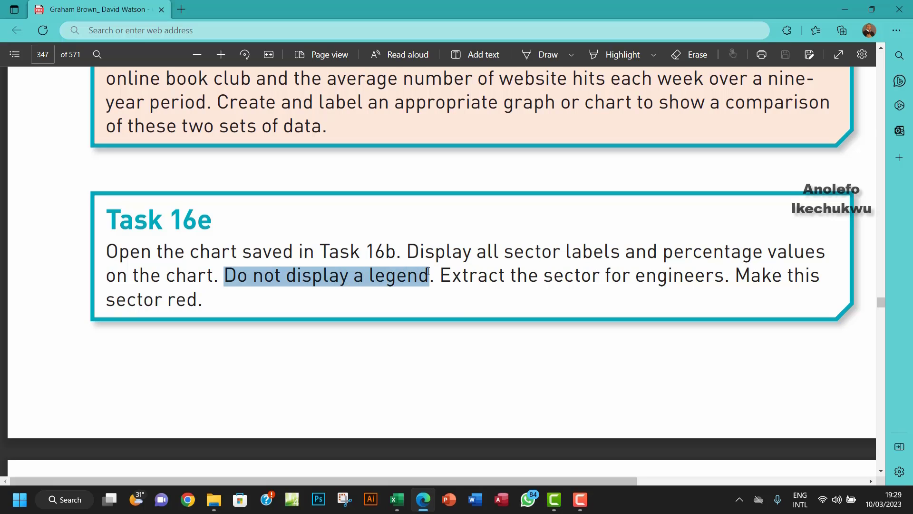
- Switch back to the task 16e workbook in Excel and remove the legend from the pie chart
left_click(397, 500)
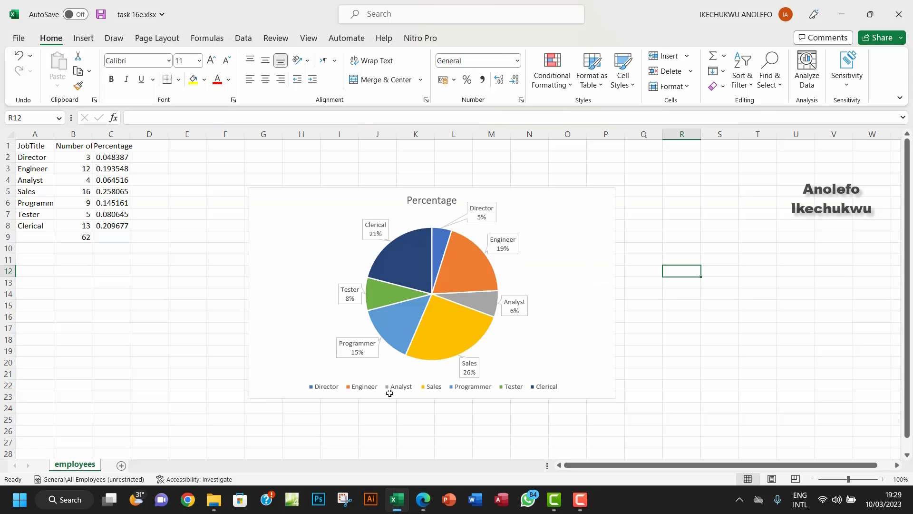
left_click(580, 286)
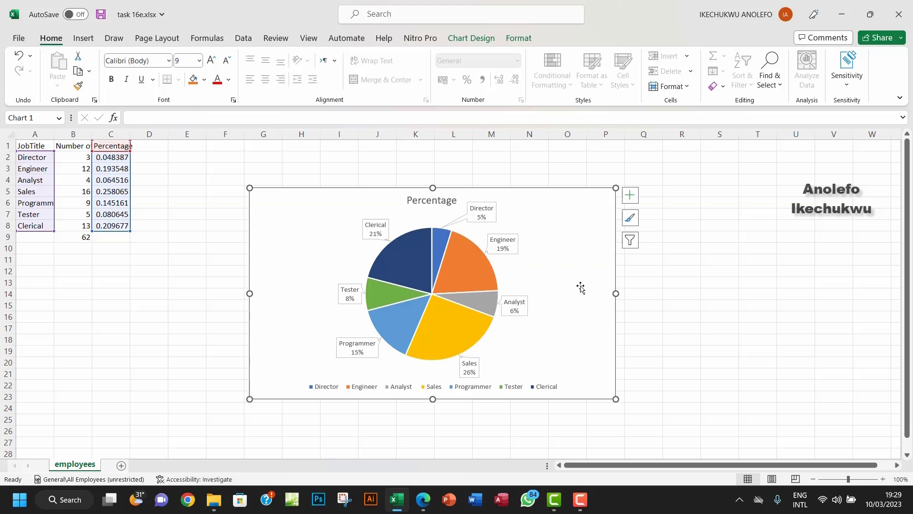
left_click(635, 200)
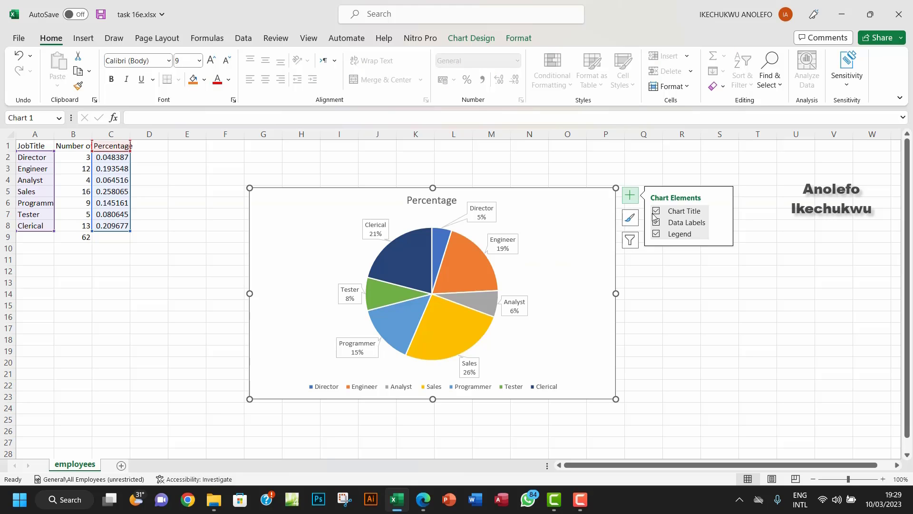
left_click(656, 233)
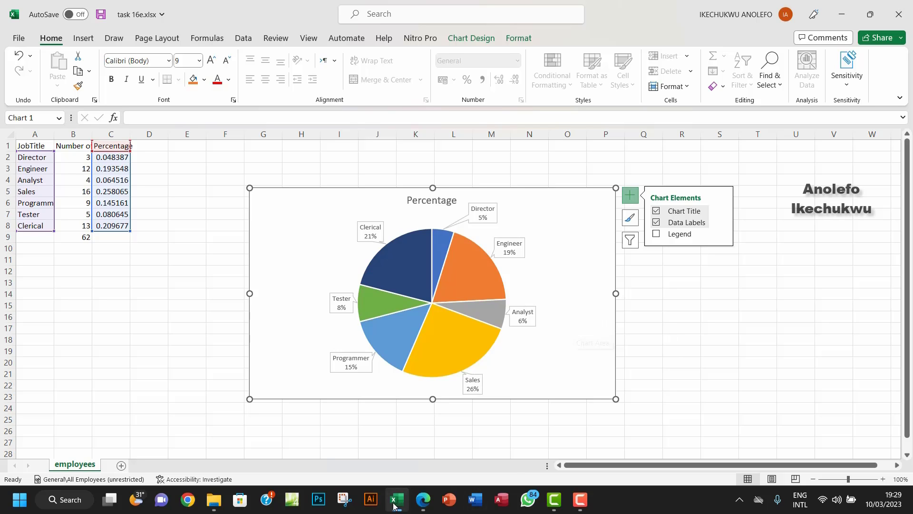
- Check the Task 16e instruction about extracting the engineers sector in the textbook PDF in Edge, and return to the Excel workbook
left_click(423, 504)
left_click_drag(441, 276, 724, 274)
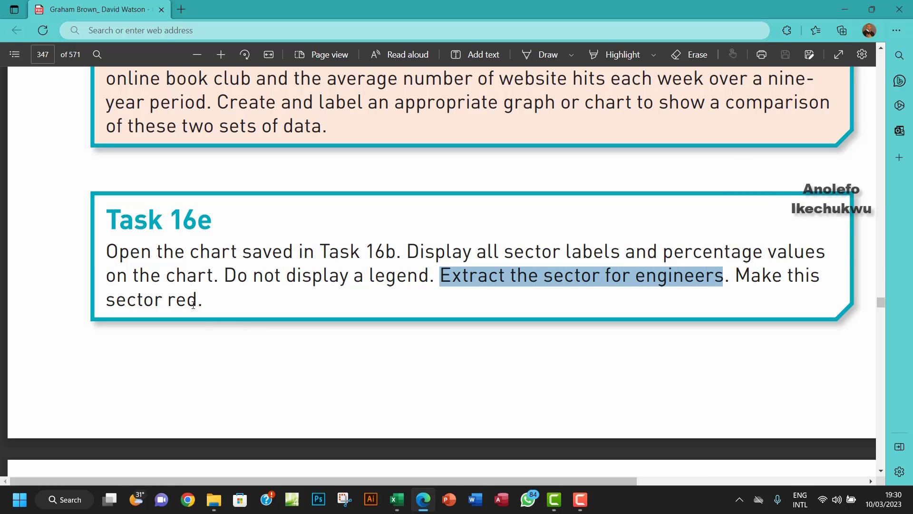
left_click(397, 500)
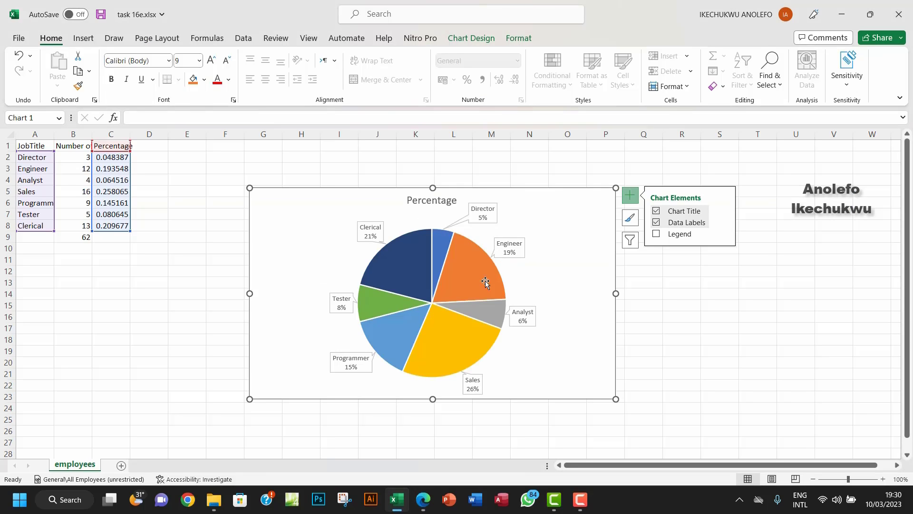
mouse_move(478, 275)
left_mouse_down()
mouse_move(508, 268)
mouse_move(485, 276)
left_mouse_up()
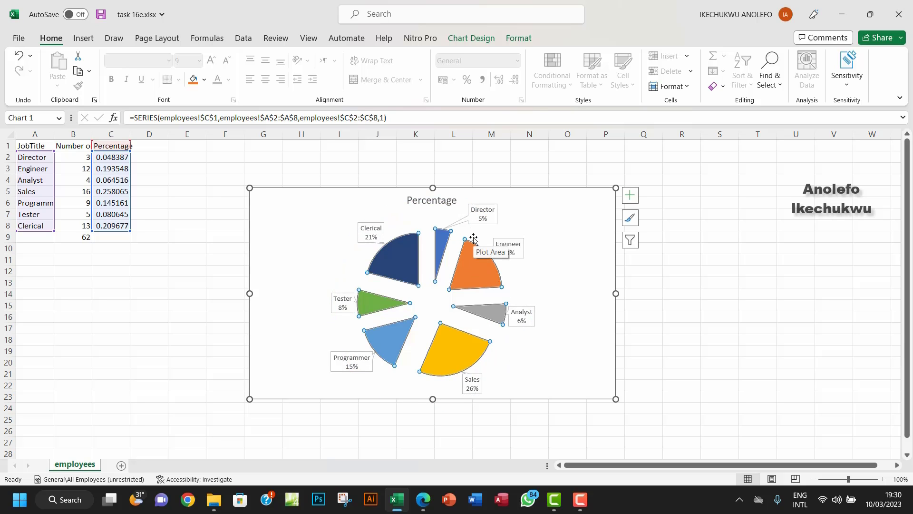
key("ctrl+z")
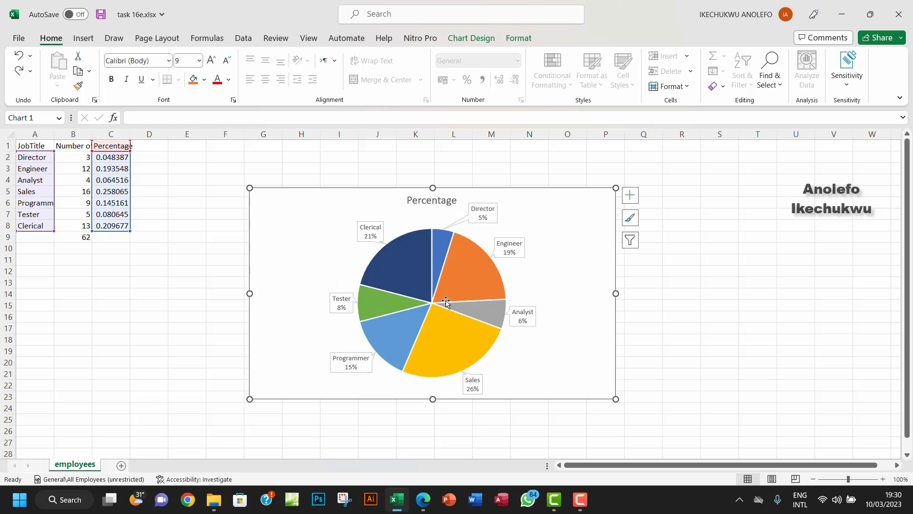
left_click(458, 285)
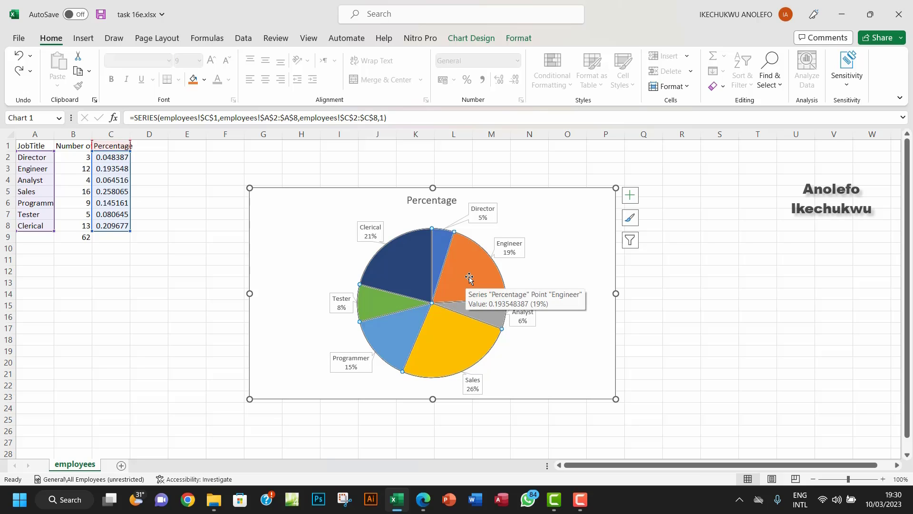
left_click(469, 278)
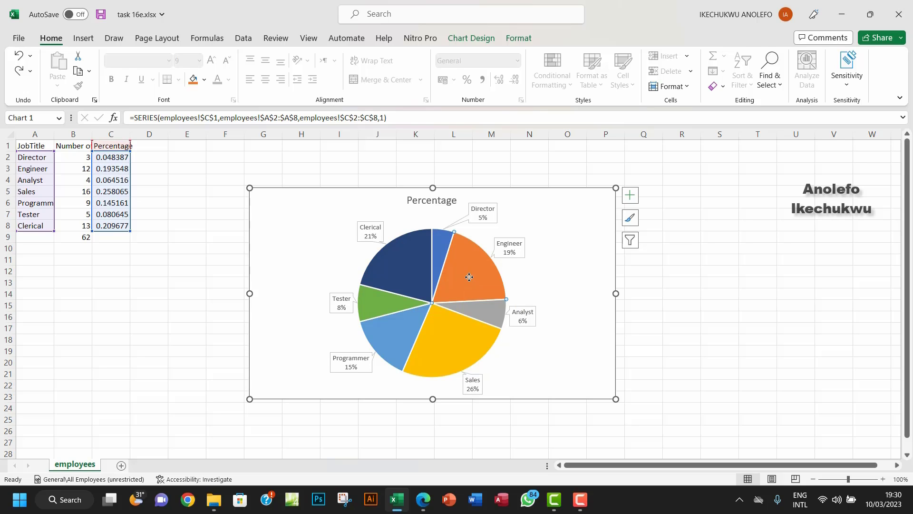
- Move the Director data callout closer to its sector, directly above the pie's edge
left_click(482, 217)
left_click(483, 216)
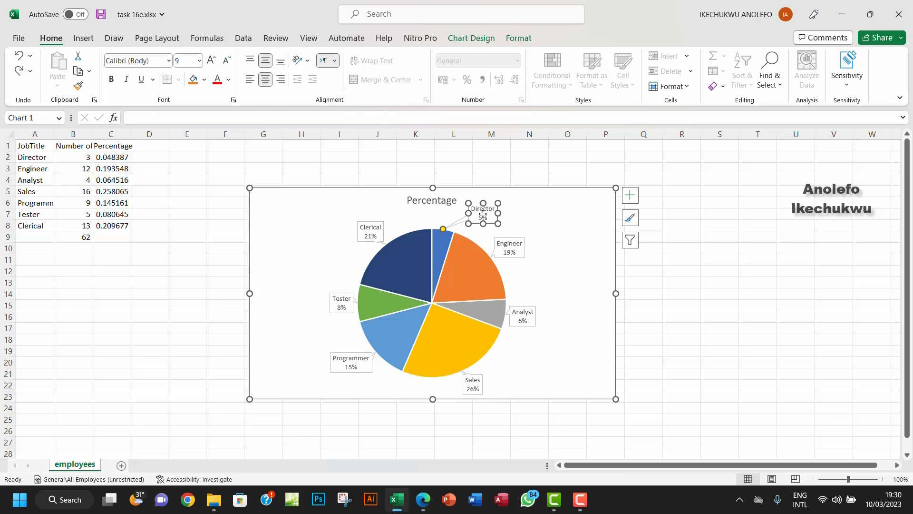
left_click_drag(474, 224, 451, 230)
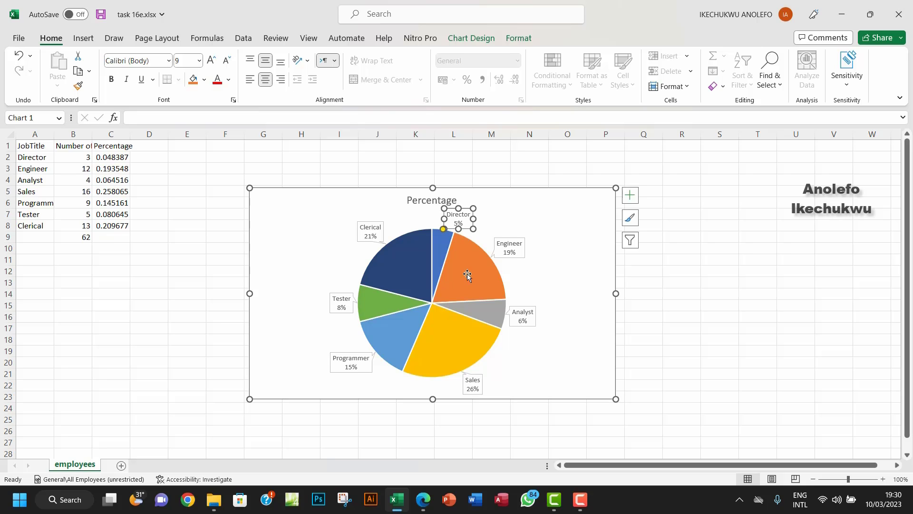
- Extract only the Engineer sector by pulling it up and outward from the centre of the pie
left_click(470, 272)
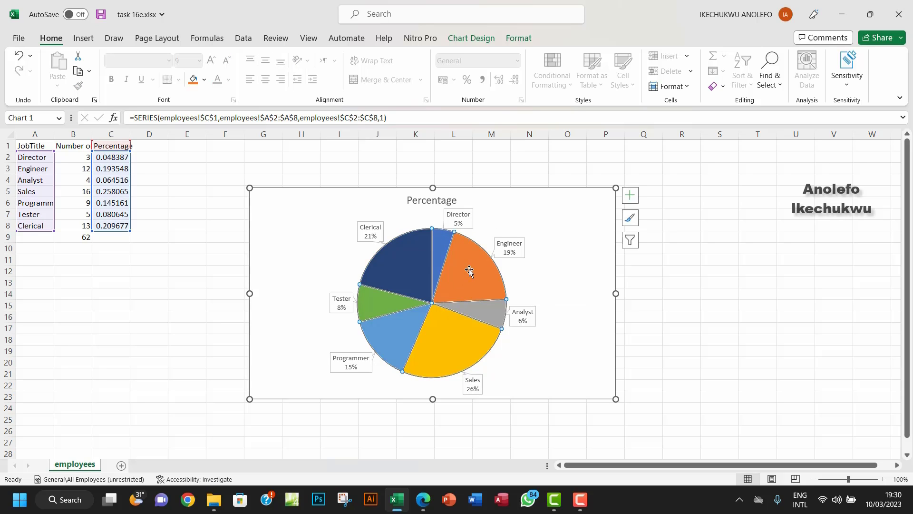
left_click(469, 274)
left_click_drag(470, 276, 497, 255)
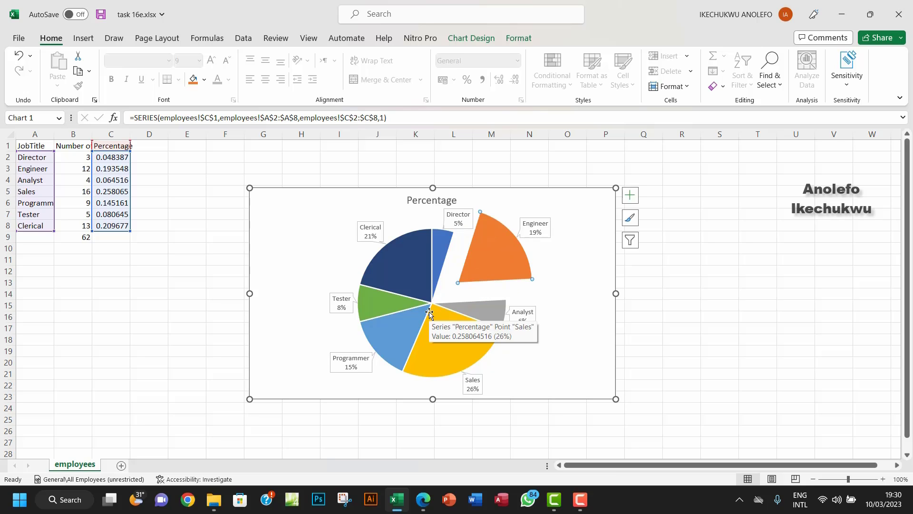
- Fill the extracted Engineer sector with the standard red colour
right_click(495, 249)
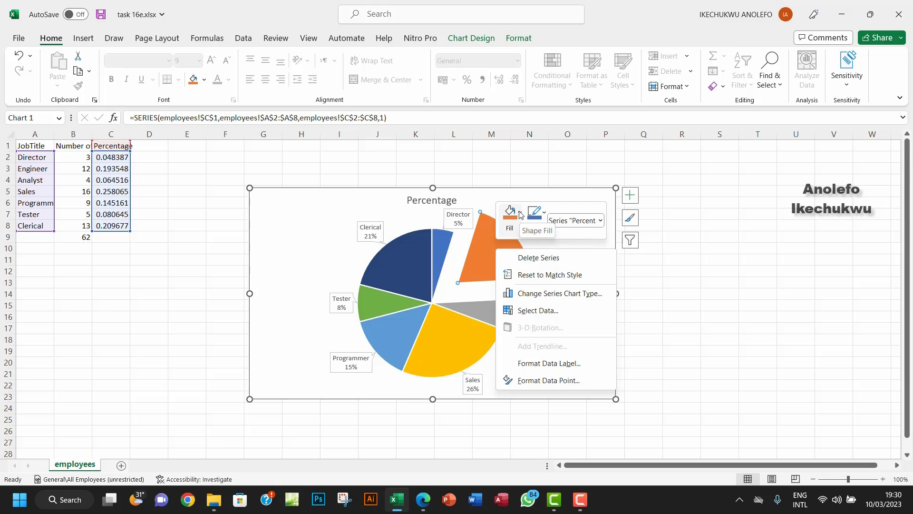
right_click(483, 250)
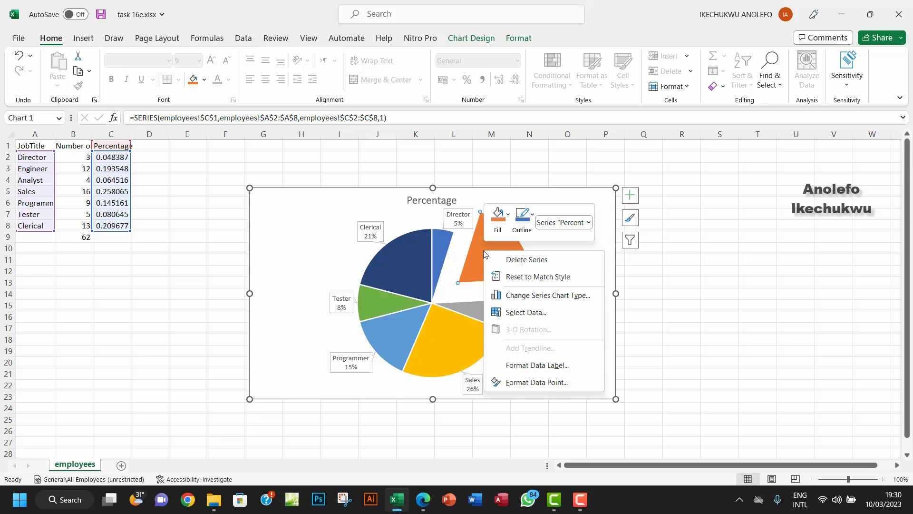
left_click(509, 218)
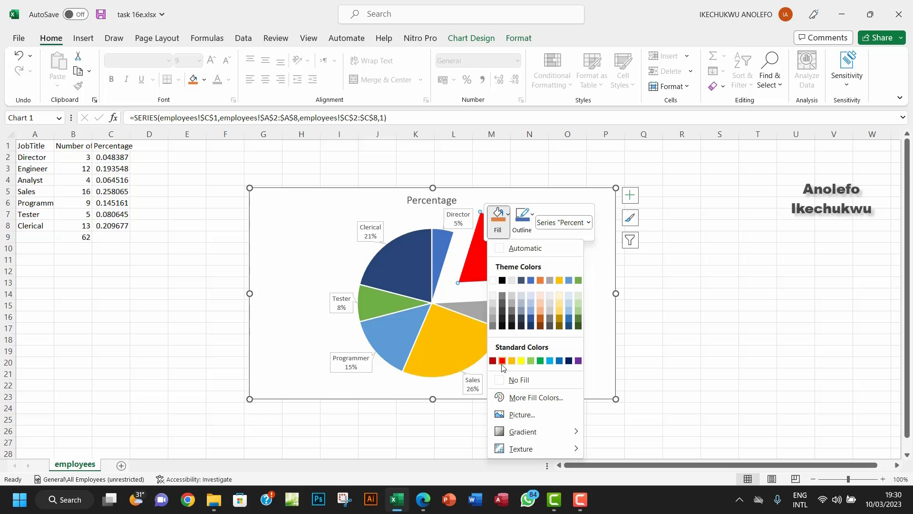
left_click(502, 367)
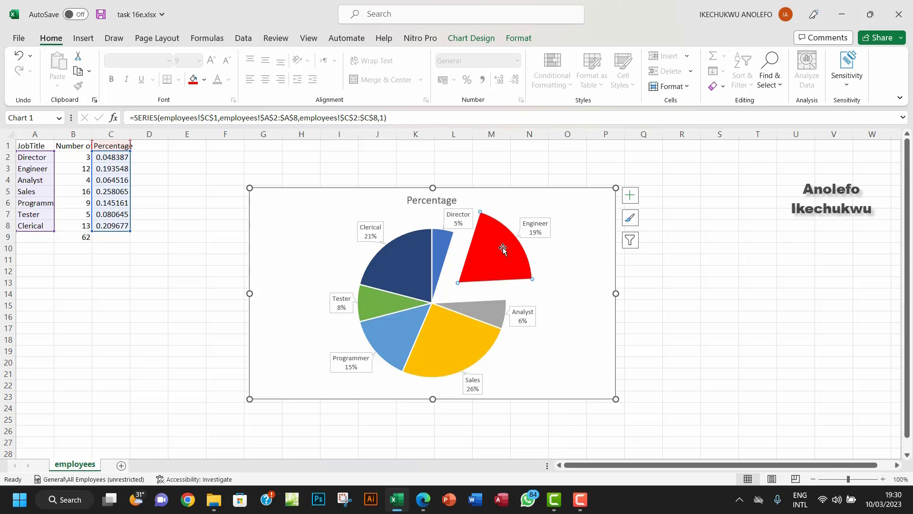
left_click(461, 38)
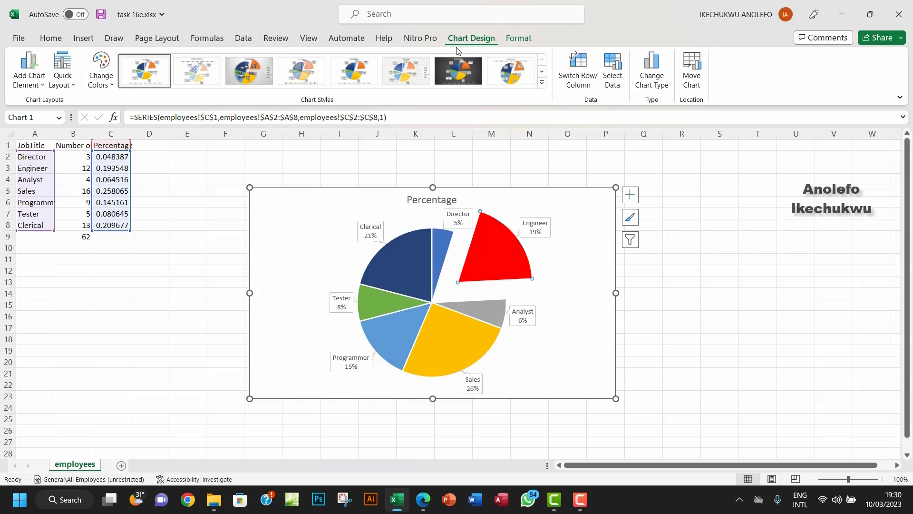
left_click(519, 40)
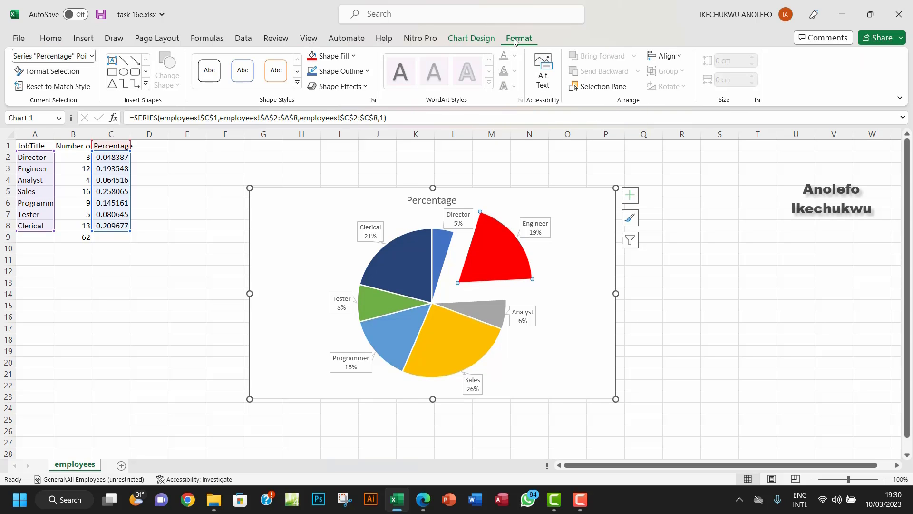
left_click(354, 56)
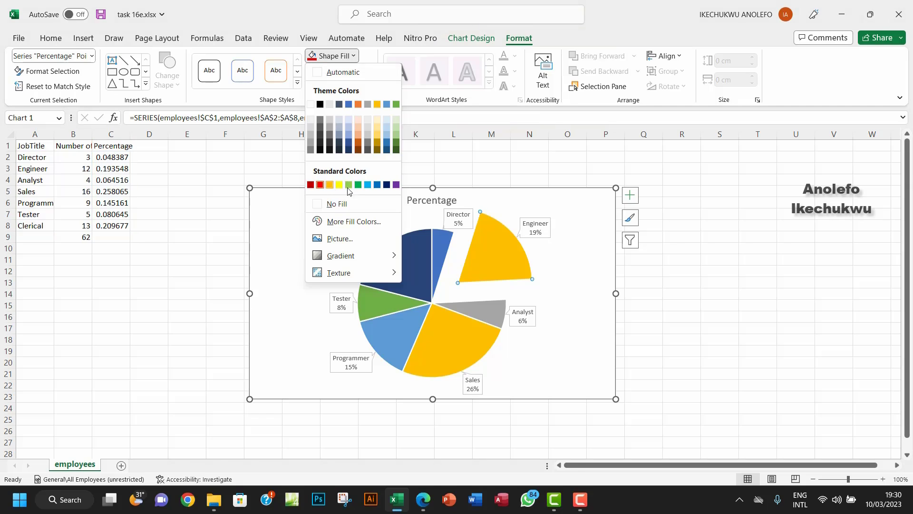
left_click(320, 184)
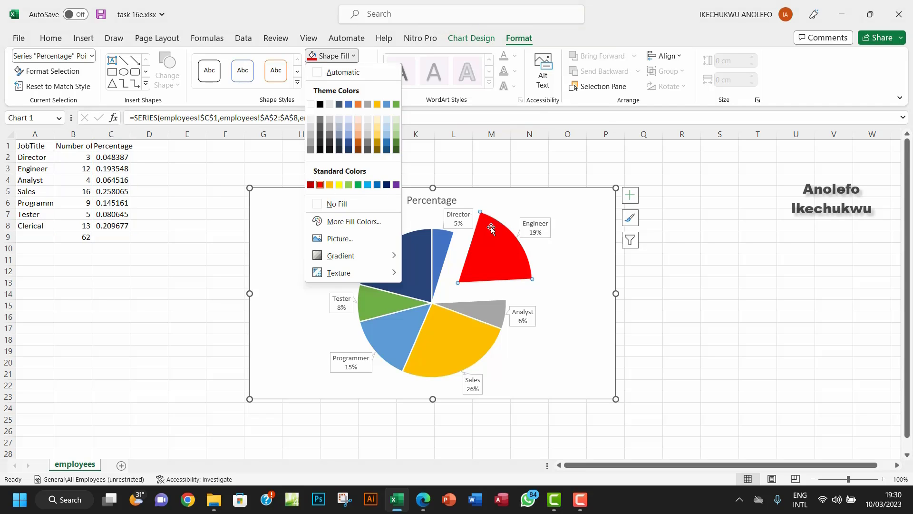
left_click(661, 291)
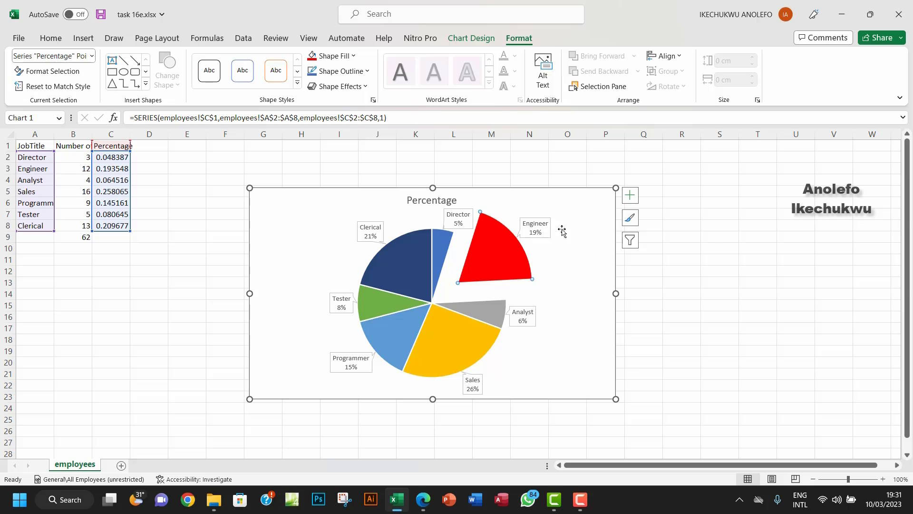
- Apply the white-background chart style with a bold capitalised title and colour-matched data callouts to the pie chart, and deselect the chart
mouse_move(497, 313)
left_click(556, 311)
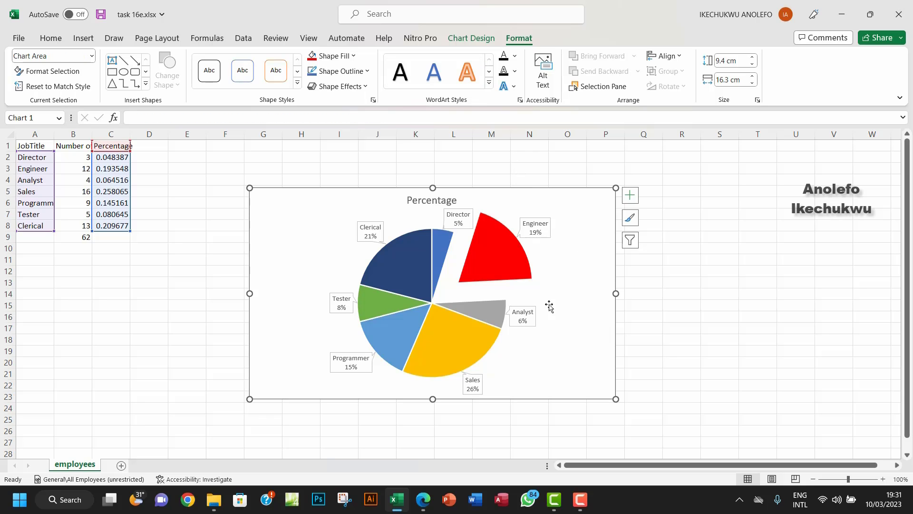
left_click(460, 42)
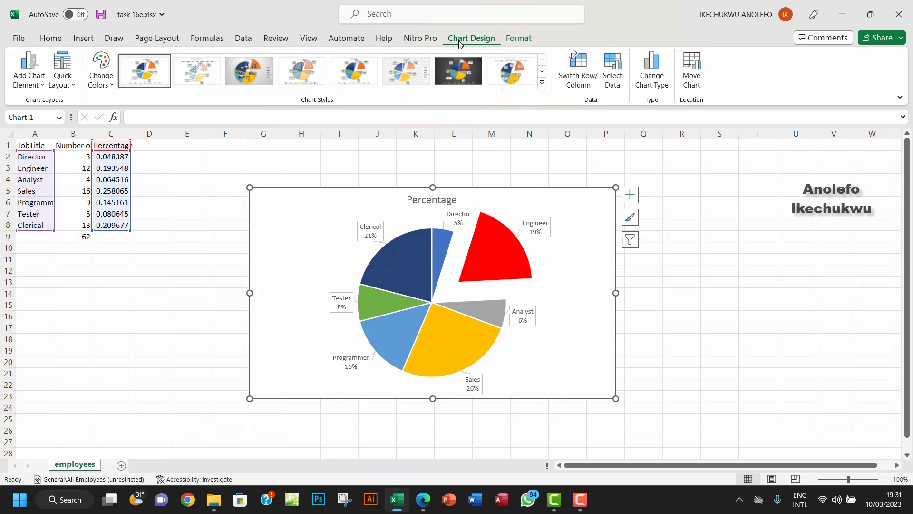
left_click(542, 84)
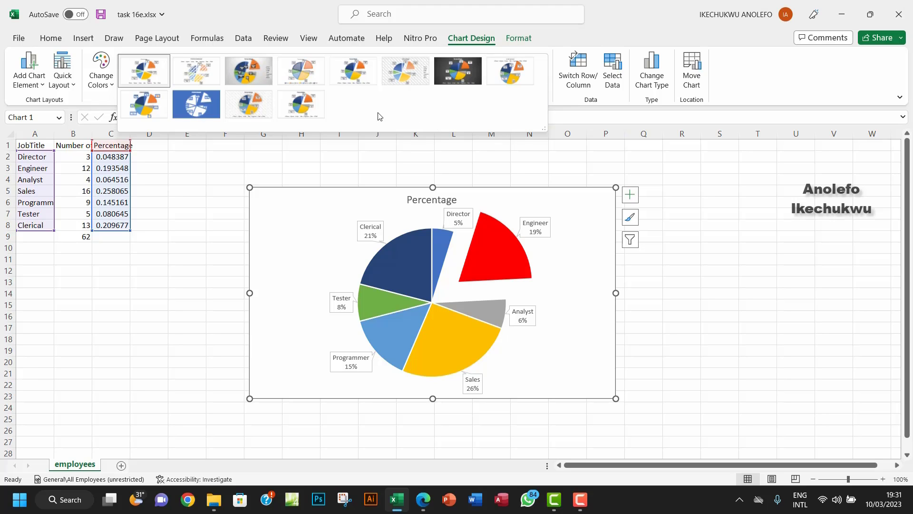
left_click(143, 113)
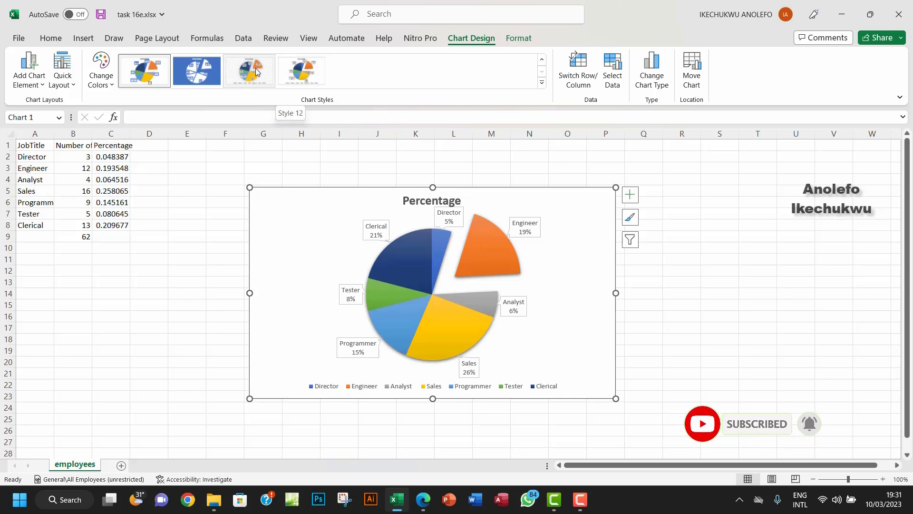
left_click(200, 73)
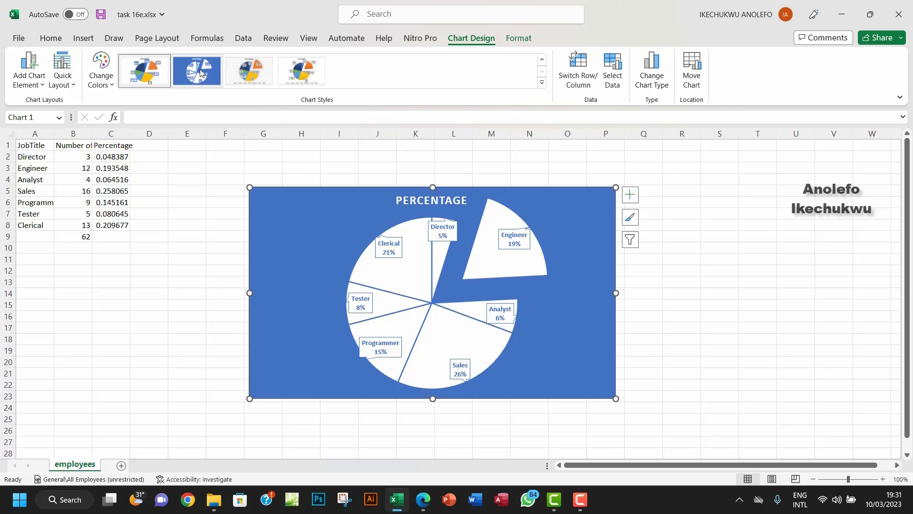
left_click(148, 72)
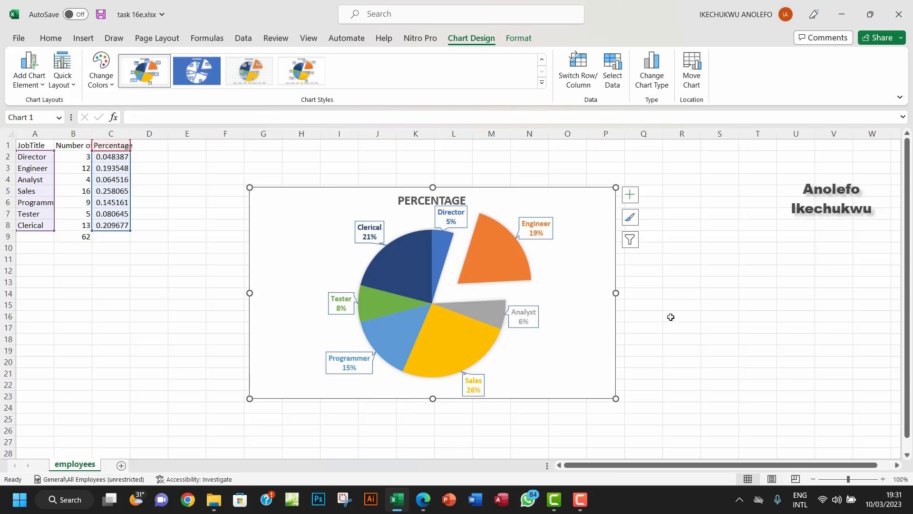
left_click(660, 305)
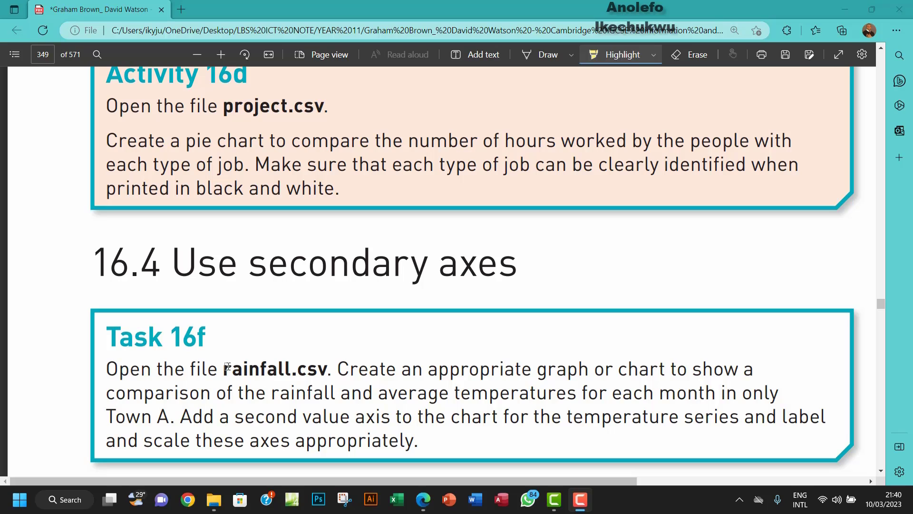
- Highlight the file name rainfall.csv, the words rainfall and average temperatures, and Town A in the textbook's Task 16f instructions
left_click_drag(224, 368, 311, 371)
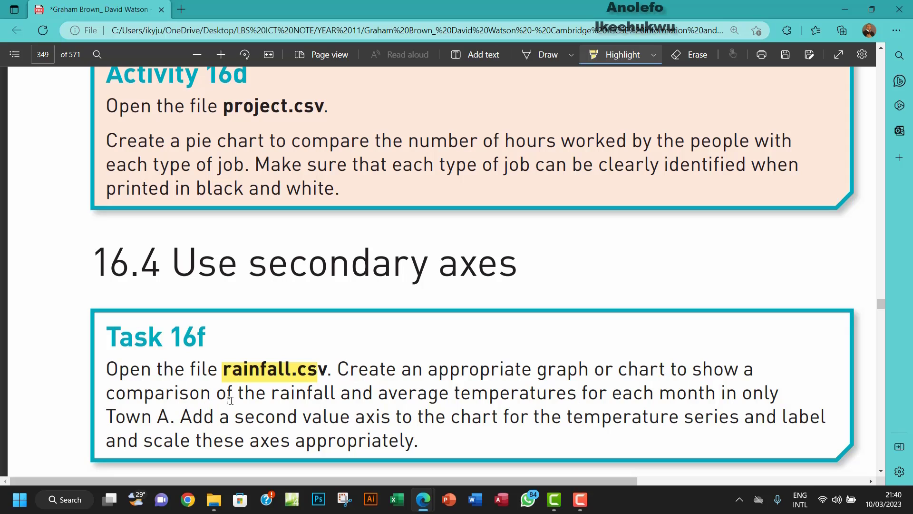
left_click_drag(272, 395, 566, 397)
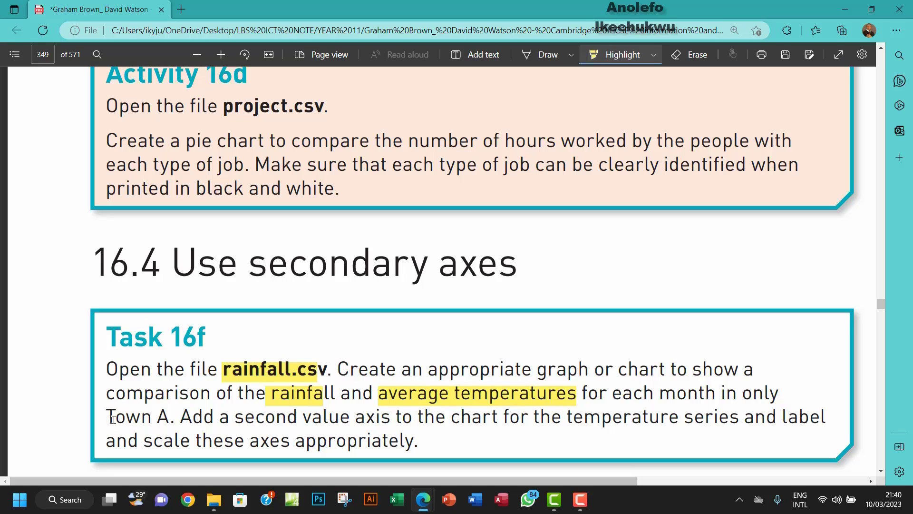
left_click_drag(105, 419, 161, 418)
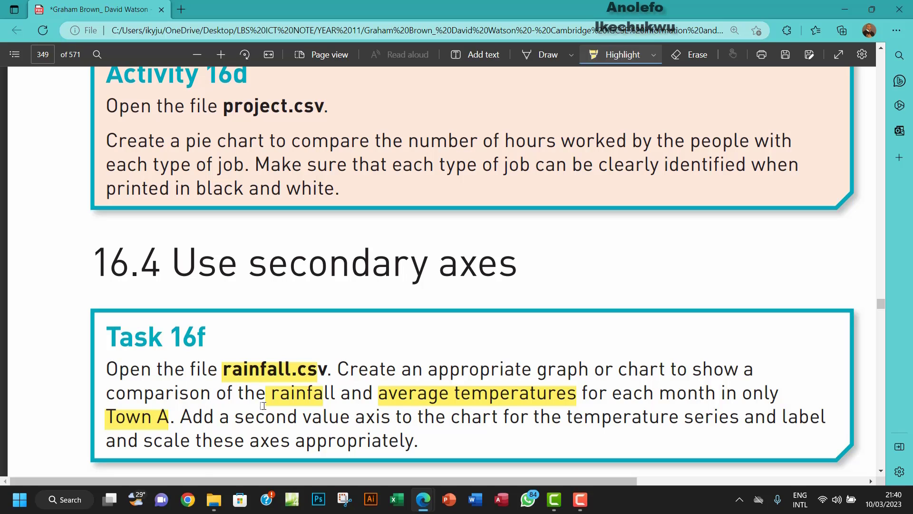
- Switch to File Explorer and open the Chapter 16 folder of the Cambridge IGCSE ICT source files
left_click(214, 500)
left_click(270, 462)
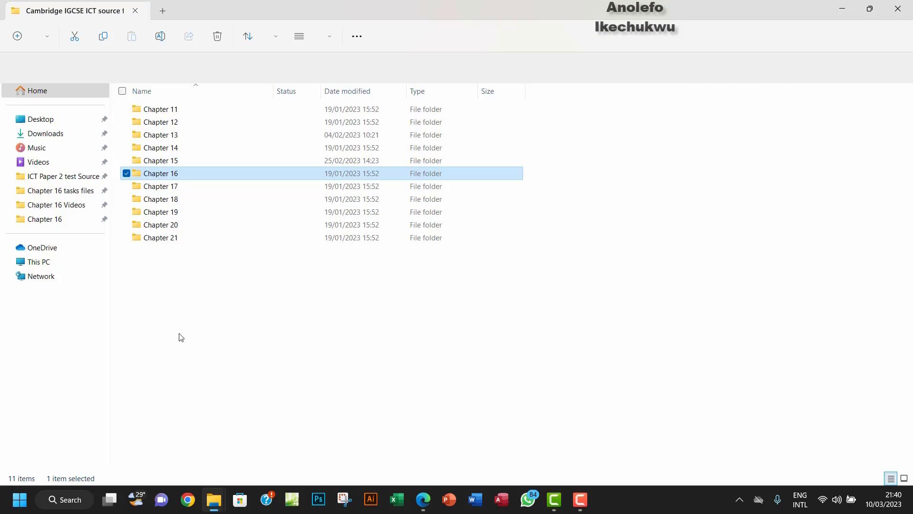
double_click(179, 175)
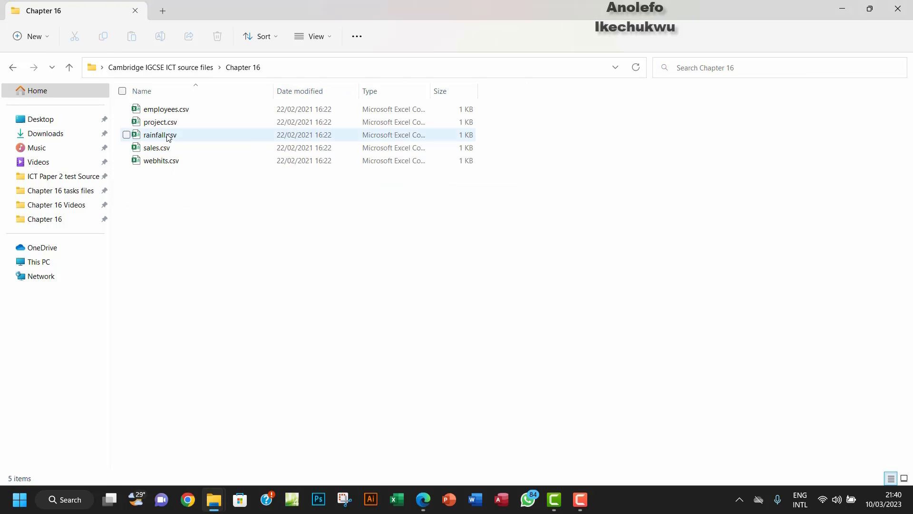
- Open rainfall.csv in Excel and choose the Chapter 16 tasks files folder on the Desktop as the location for saving a copy
double_click(168, 135)
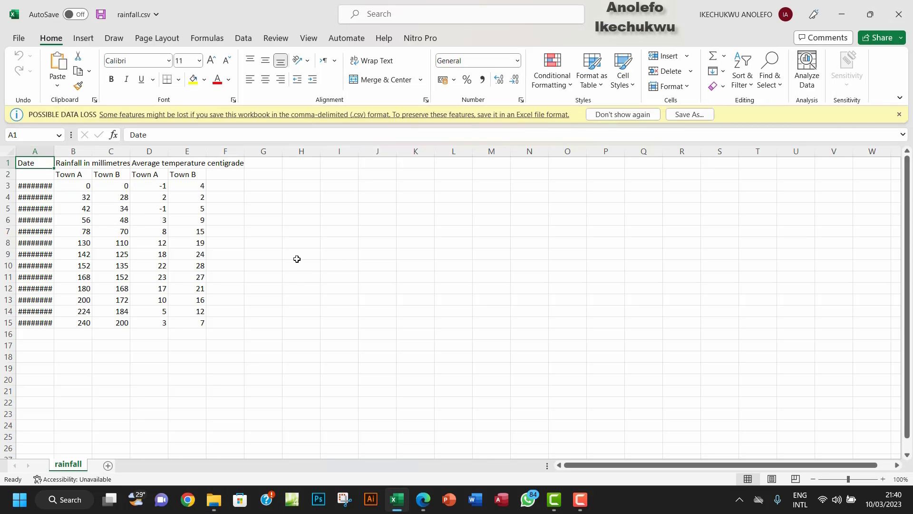
left_click(19, 38)
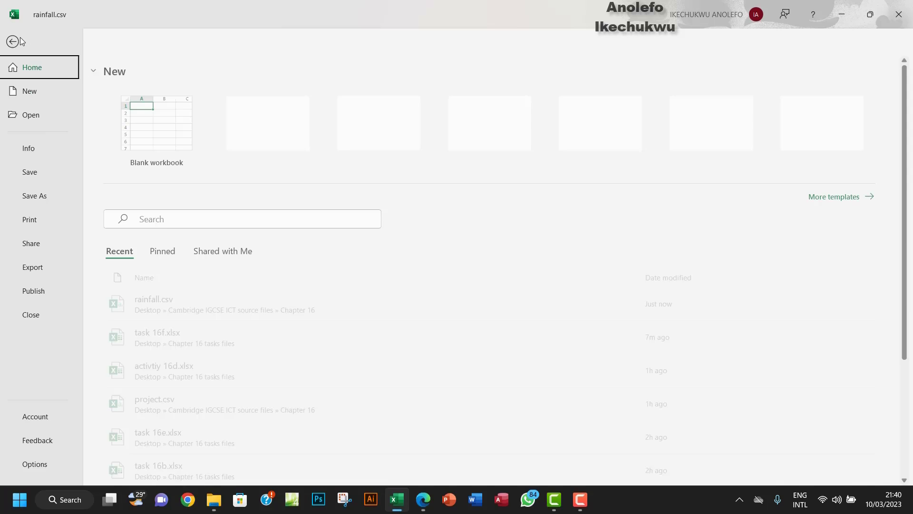
left_click(45, 198)
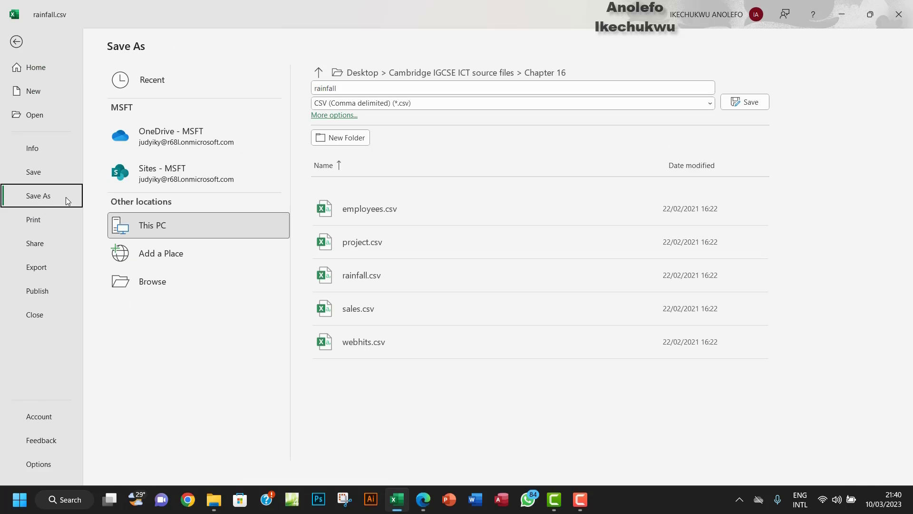
left_click(161, 287)
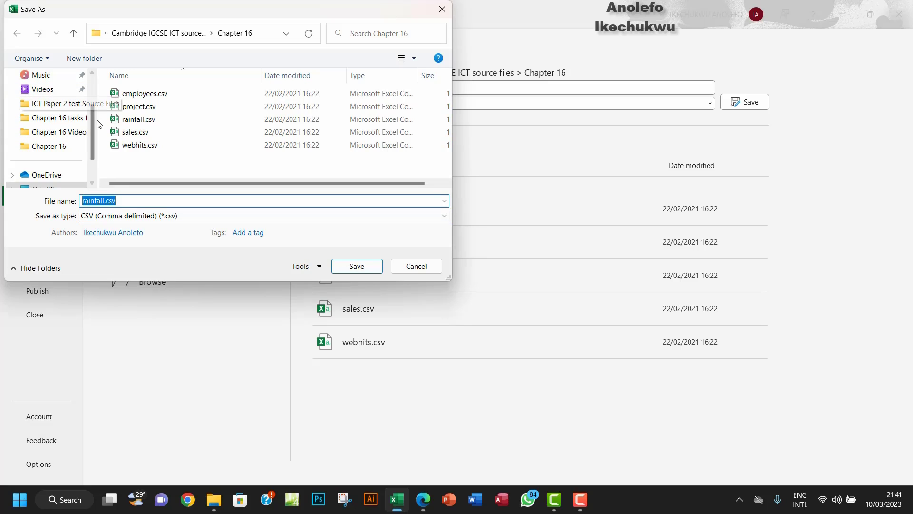
left_click_drag(92, 132, 92, 101)
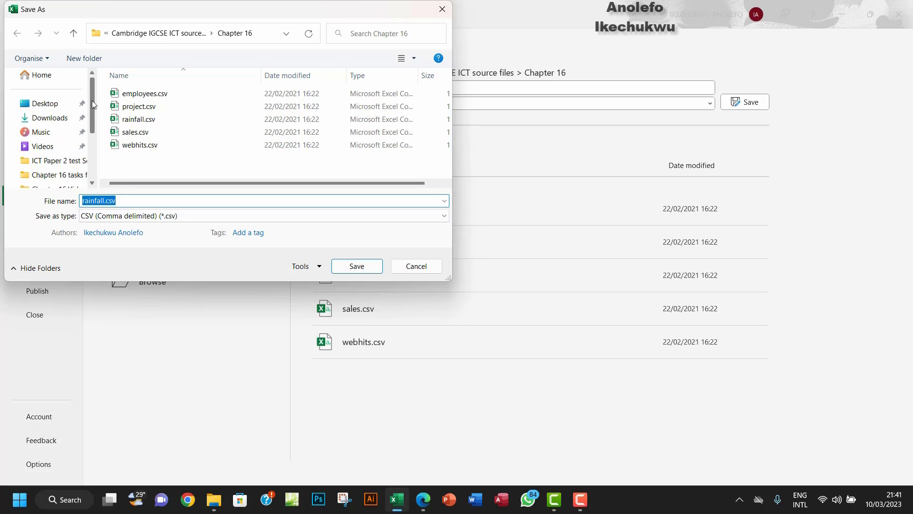
left_click(61, 107)
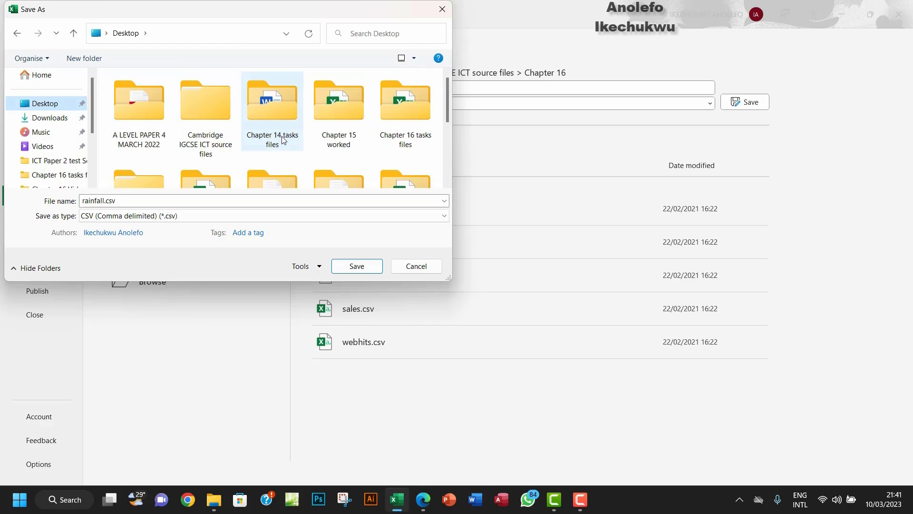
left_click(403, 144)
double_click(402, 144)
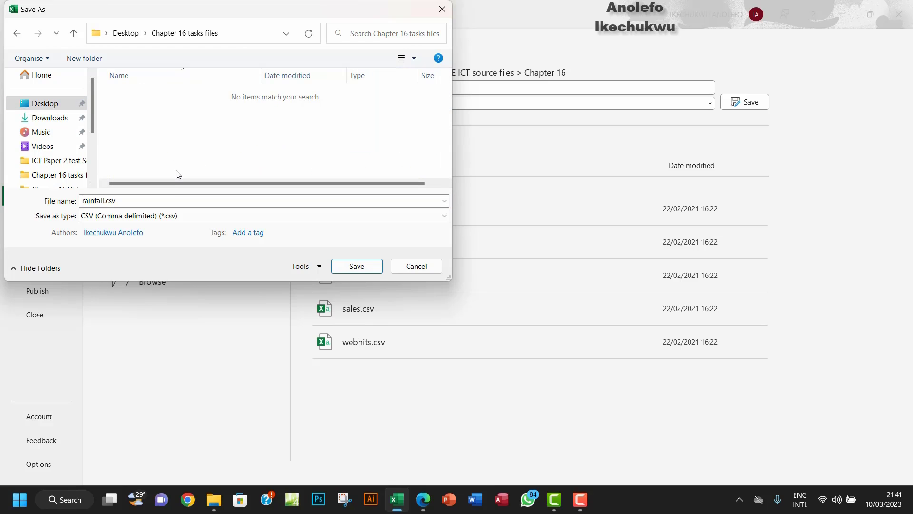
- Save the copy as an Excel Workbook (*.xlsx) named task 16f
left_click(164, 216)
scroll(164, 224, "up", 1)
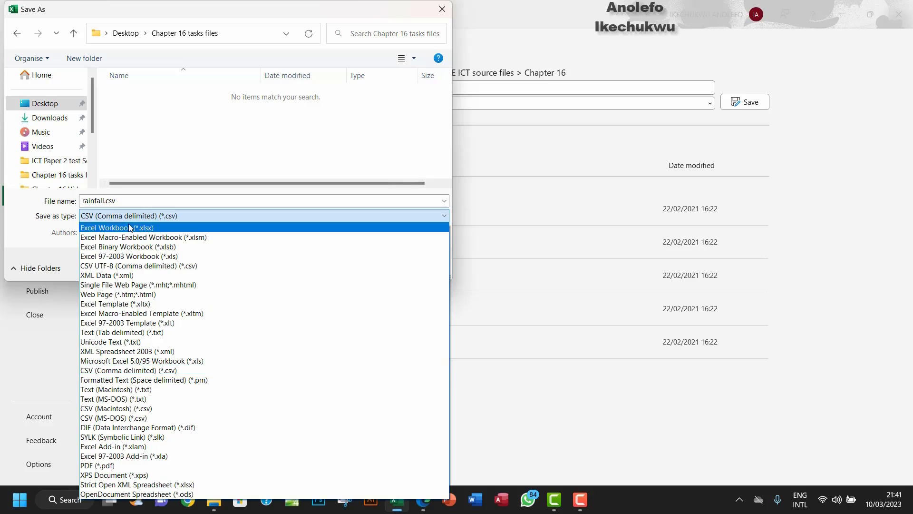
left_click(164, 226)
left_click(176, 204)
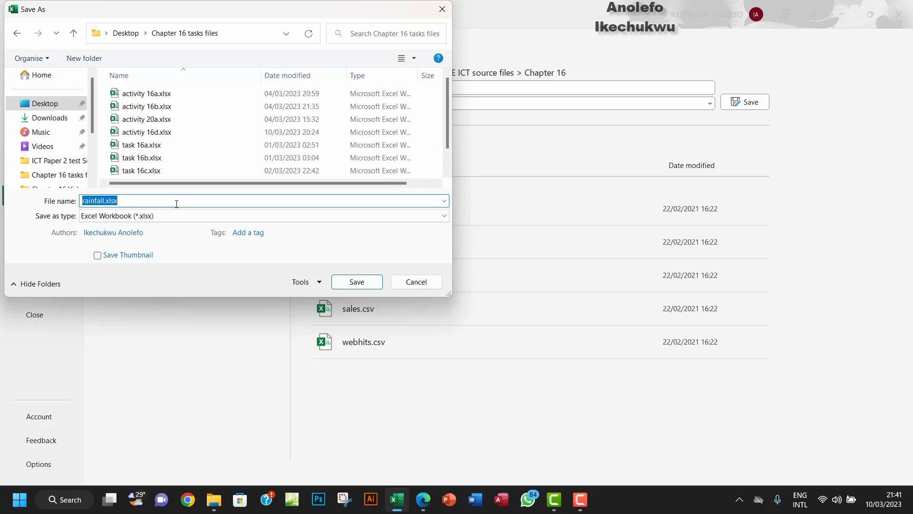
type("task 16")
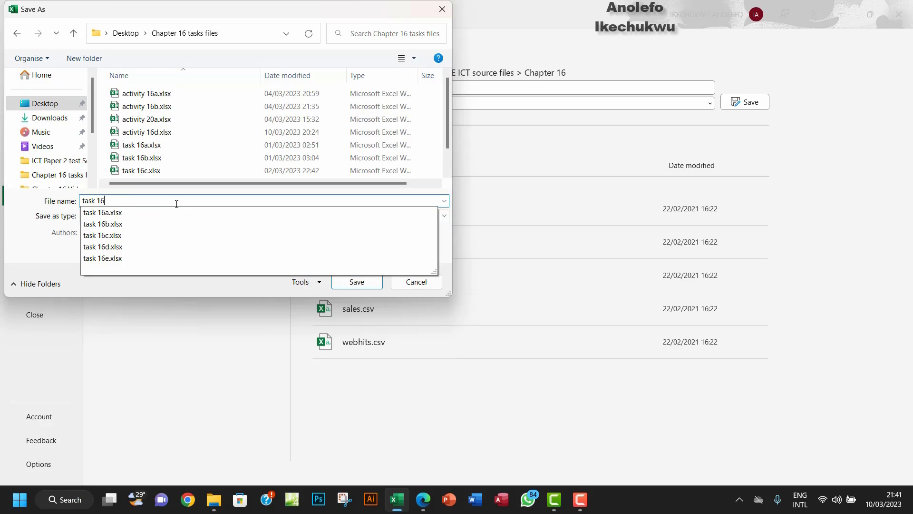
type("f")
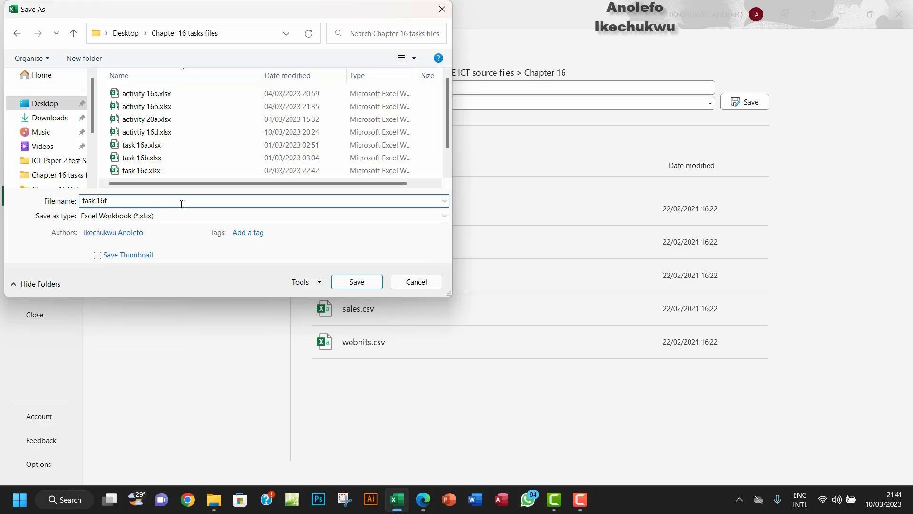
left_click(353, 281)
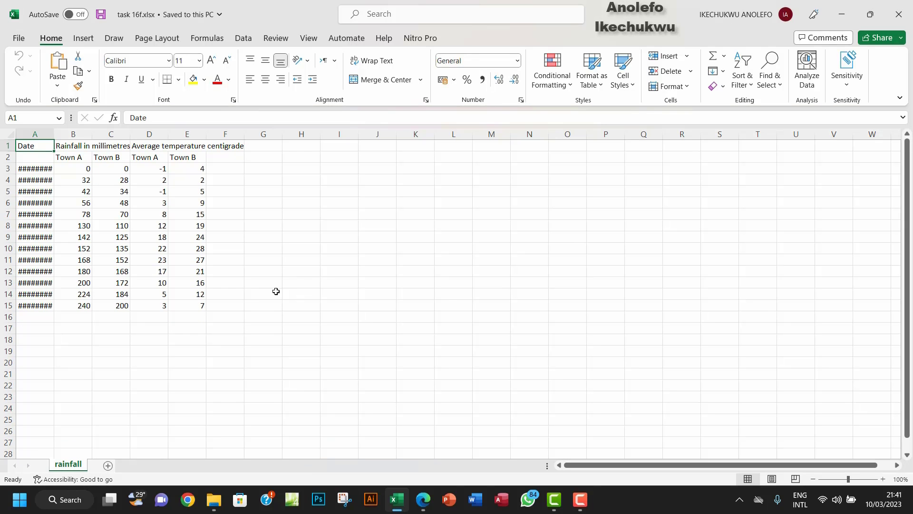
- Autofit the widths of columns A to F to their contents
left_click_drag(37, 138, 204, 144)
left_click(204, 144)
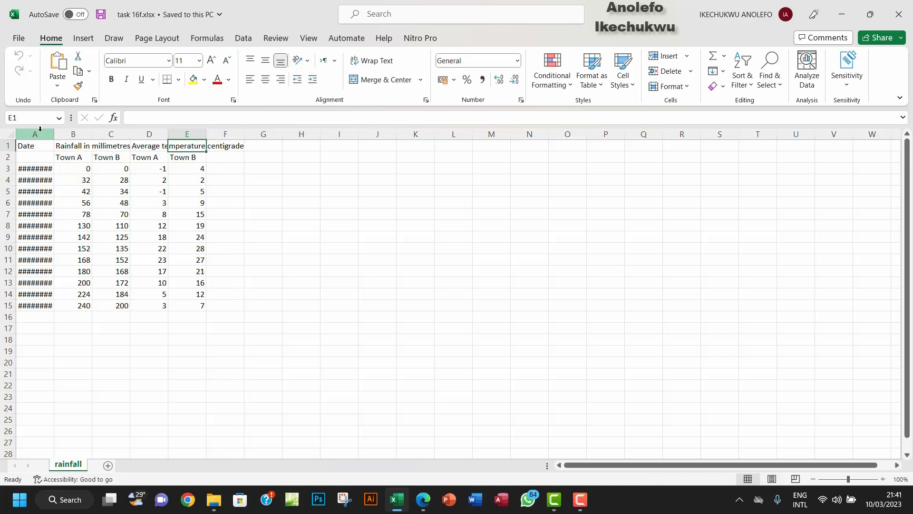
left_click_drag(40, 129, 205, 136)
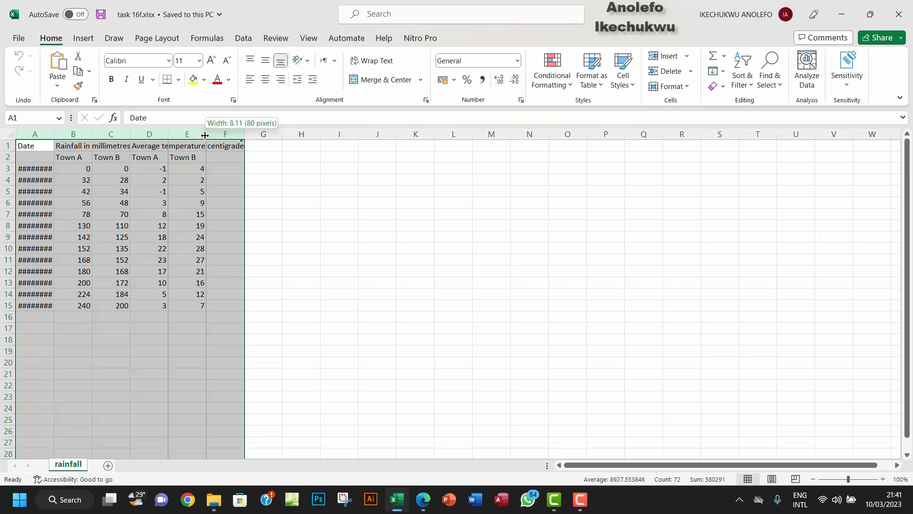
double_click(204, 135)
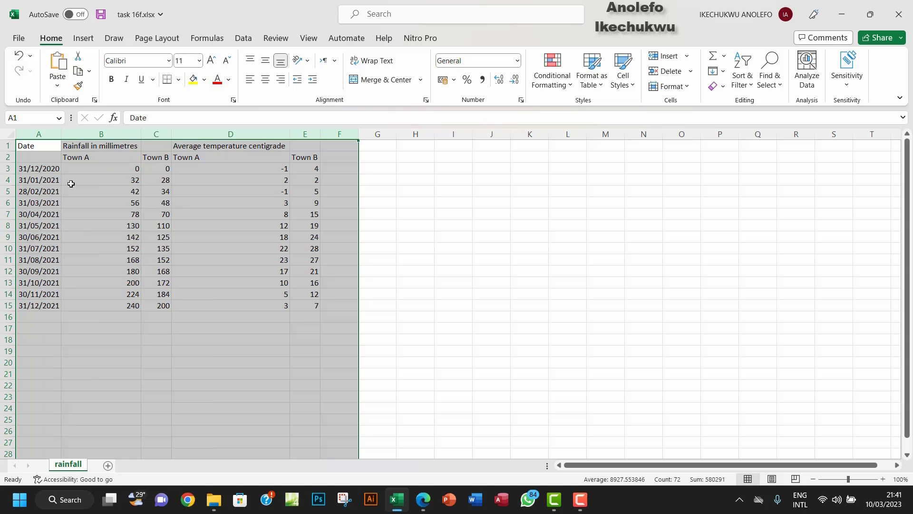
- Start a custom combo chart from the dates and Town A's rainfall and temperature values in A3:B15 and D3:D15
left_click_drag(44, 169, 82, 303)
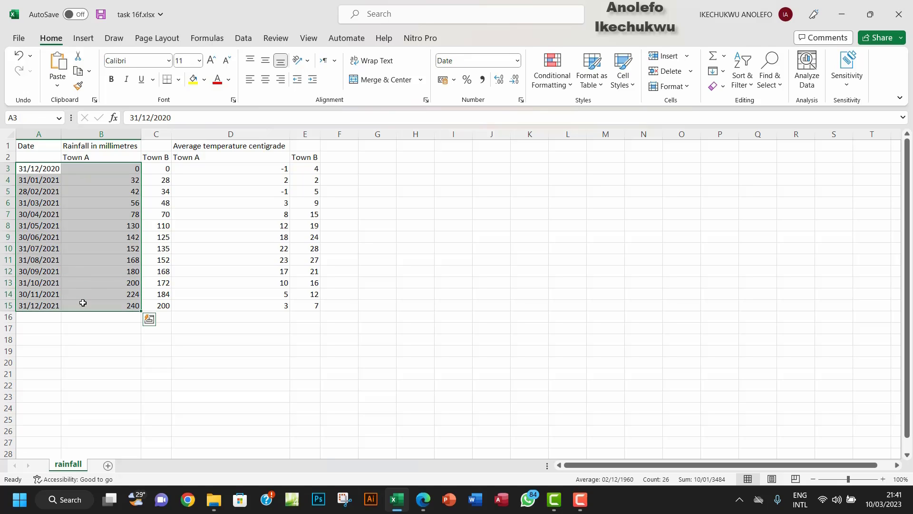
left_click(207, 168, "ctrl")
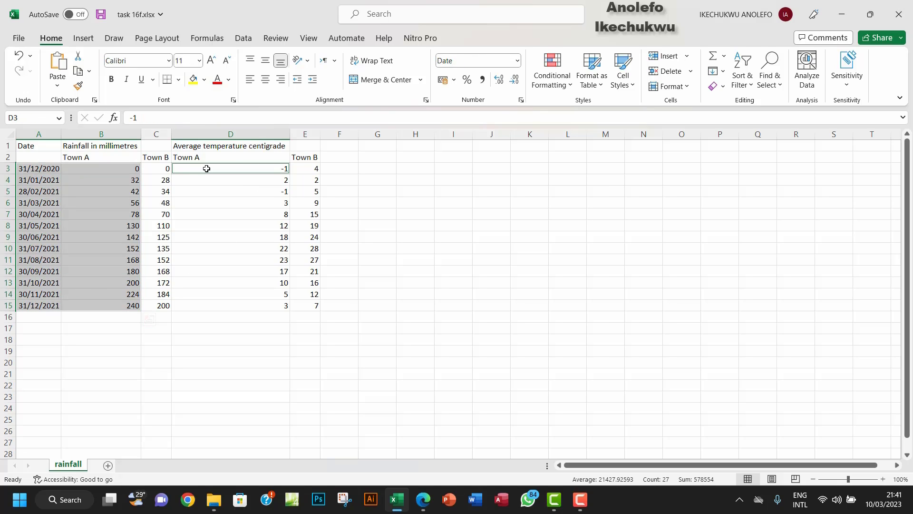
left_click_drag(206, 168, 237, 302)
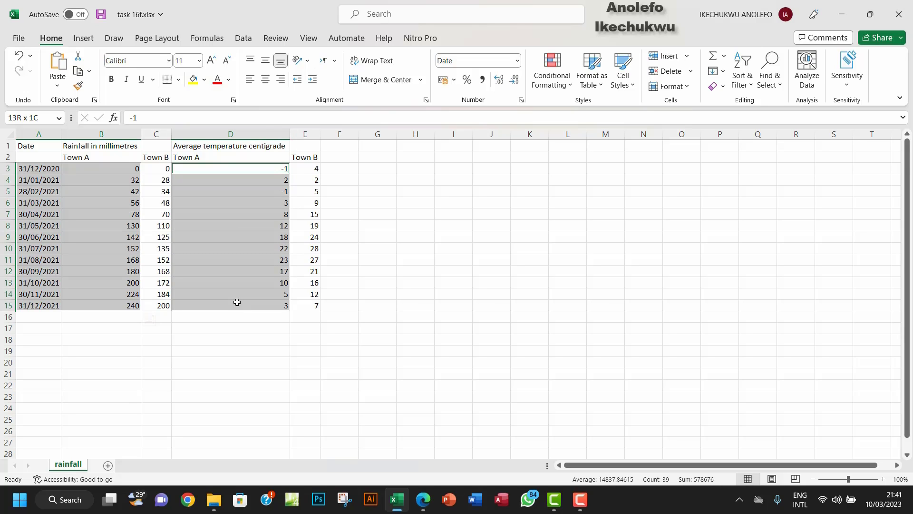
left_click_drag(237, 303, 237, 303)
left_click(83, 38)
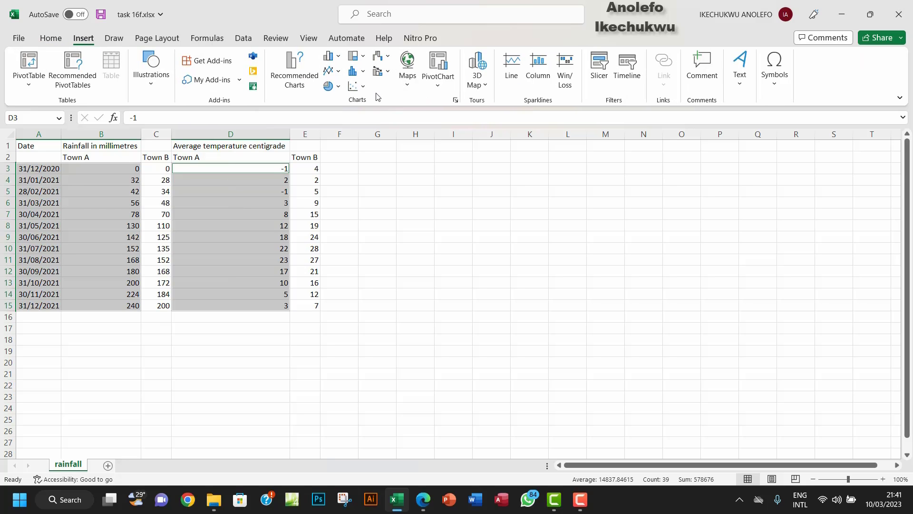
left_click(388, 71)
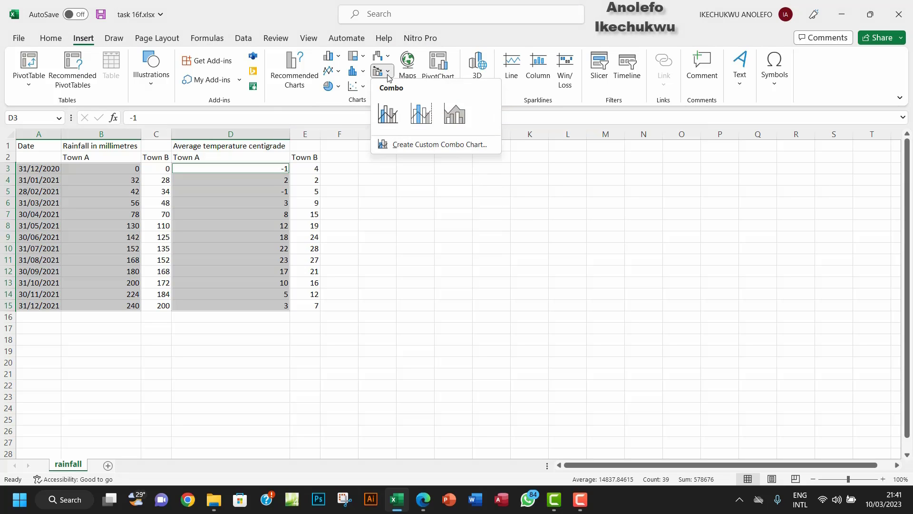
left_click(393, 144)
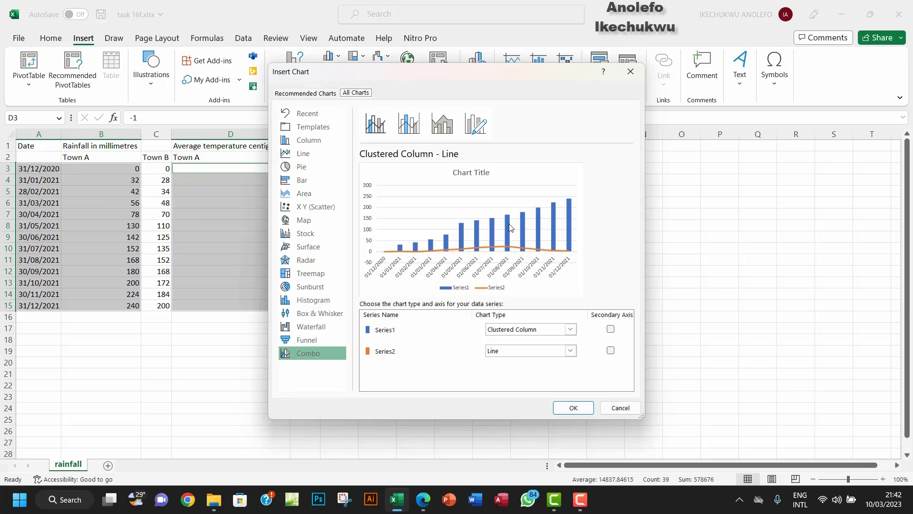
- Set Series1 to the Line chart type, plot Series2 on the secondary axis, and insert the combo chart
left_click(571, 330)
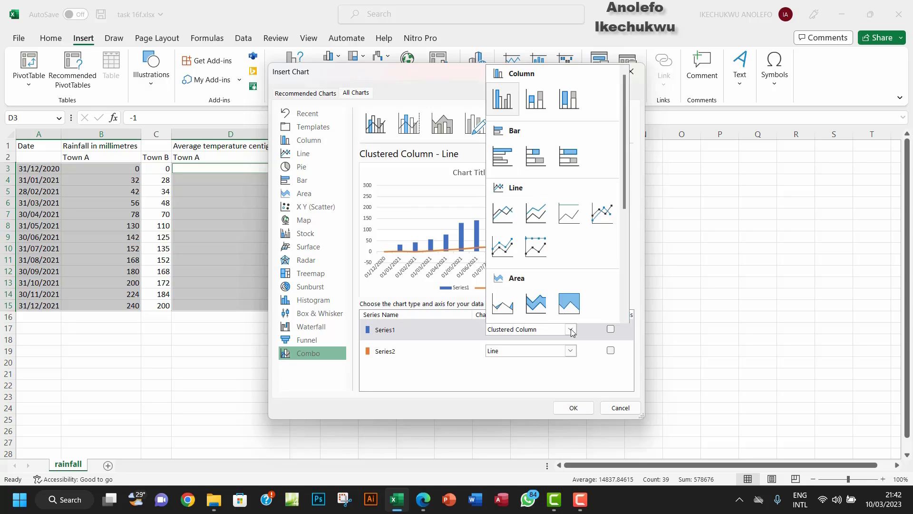
left_click(509, 216)
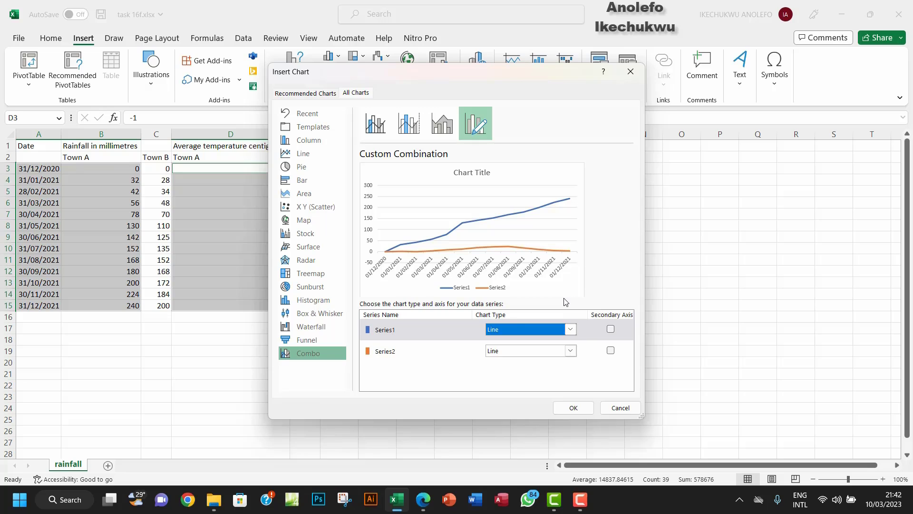
left_click(611, 350)
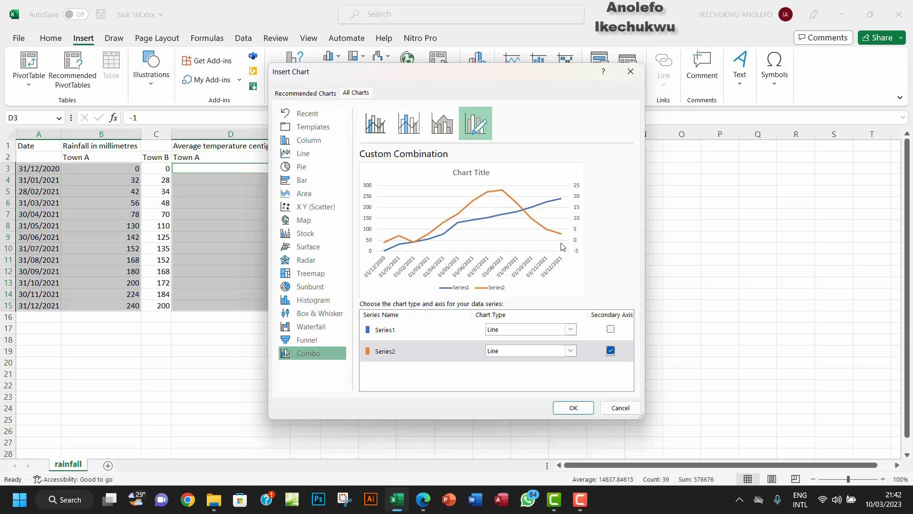
left_click_drag(380, 80, 481, 64)
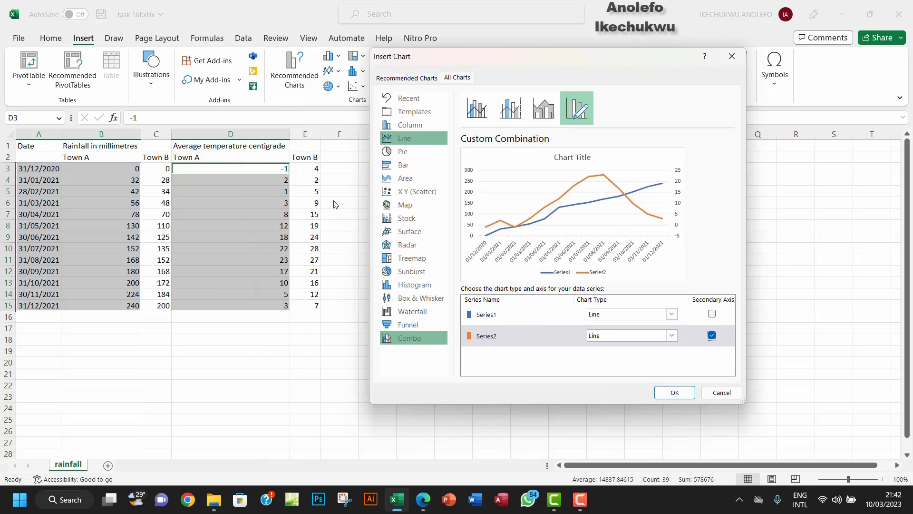
mouse_move(166, 129)
left_mouse_down()
mouse_move(169, 330)
mouse_move(307, 136)
left_mouse_up()
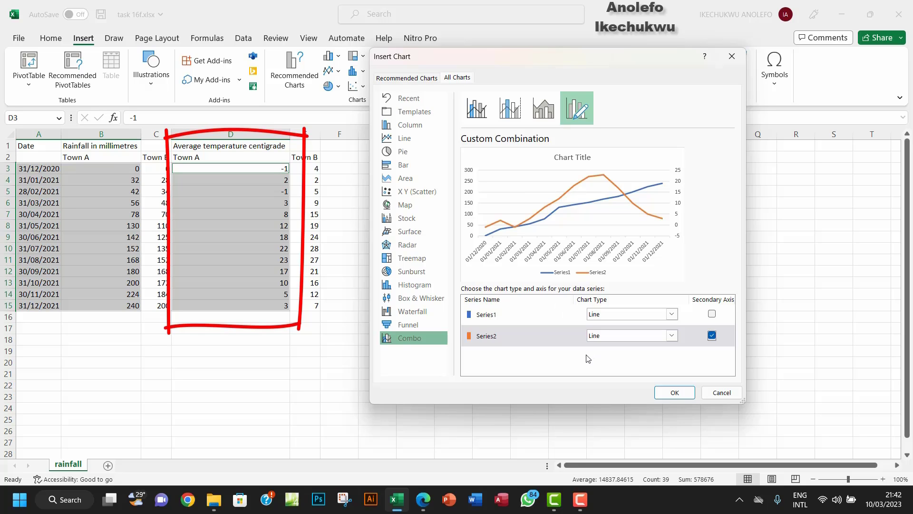
left_click(669, 393)
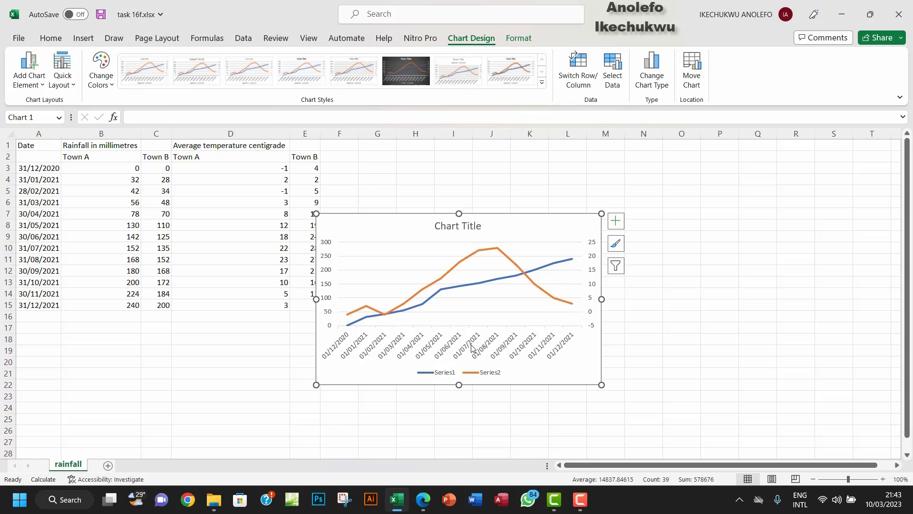
- Name the chart's Series2 from the Average temperature centigrade heading in cell D1
left_click(443, 375)
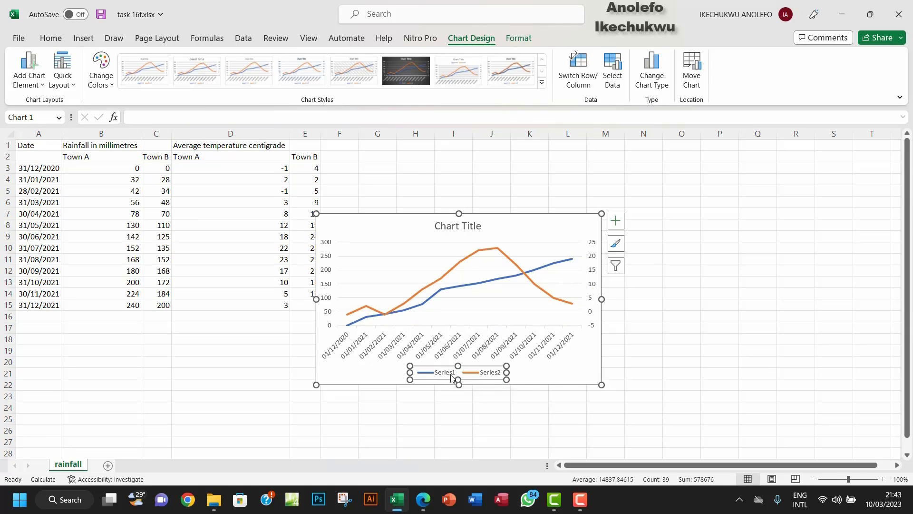
right_click(484, 376)
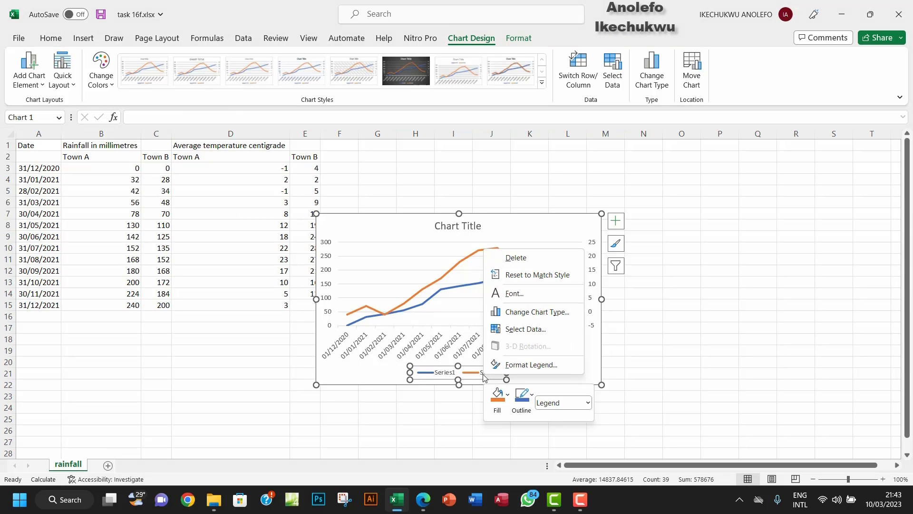
left_click(523, 330)
left_click(515, 282)
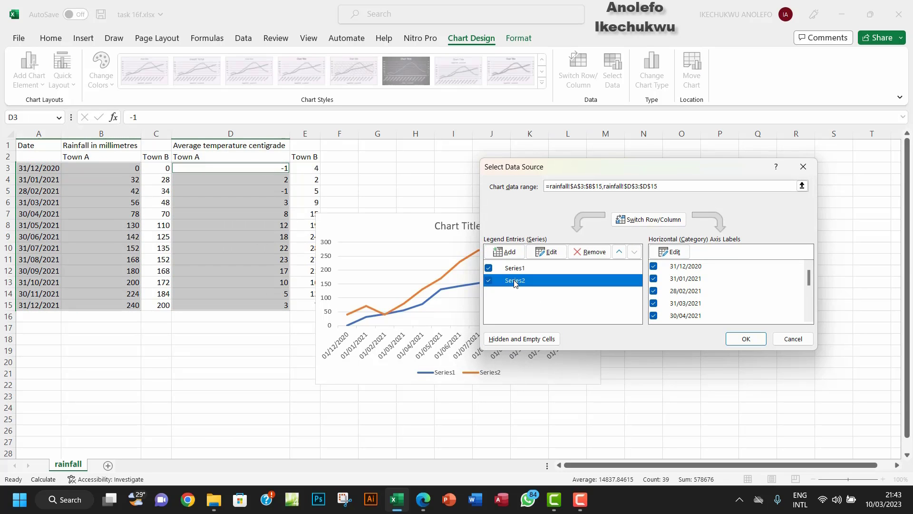
left_click(547, 252)
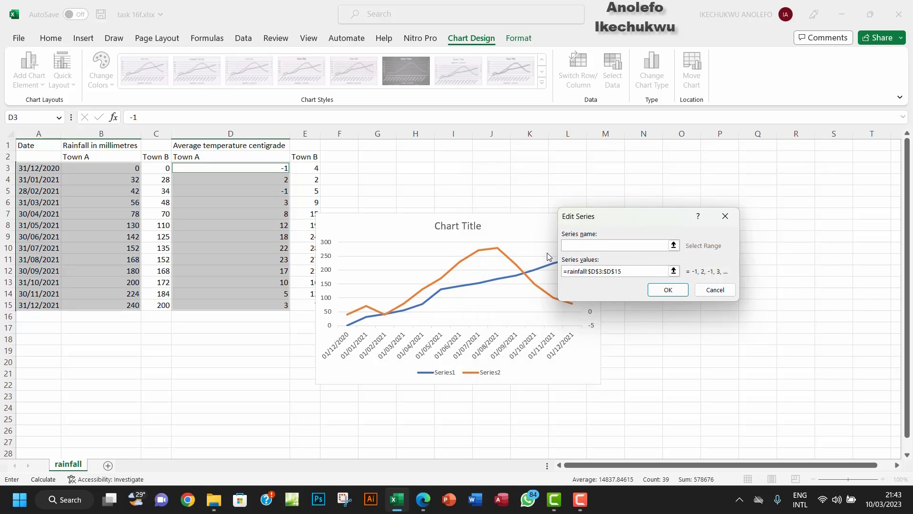
left_click(244, 150)
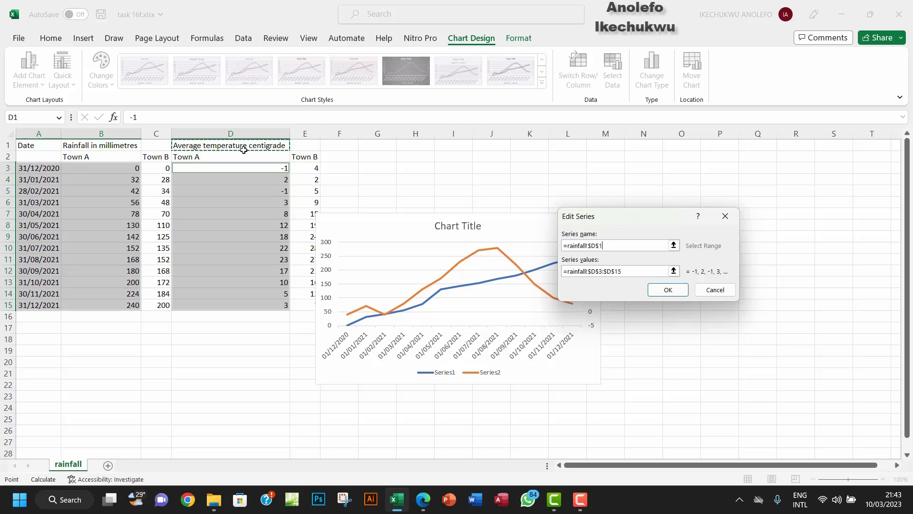
left_click(660, 291)
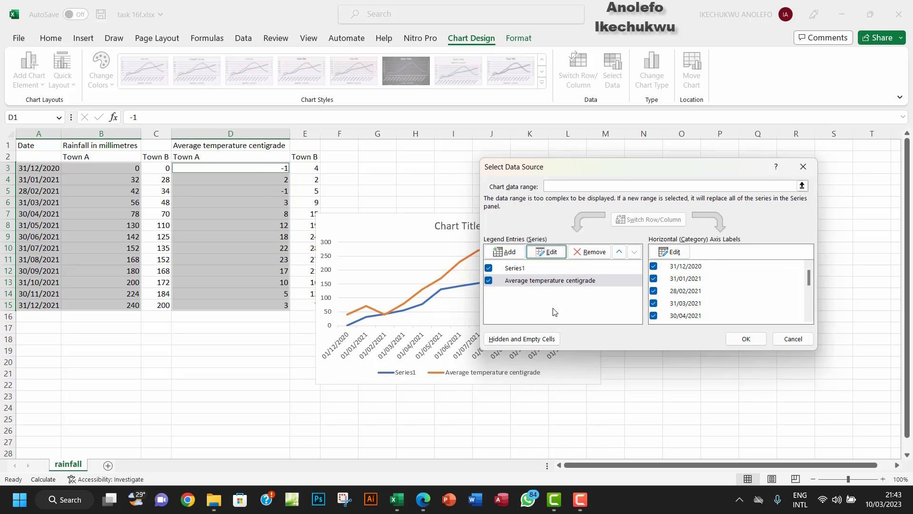
- Name the chart's Series1 from the Rainfall in millimetres heading in cell B1 and apply the data source changes
left_click(524, 269)
left_click(547, 252)
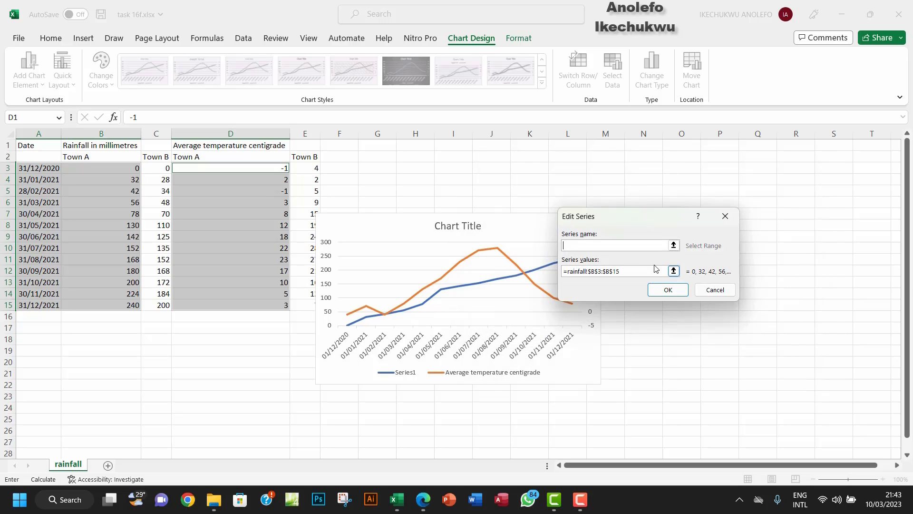
left_click(94, 146)
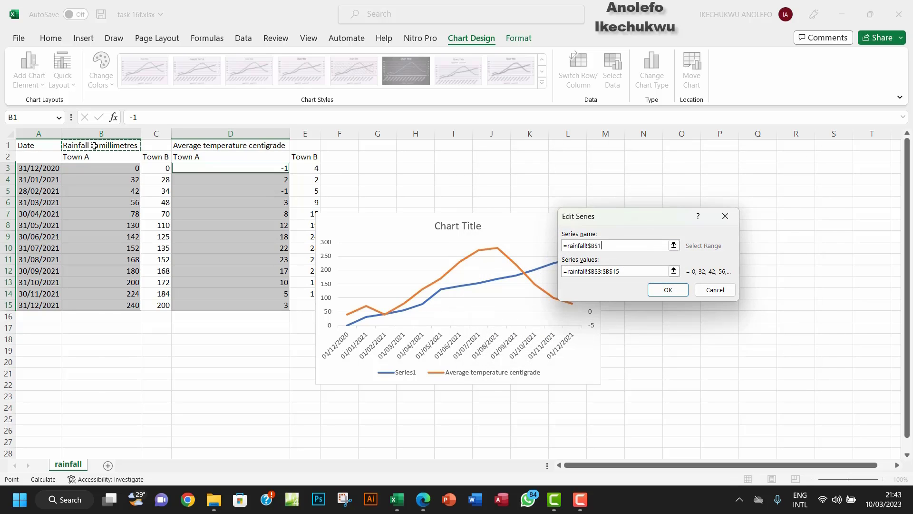
left_click(667, 290)
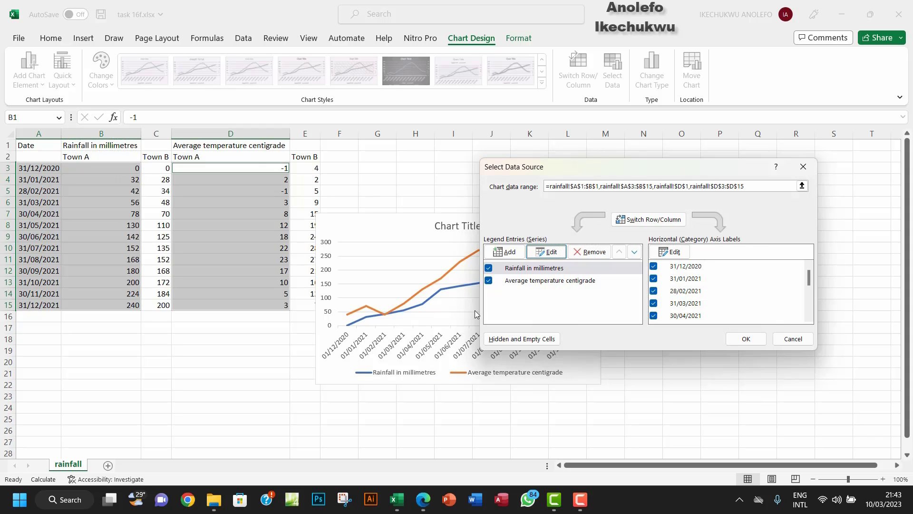
left_click(745, 338)
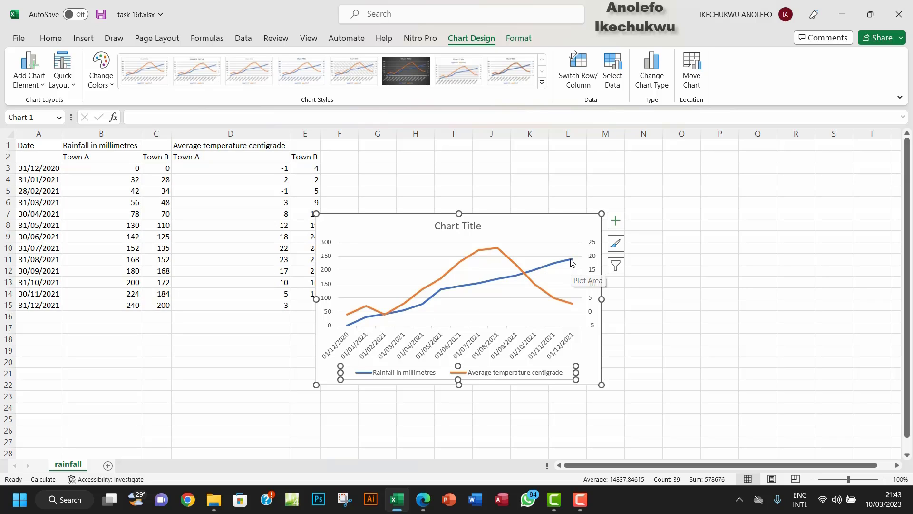
- Set the maximum bound of the chart's primary rainfall axis to 250
mouse_move(572, 262)
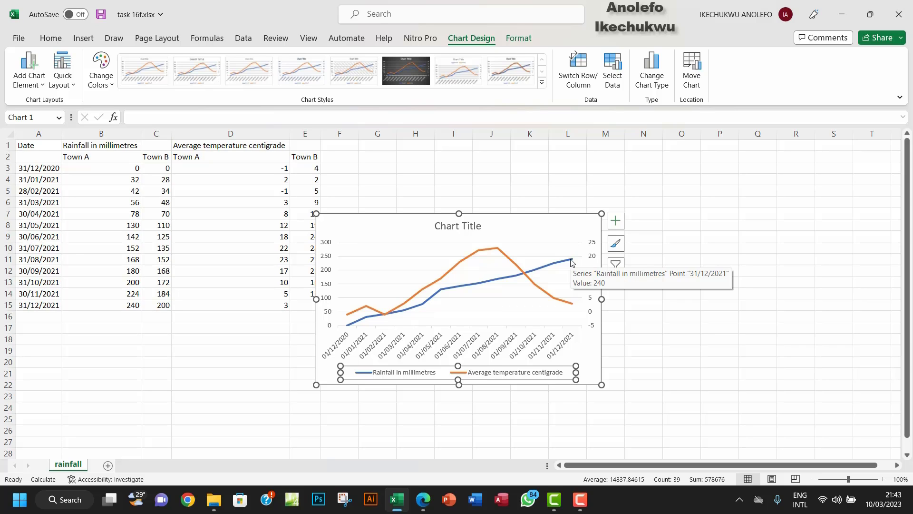
left_click_drag(129, 170, 122, 305)
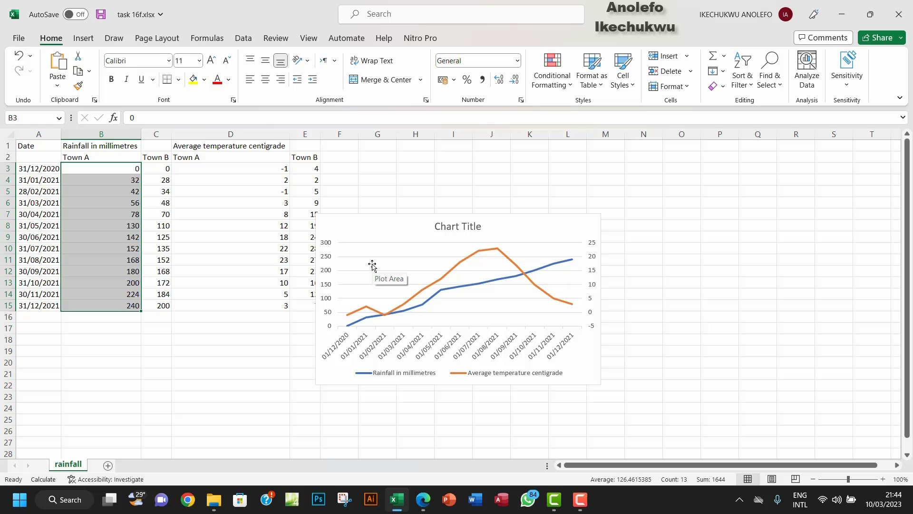
left_click(327, 244)
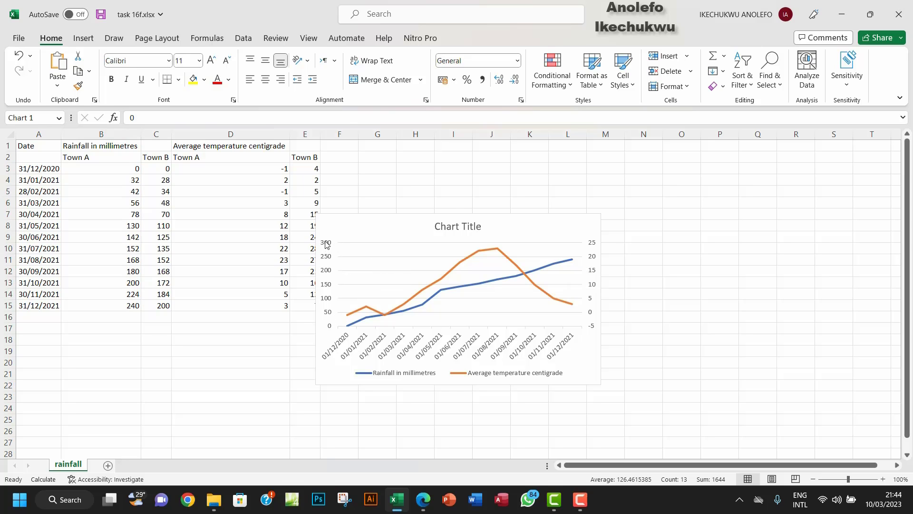
double_click(331, 266)
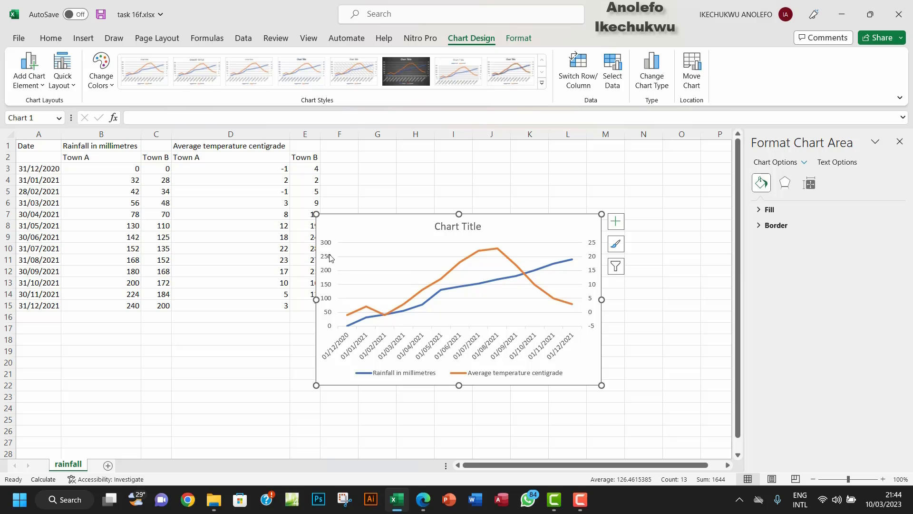
left_click(332, 261)
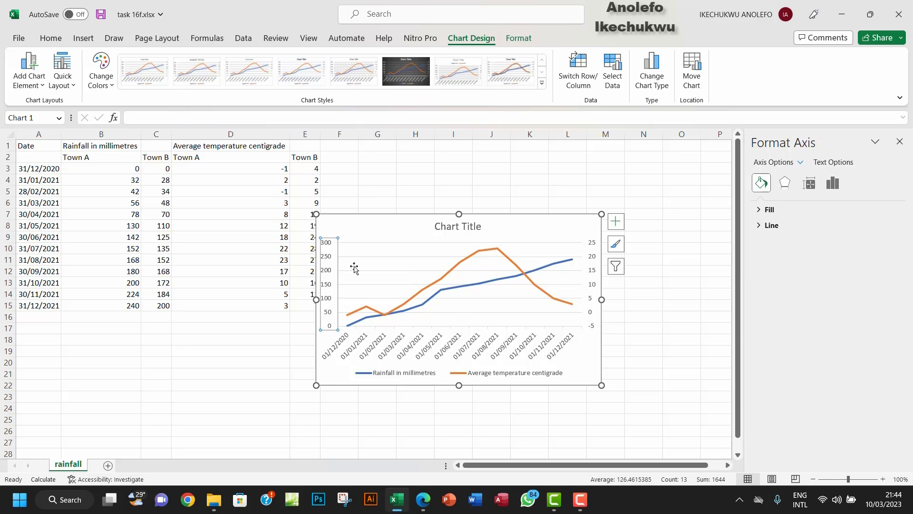
left_click(835, 184)
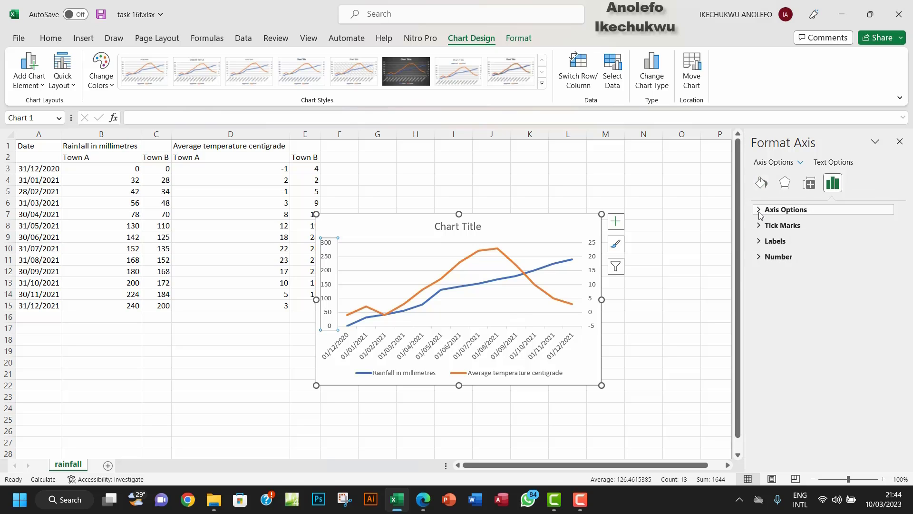
left_click(757, 211)
scroll(785, 297, "down", 1)
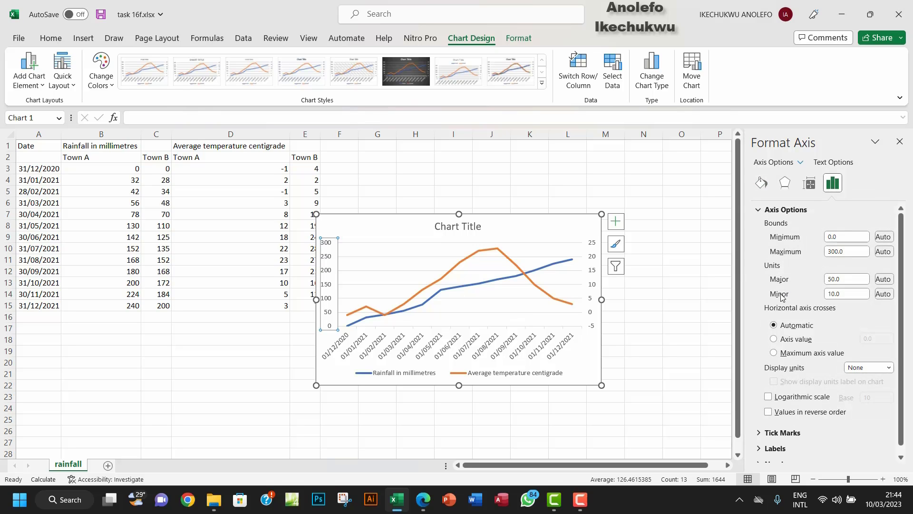
scroll(782, 298, "up", 1)
left_click_drag(846, 251, 825, 257)
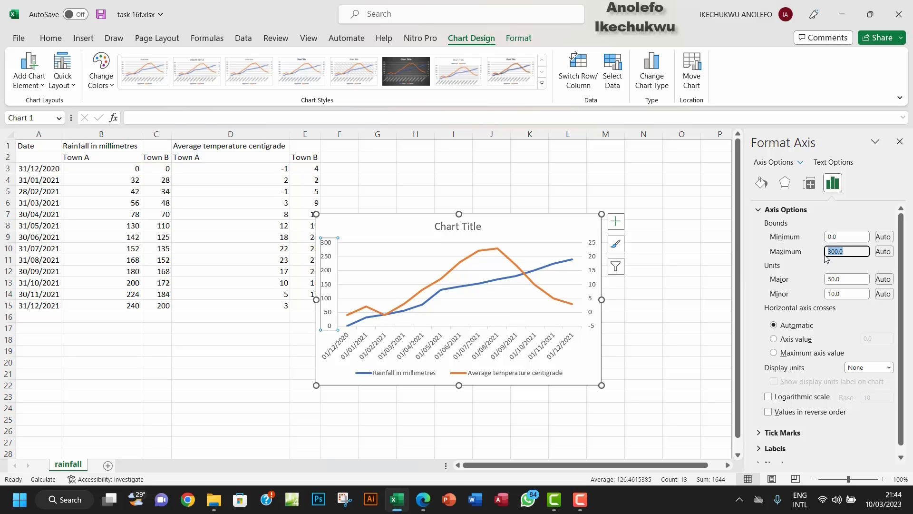
type("250")
left_click(846, 279)
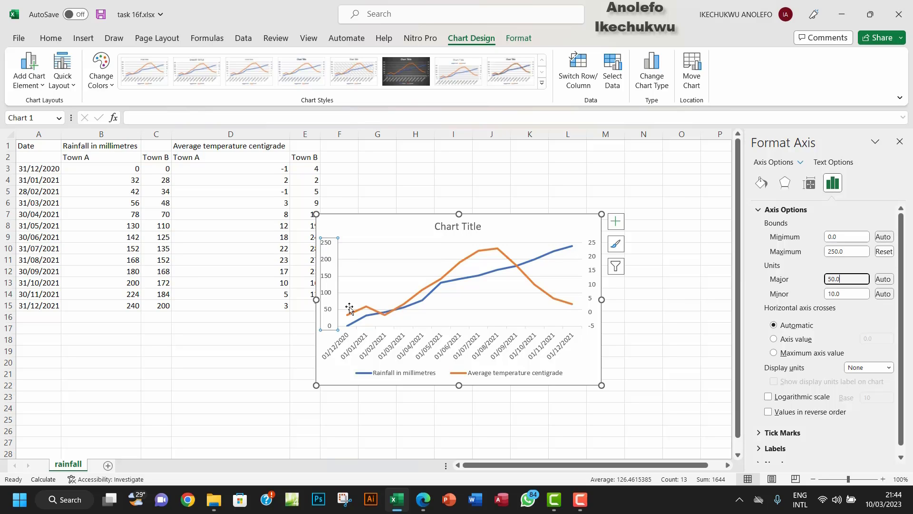
- Scale the secondary temperature axis from a minimum of -2 to a maximum of 24 with major units of 2
left_click(590, 287)
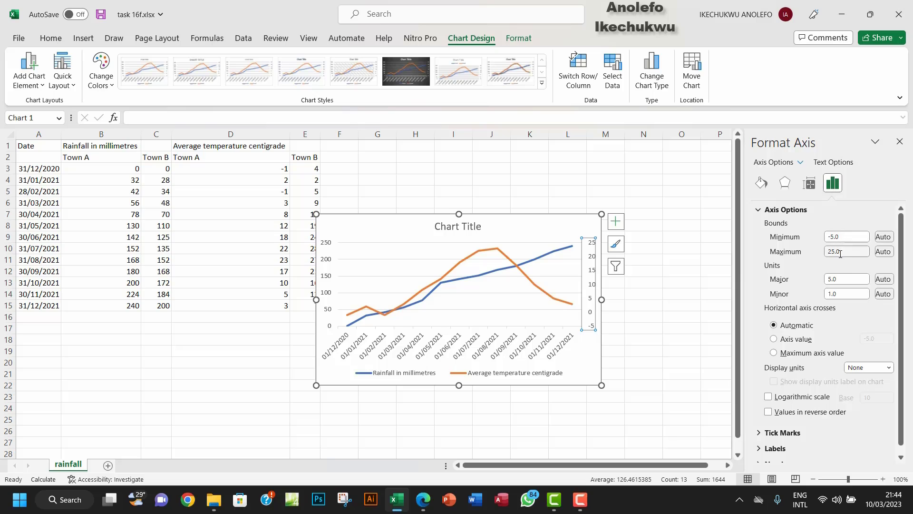
left_click(835, 236)
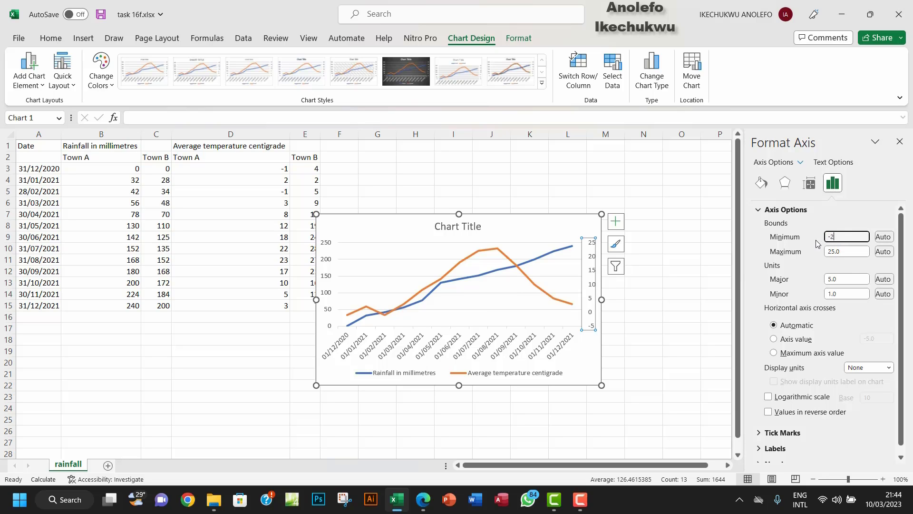
left_click(830, 254)
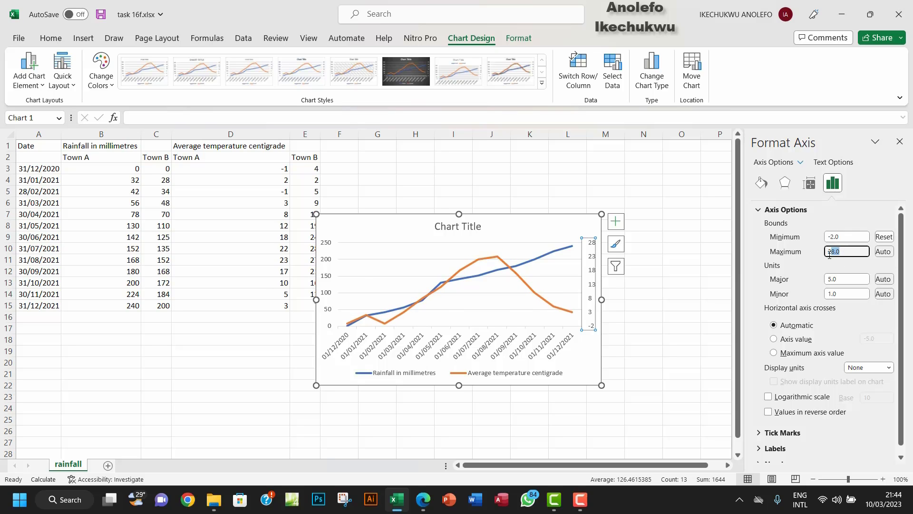
type("24")
left_click(842, 279)
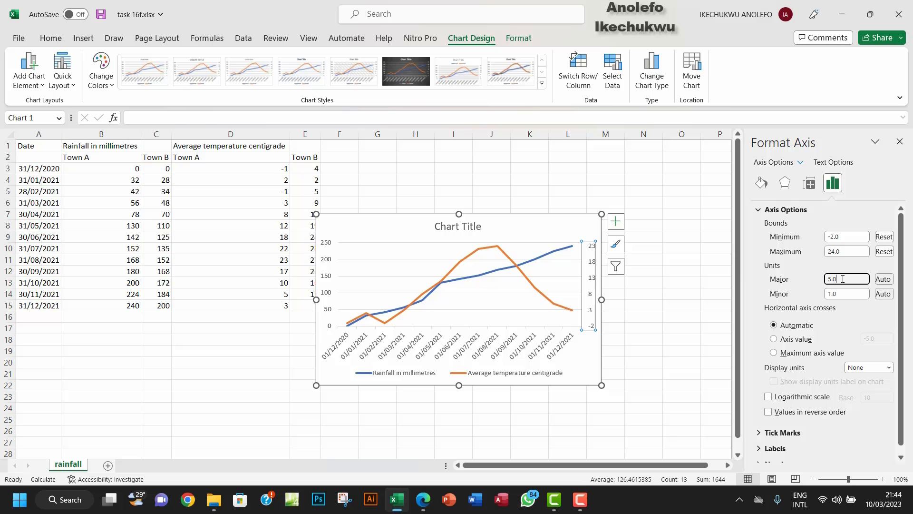
left_click_drag(842, 279, 827, 284)
type("2")
left_click(666, 277)
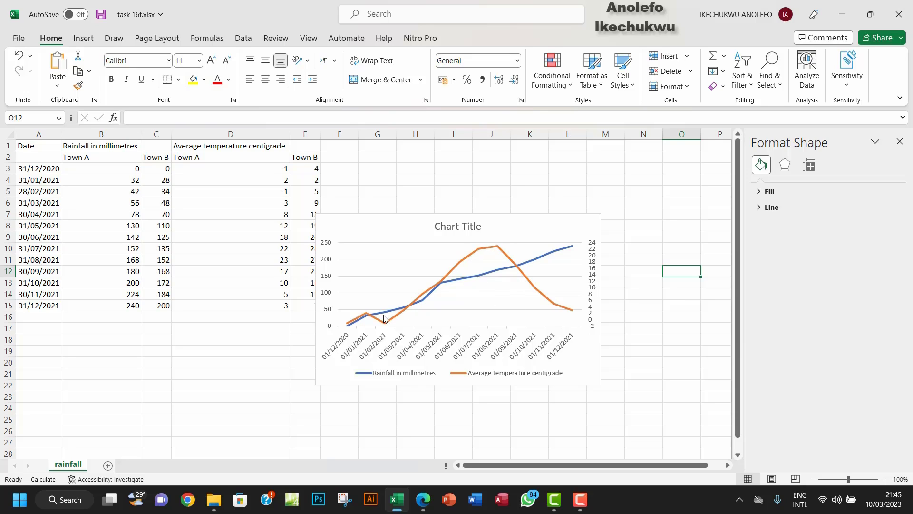
- Switch to the textbook PDF in Edge and highlight "series and label" and part of "scale these" in Task 16f
mouse_move(382, 319)
left_click(424, 490)
left_click(514, 430)
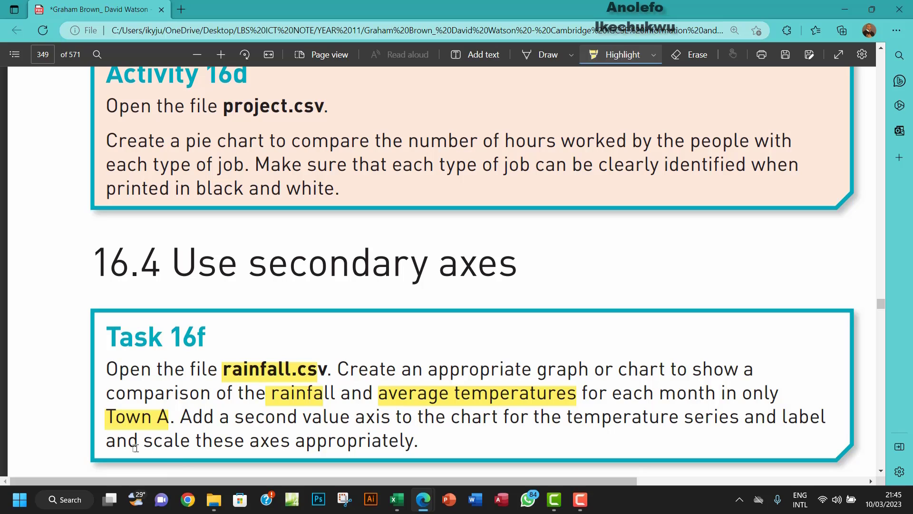
left_click_drag(685, 416, 826, 413)
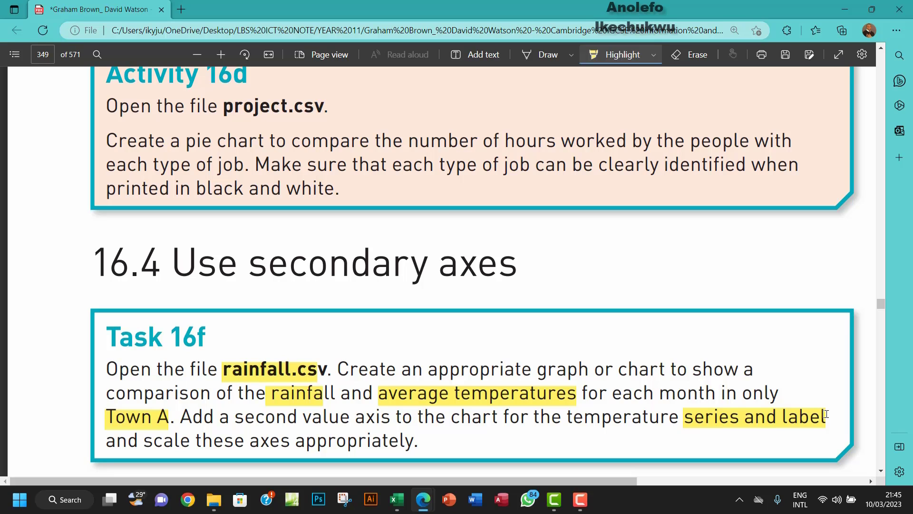
left_click_drag(826, 413, 826, 414)
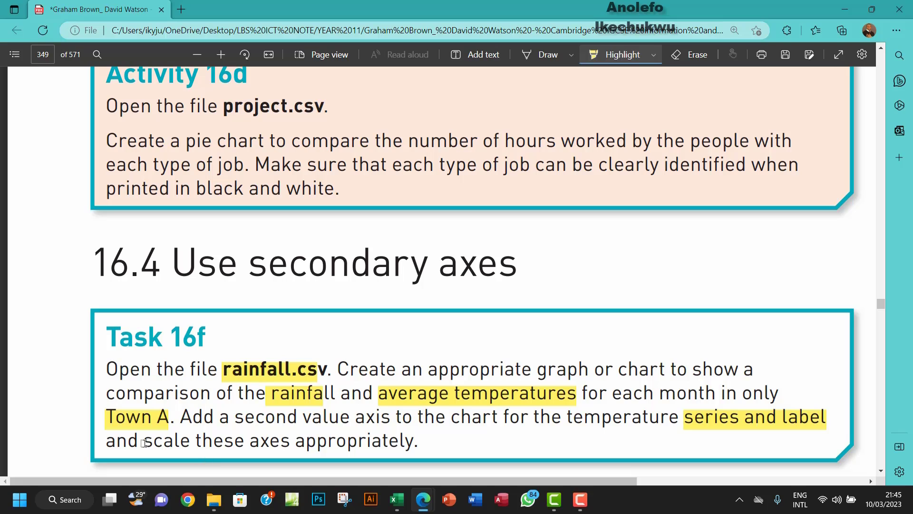
left_click_drag(155, 443, 203, 442)
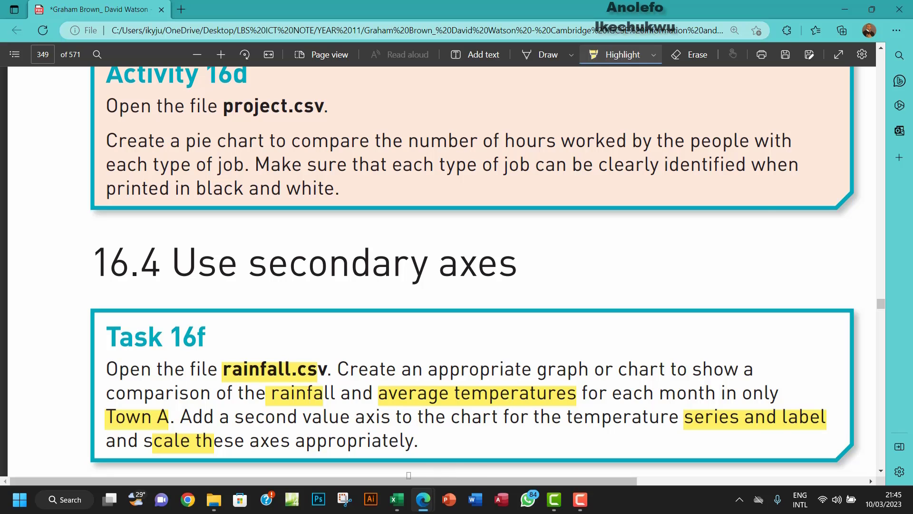
- Switch to the task 16f workbook in Excel and replace the chart title with "Comparison of rainfall and temperature", correcting the misspellings
left_click(397, 500)
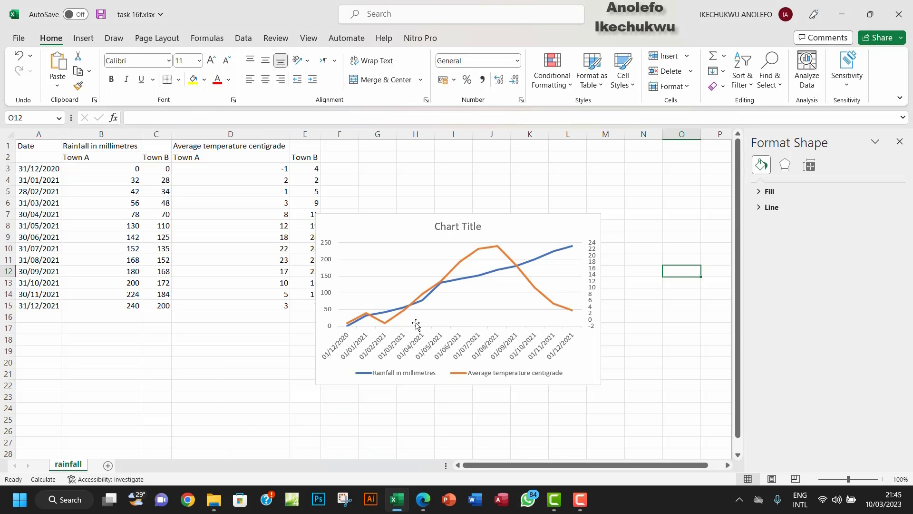
left_click(456, 226)
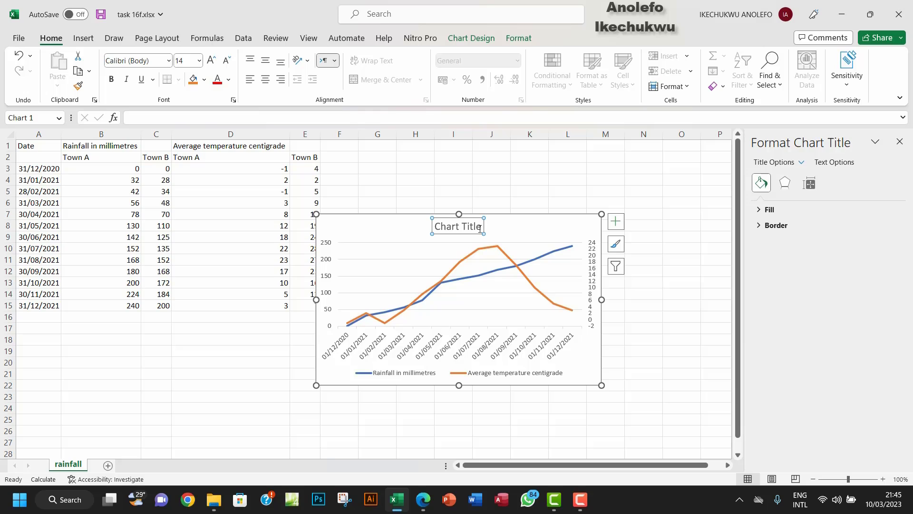
left_click_drag(480, 229, 427, 227)
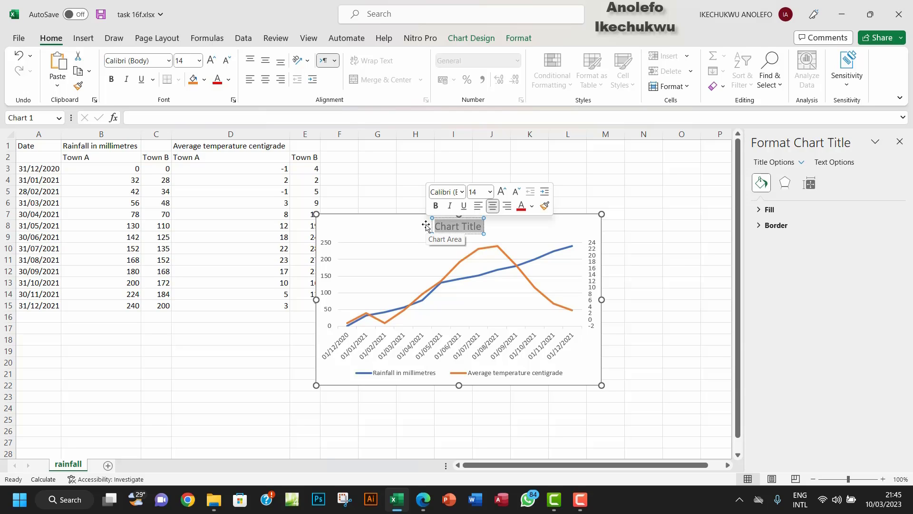
type("Comapa")
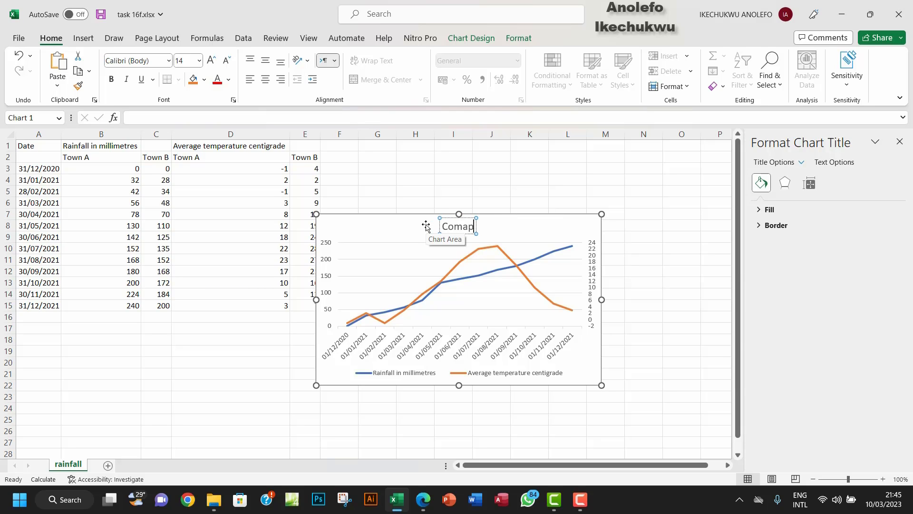
key("BackSpace")
key("BackSpace")
key("BackSpace")
type("parison")
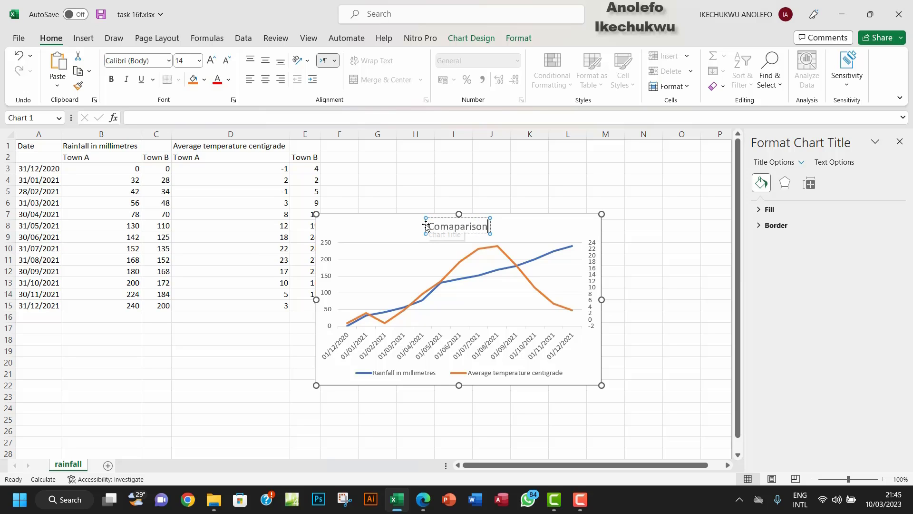
type(" of rainfall")
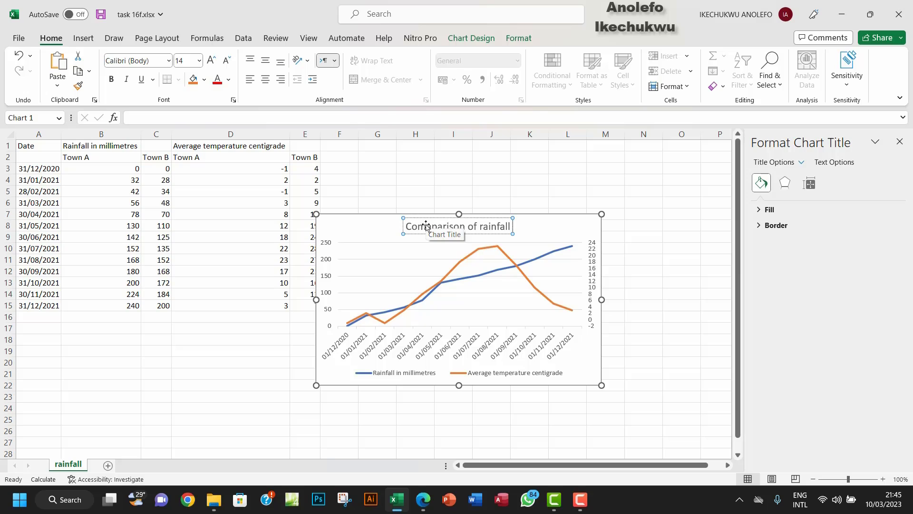
type(" and term")
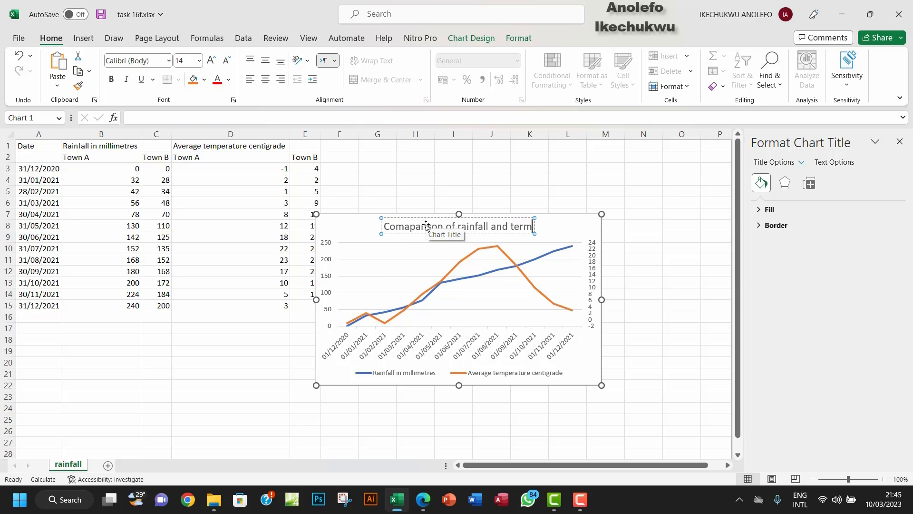
type("peratur")
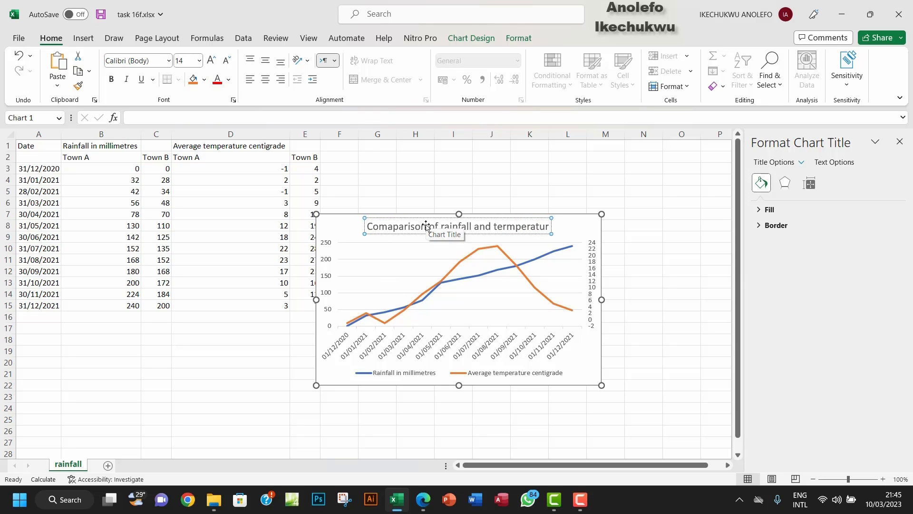
type("e")
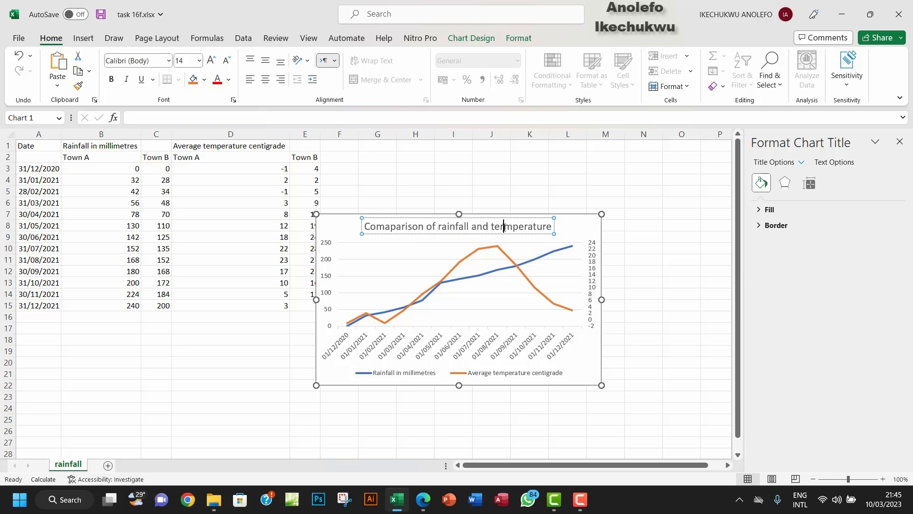
key("BackSpace")
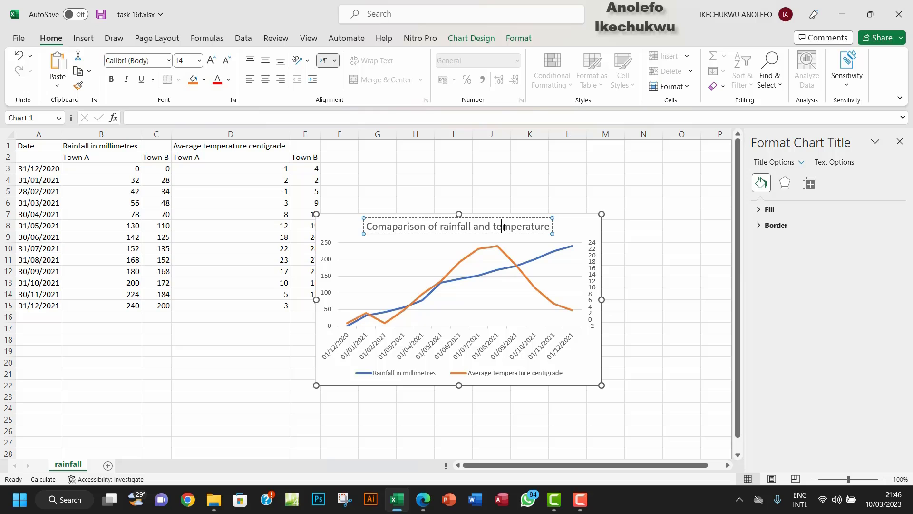
left_click(393, 227)
key("BackSpace")
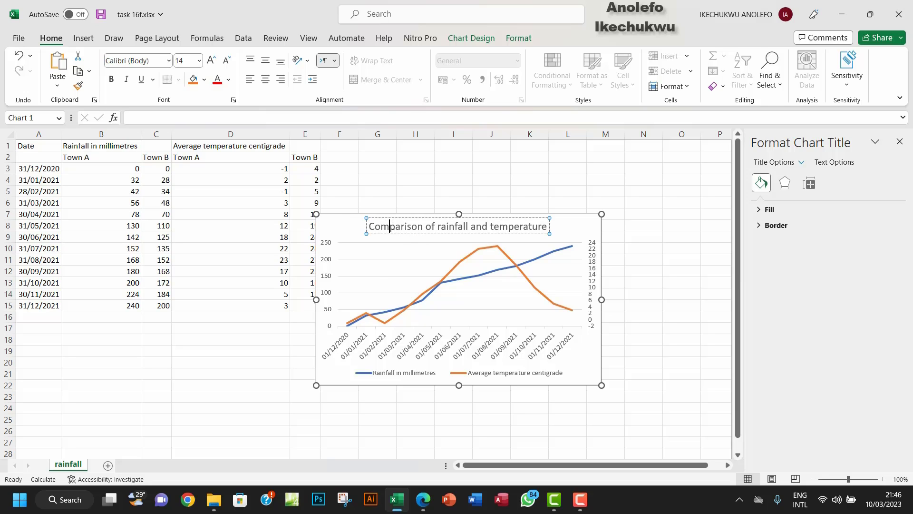
- Extend the chart title with "in town A" after the word temperature
left_click(546, 227)
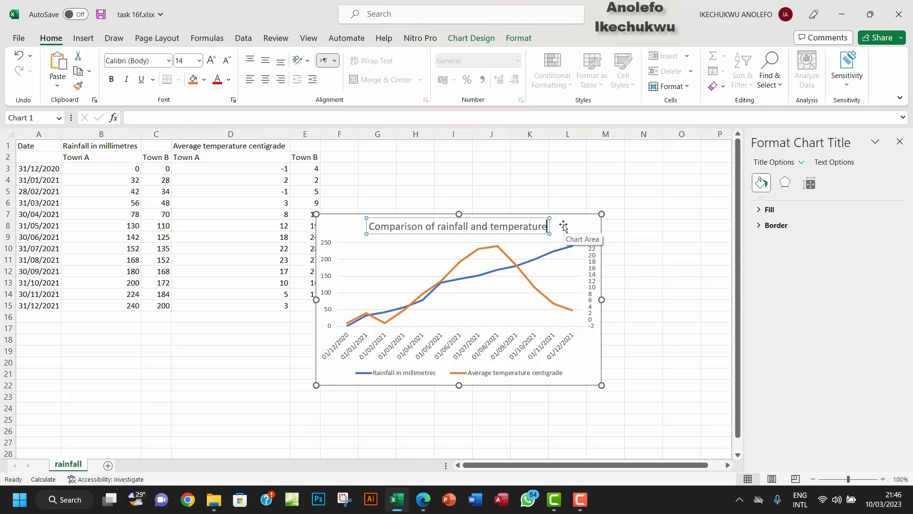
type("in town")
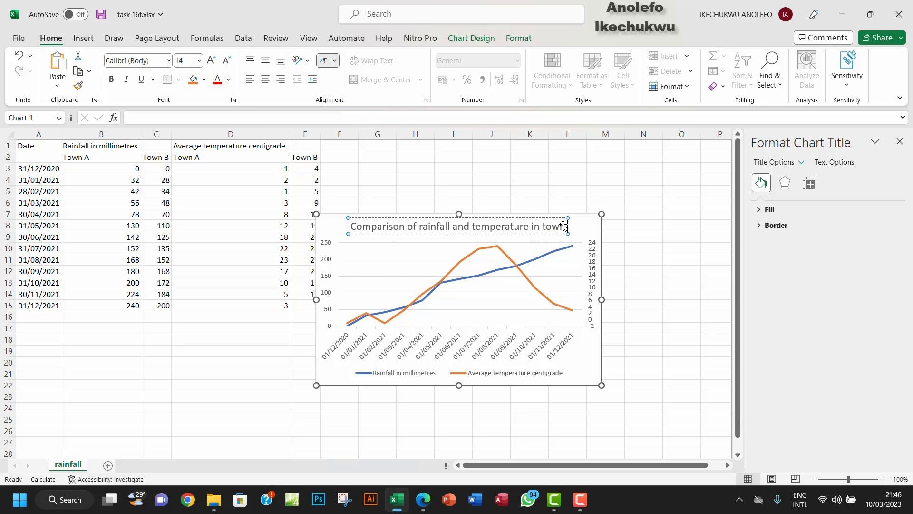
type(" A")
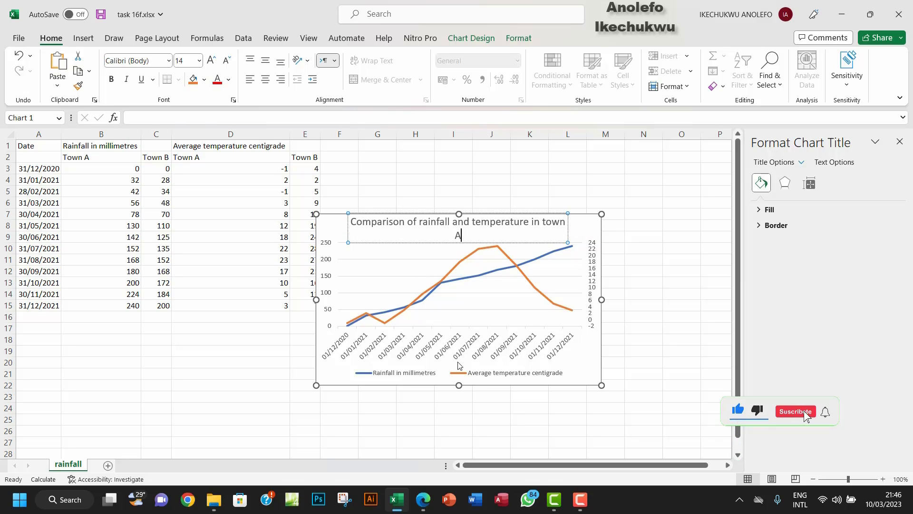
- Enlarge the chart and move it clear of the data columns, and add axis titles to it
left_click_drag(602, 214, 653, 191)
left_click_drag(438, 192, 467, 181)
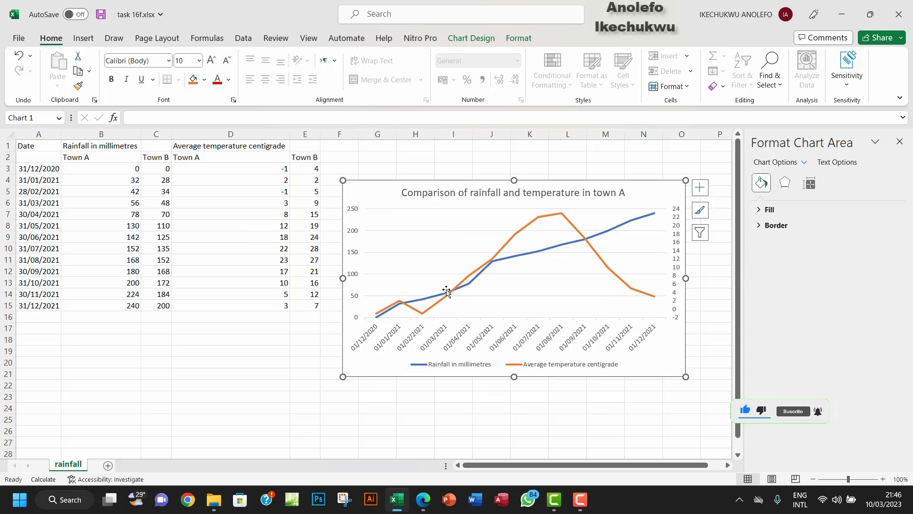
left_click(699, 190)
left_click(735, 215)
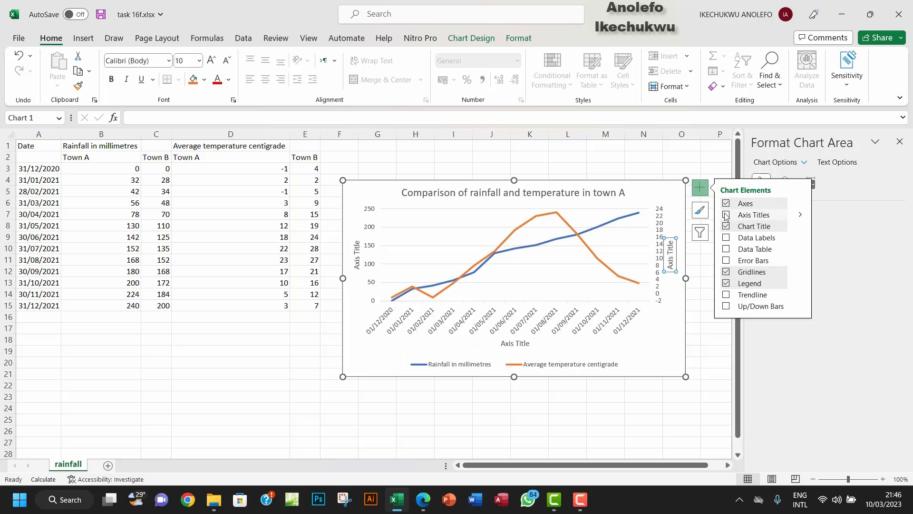
- Set the primary vertical axis title to "Cumulative rainfall in Millimetres"
left_click(361, 252)
double_click(357, 245)
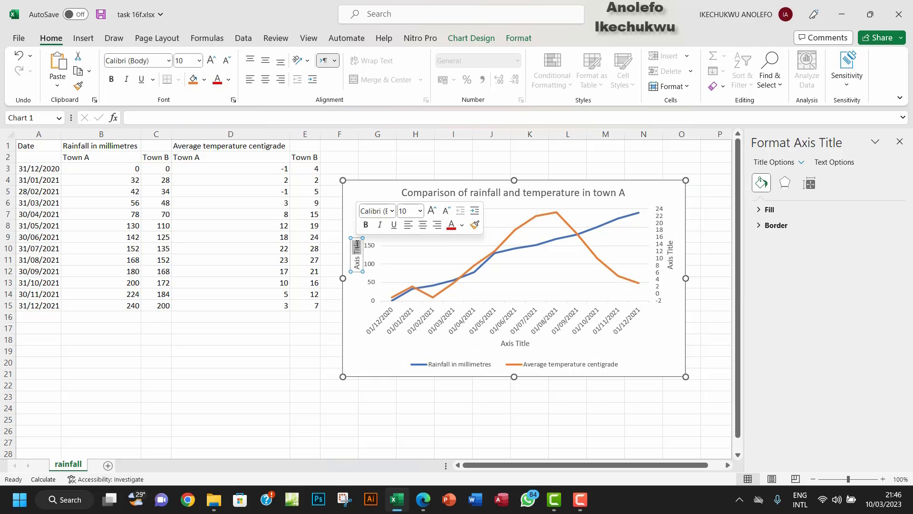
left_click(357, 247)
left_click_drag(358, 243, 358, 267)
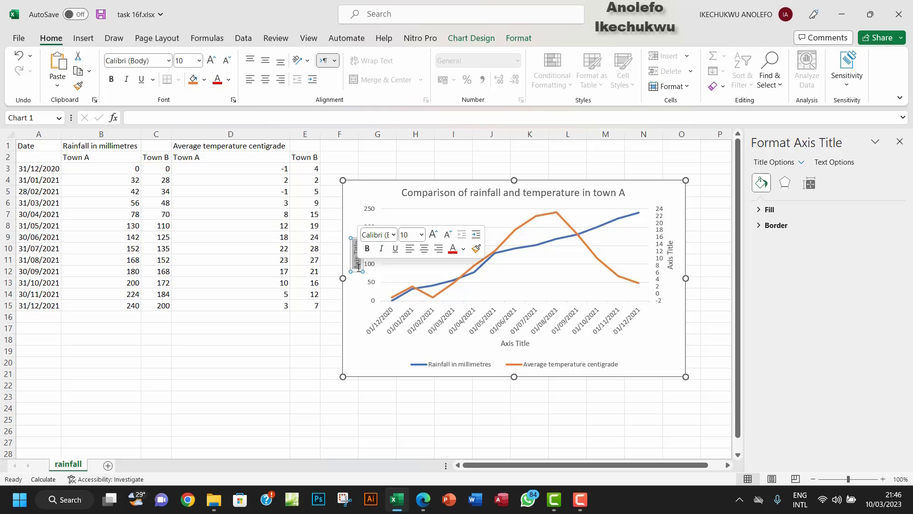
type("Cu")
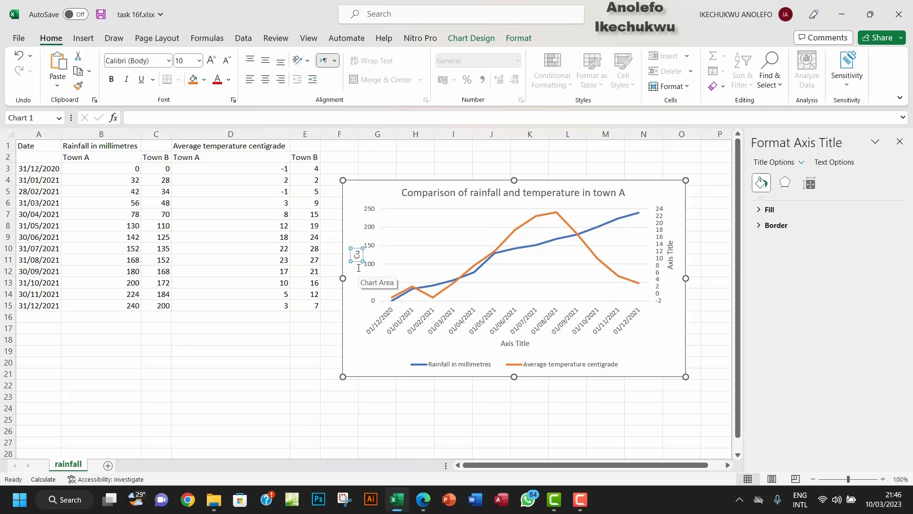
type("mmlative")
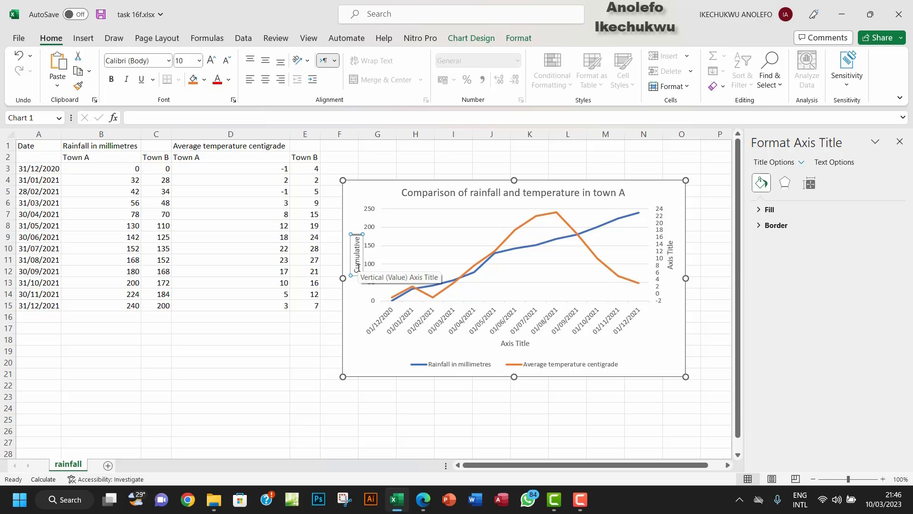
type(" rainfall in Mill")
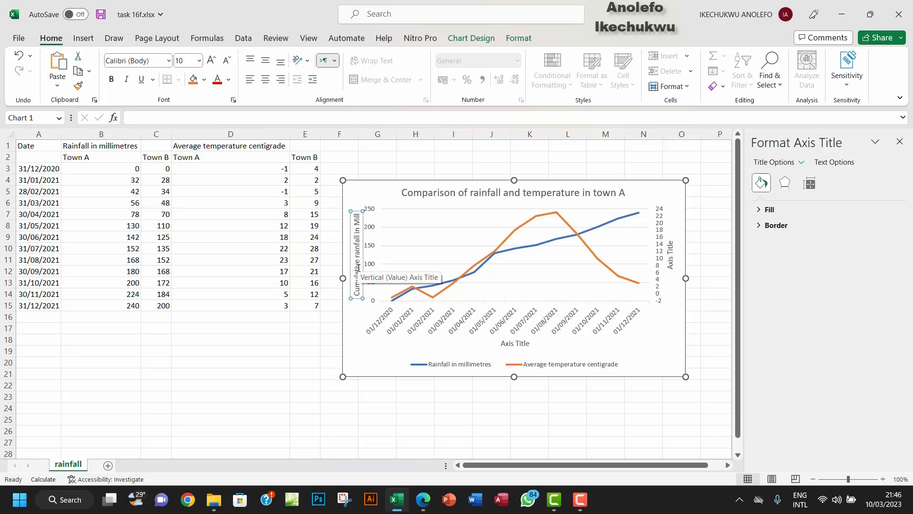
type("im")
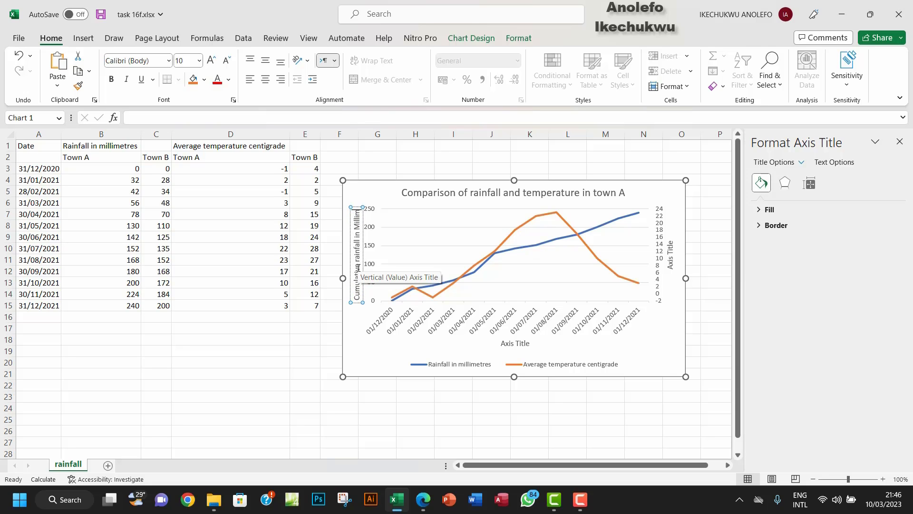
type("etre")
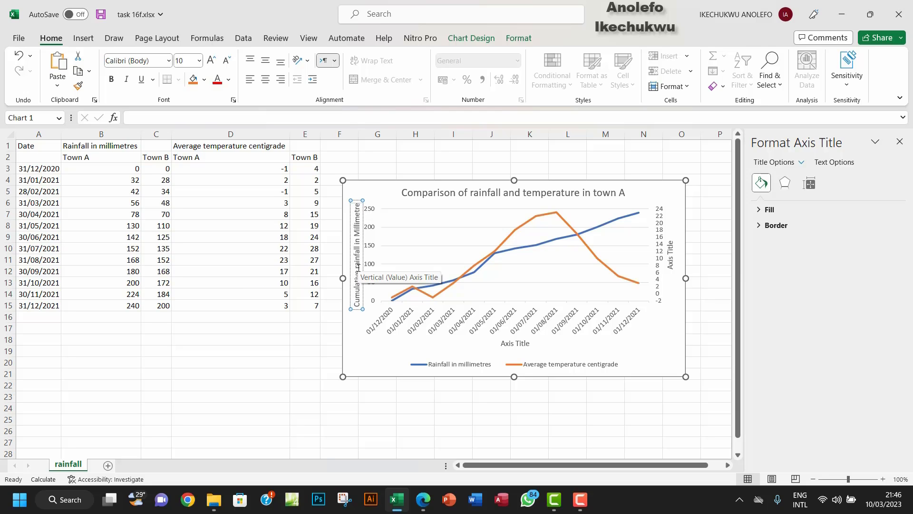
type("s")
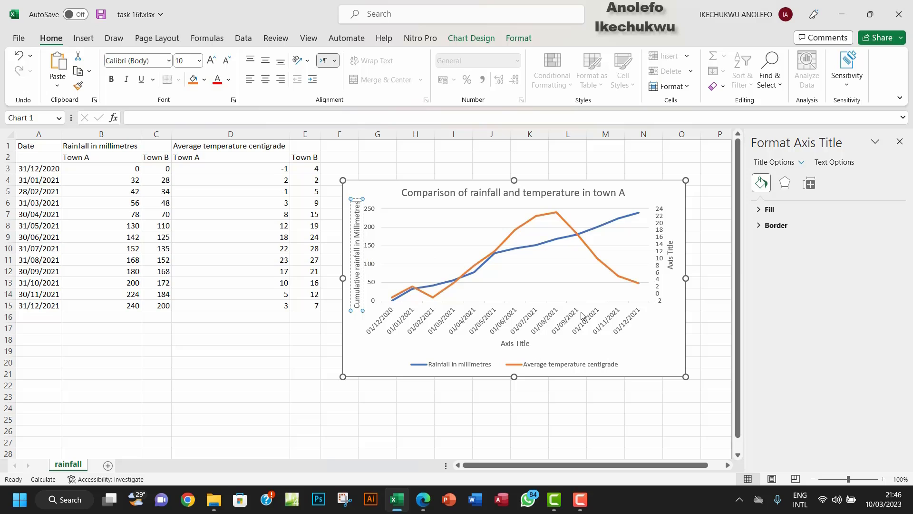
- Replace the horizontal axis title text with "Date"
left_click(524, 343)
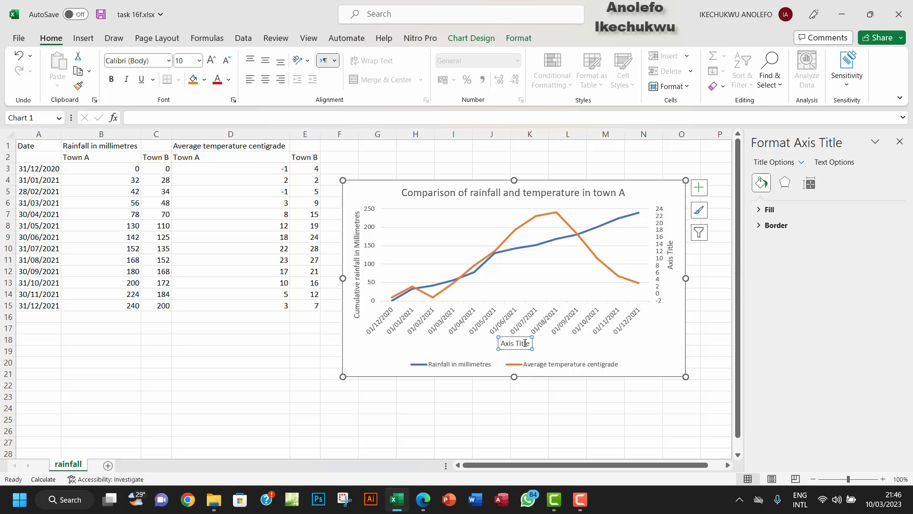
left_click_drag(531, 344, 504, 344)
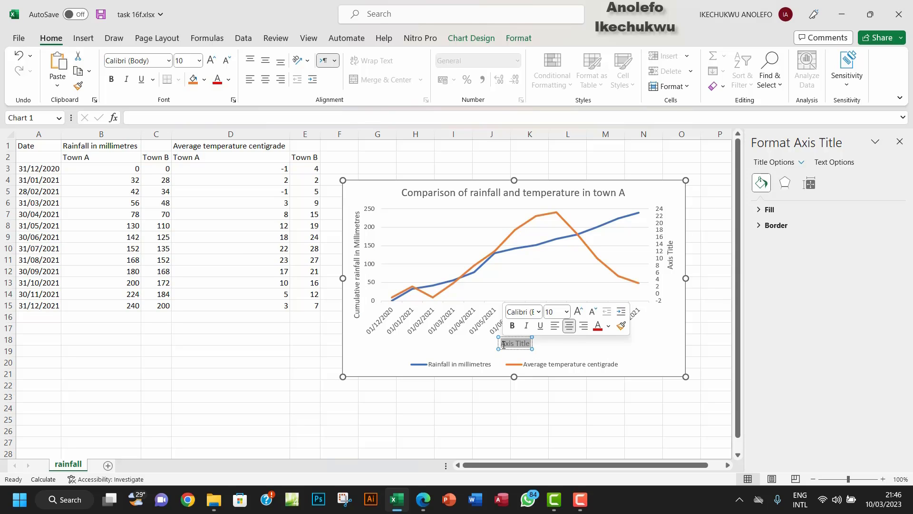
type("Date")
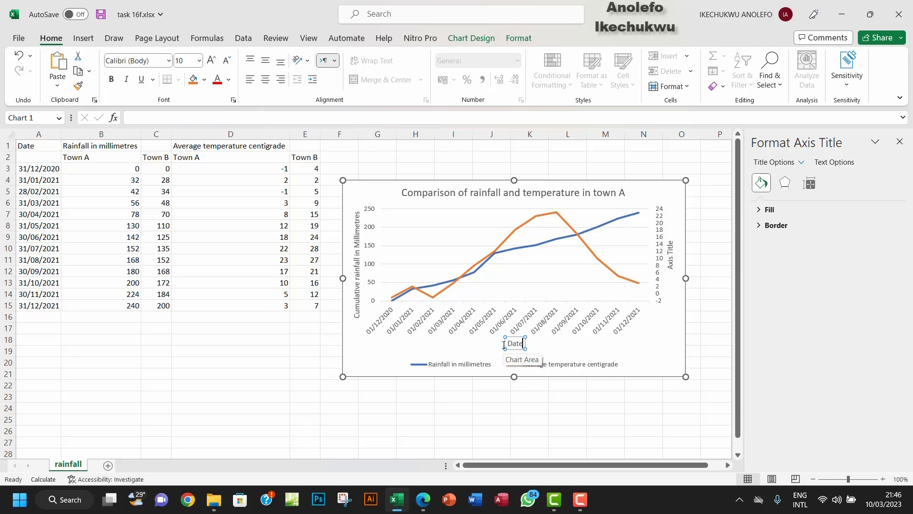
- Set the secondary vertical axis title to "Average Daily Temperature", fixing the misspelled word, and deselect the chart
left_click(669, 255)
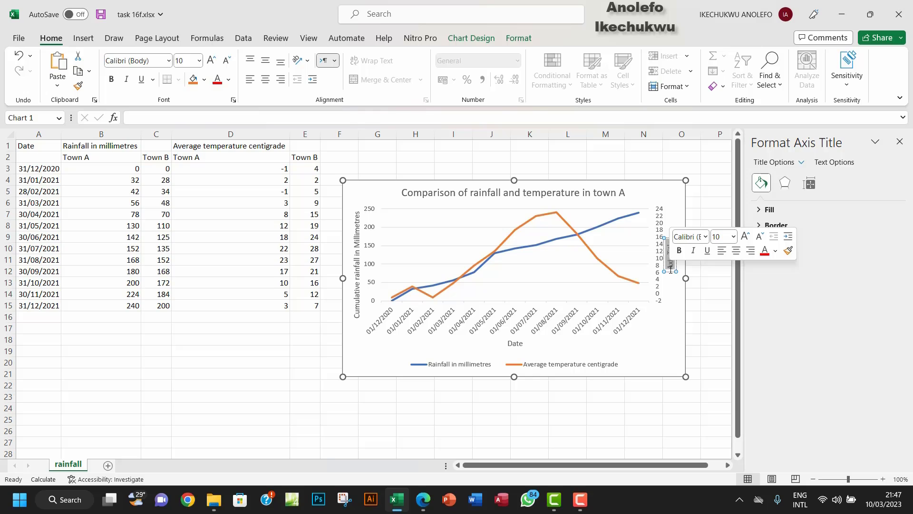
type("Ave")
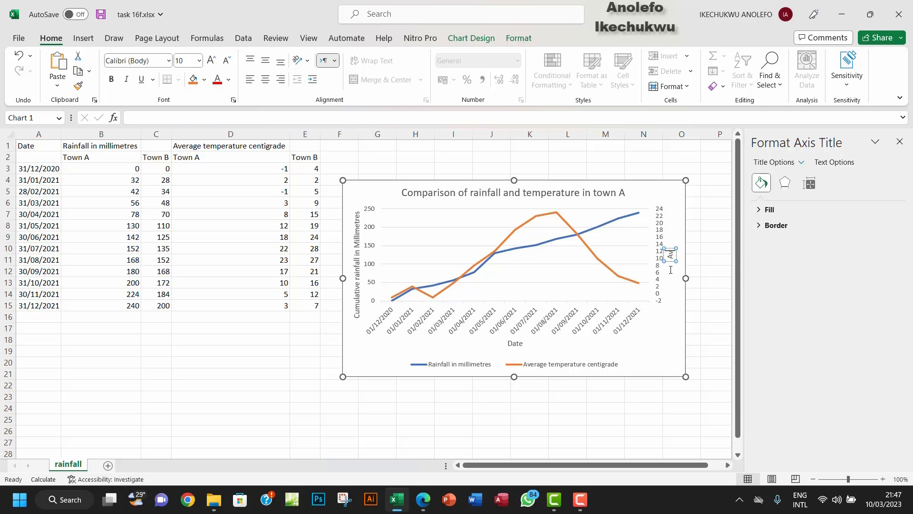
type("rage Daily")
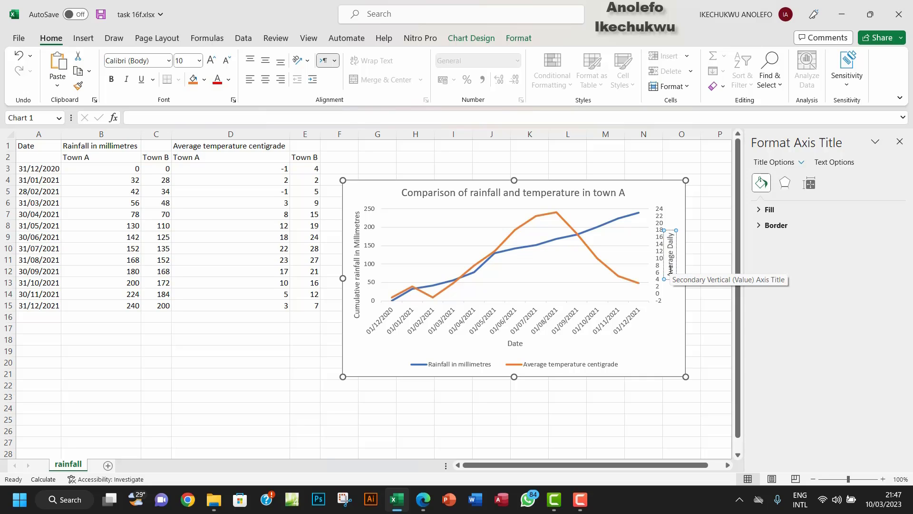
type(" Temperatu")
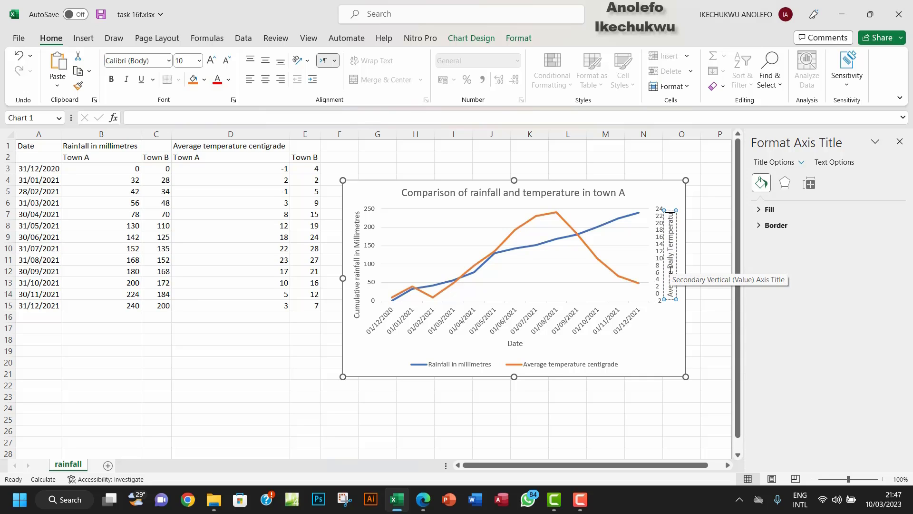
type("re")
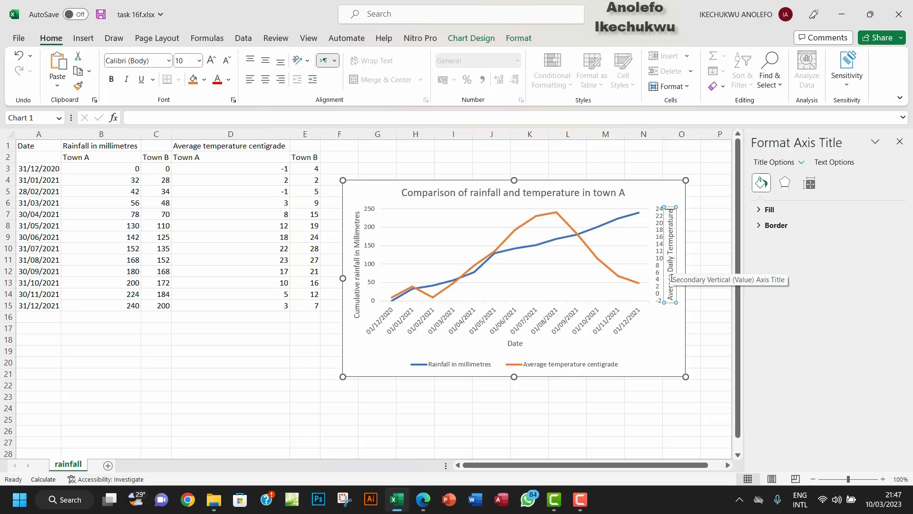
left_click(671, 244)
key("BackSpace")
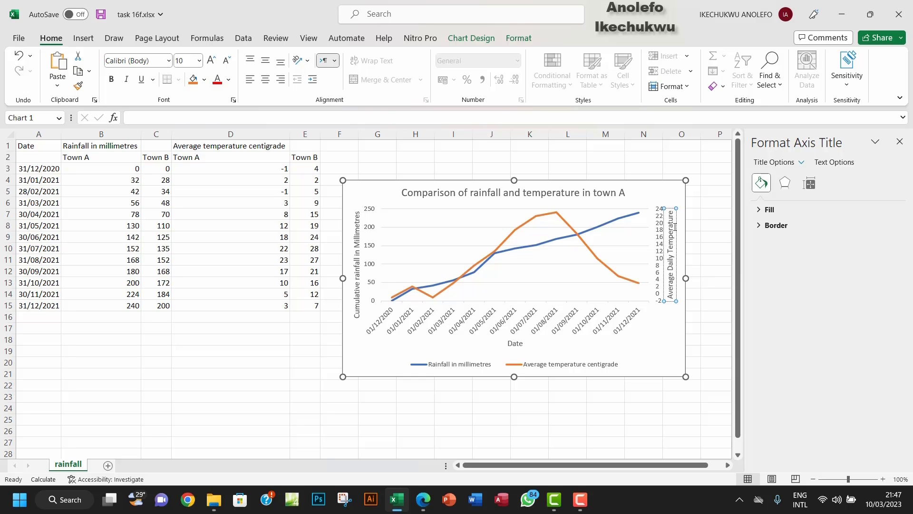
left_click(698, 321)
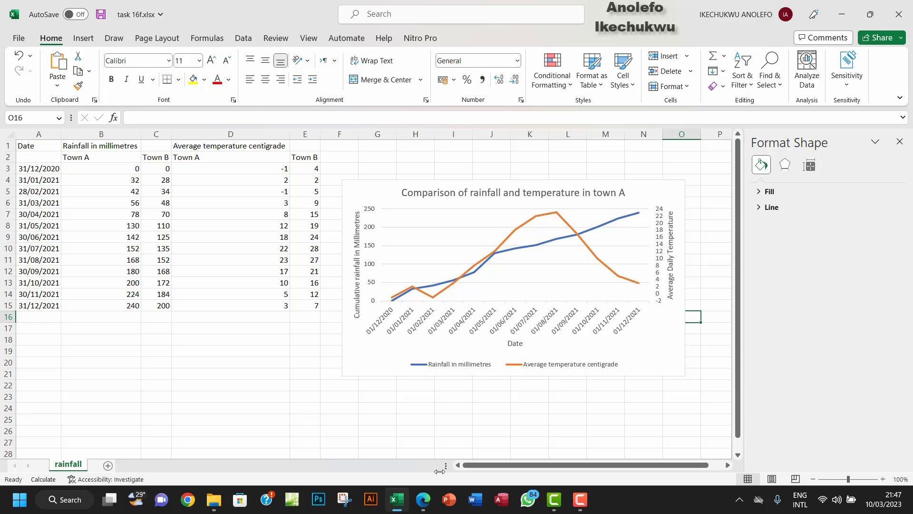
- Switch to the textbook PDF in Edge to check the Task 16f instructions against the chart
mouse_move(423, 499)
left_click(500, 444)
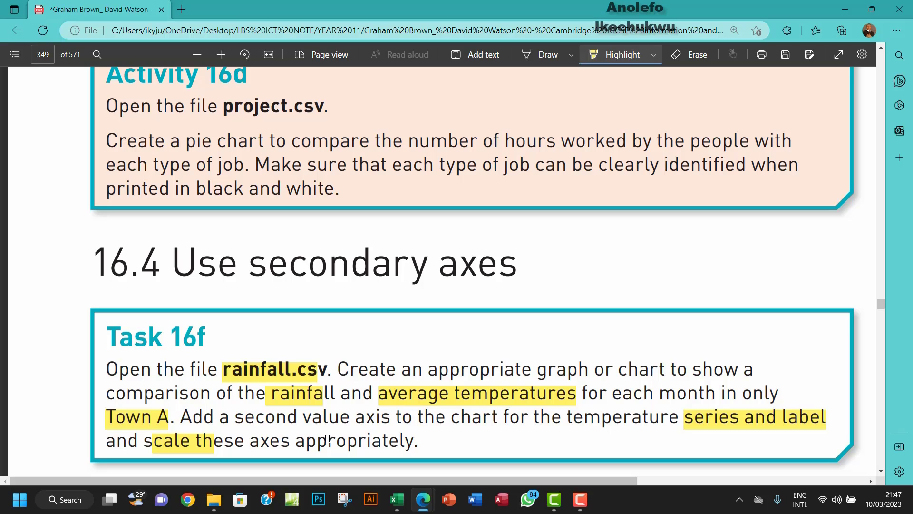
- Switch back to the Excel workbook task 16f.xlsx and save it
left_click(397, 499)
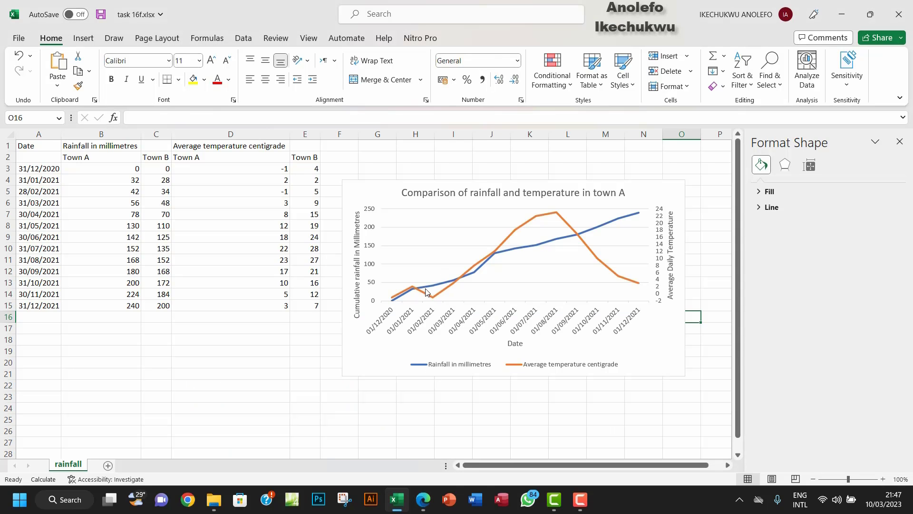
left_click(100, 15)
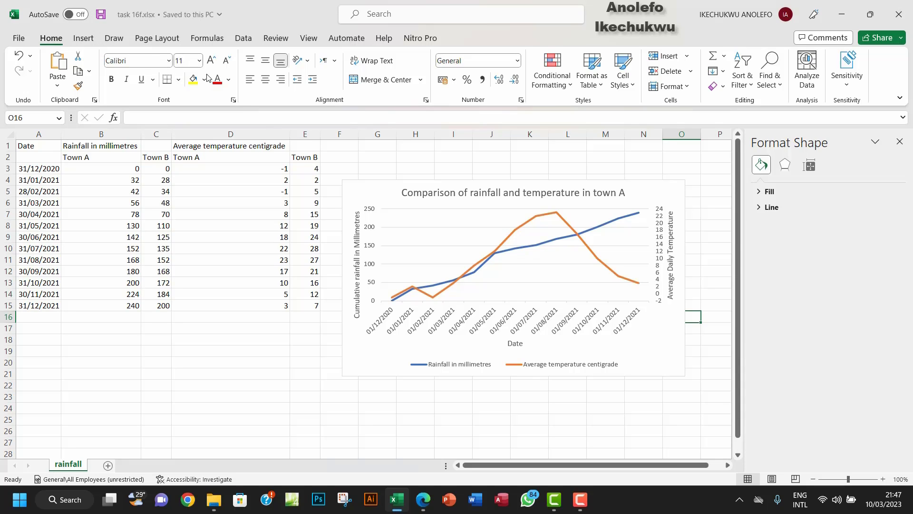
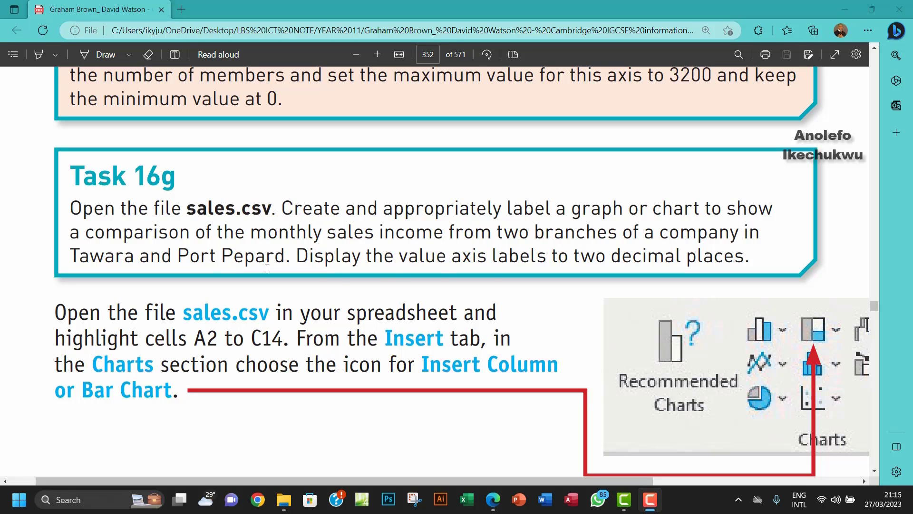
- Review the Task 16g instruction on value axis labels, switch to File Explorer and open sales.csv from the Chapter 16 folder
left_click_drag(70, 257, 748, 267)
left_click(327, 251)
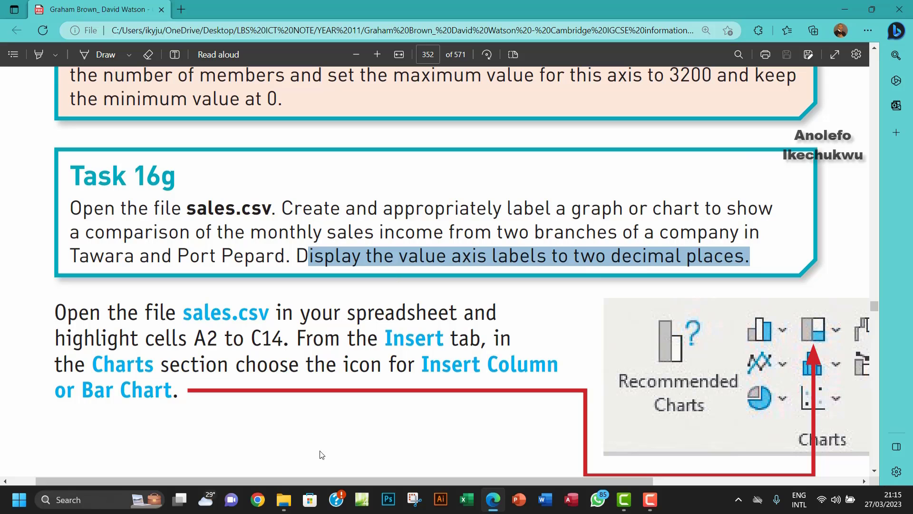
left_click(284, 499)
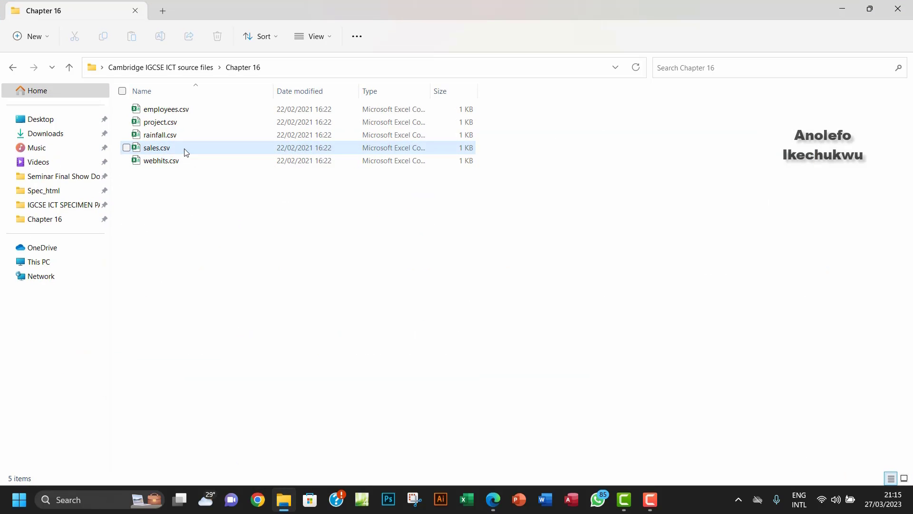
double_click(185, 150)
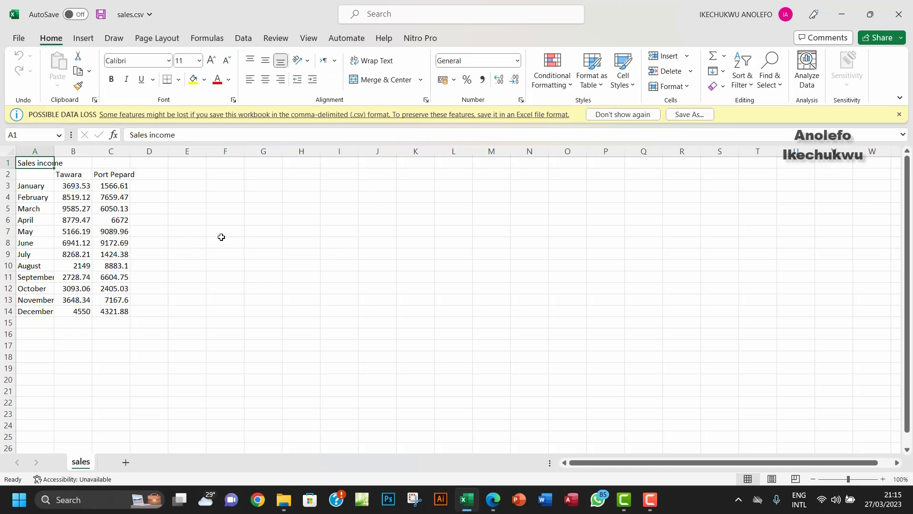
- Insert a clustered column chart from A2:C14 and enlarge it to span about columns E to Q, rows 2 to 20
left_click_drag(21, 176, 120, 312)
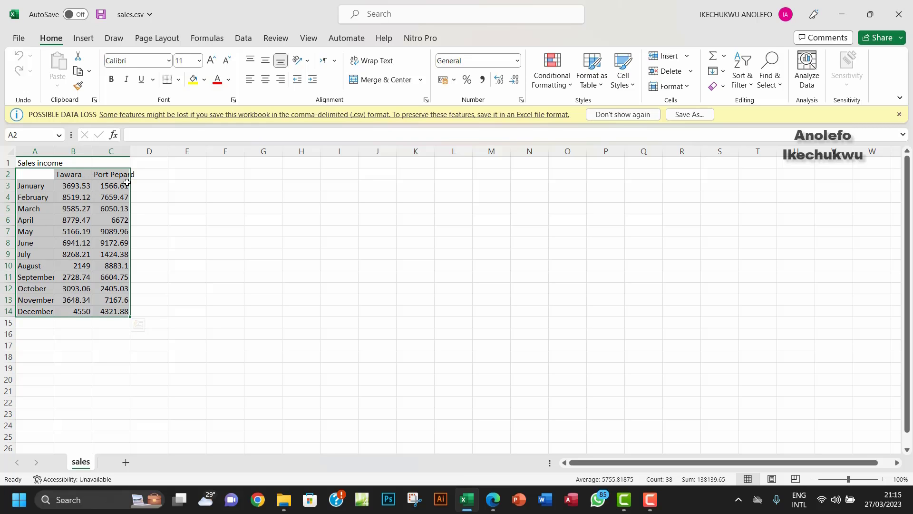
left_click(83, 39)
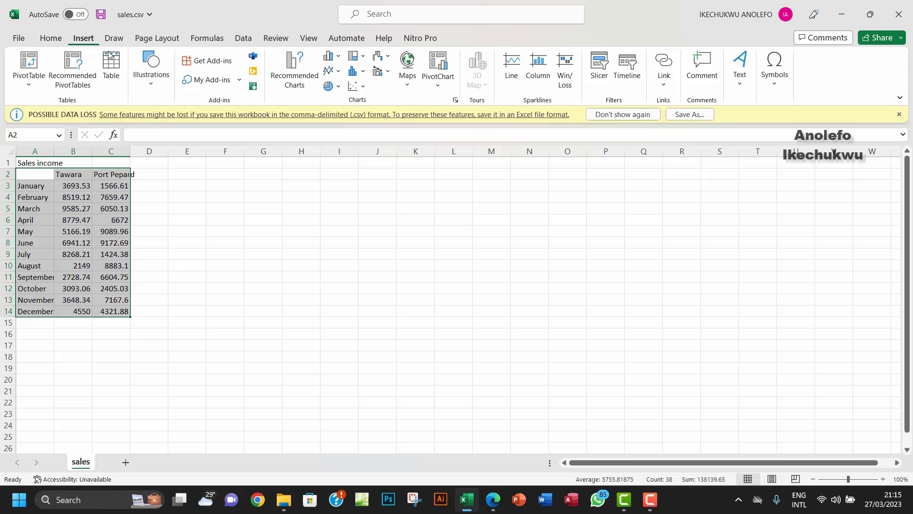
left_click(341, 61)
left_click(337, 98)
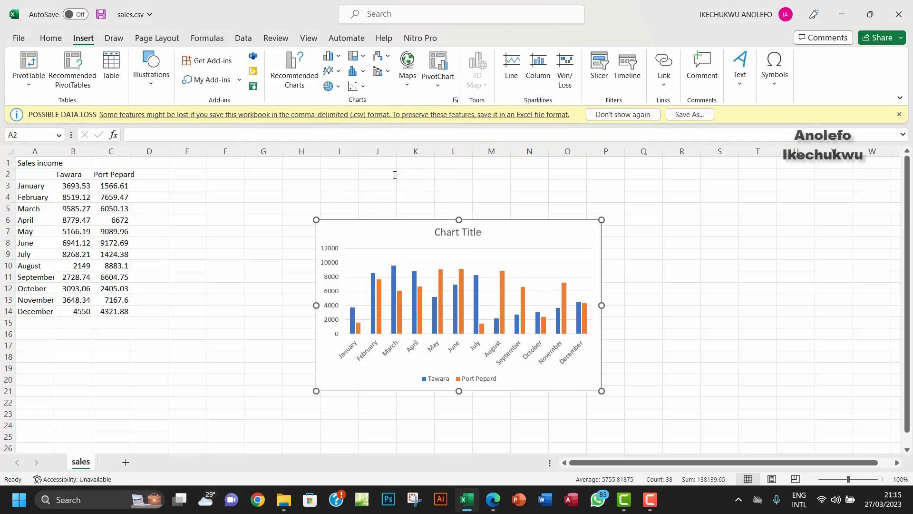
left_click_drag(314, 220, 178, 172)
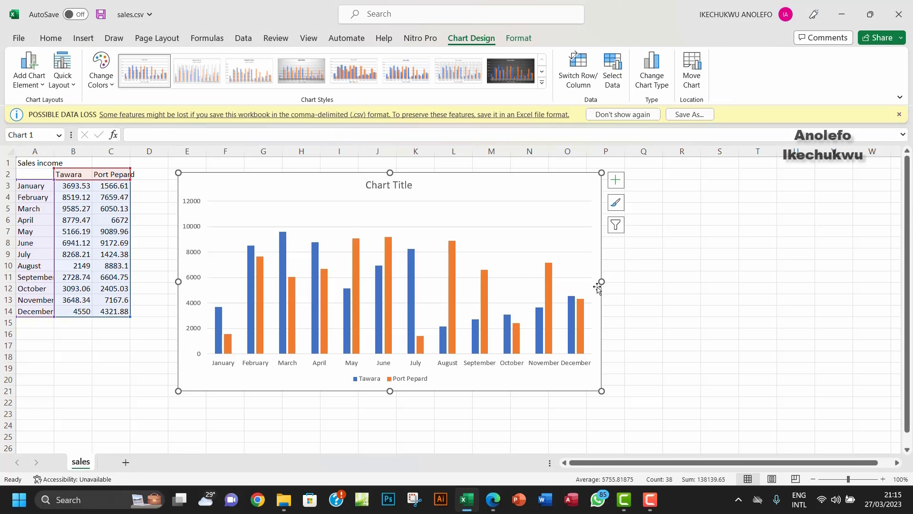
left_click_drag(602, 282, 677, 280)
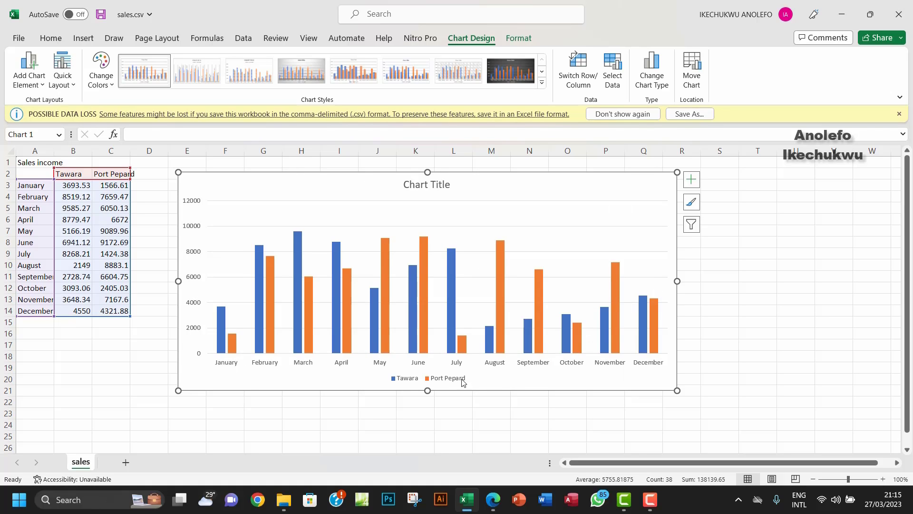
left_click(428, 378)
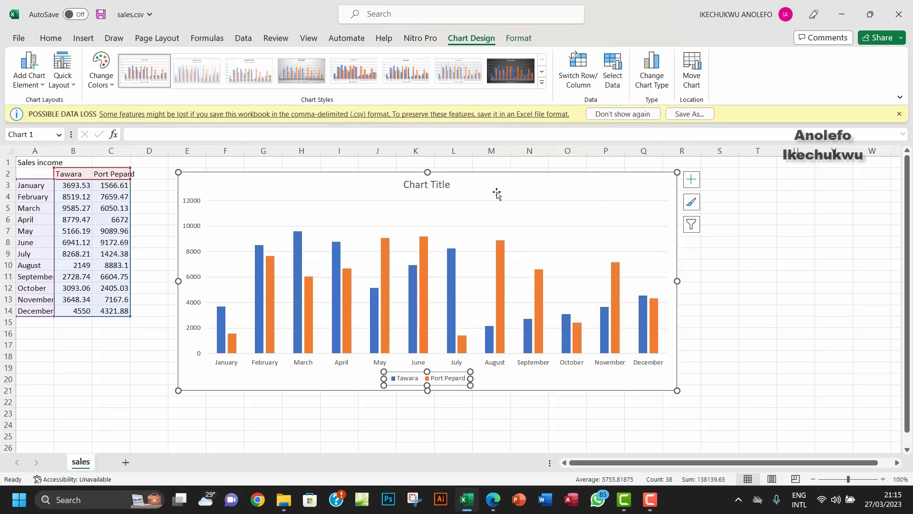
- Replace the chart title text with "Income in Tawara & Port Pepard"
left_click(449, 186)
left_click_drag(449, 186, 408, 189)
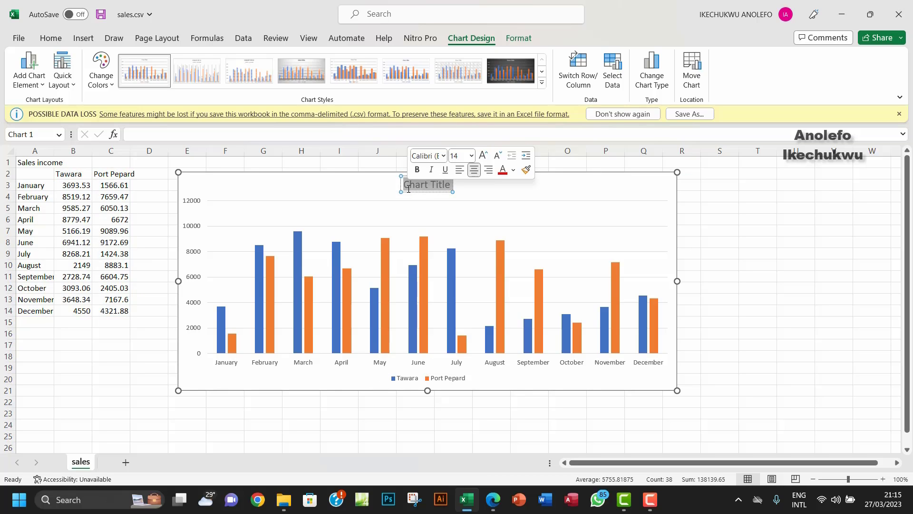
key("BackSpace")
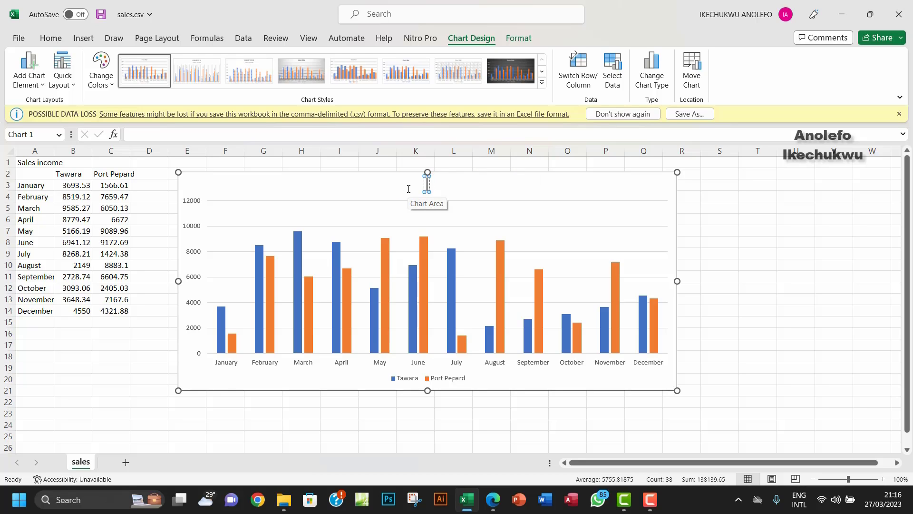
type("Inco")
type("ome")
key("BackSpace")
key("BackSpace")
key("BackSpace")
key("BackSpace")
type("ome for")
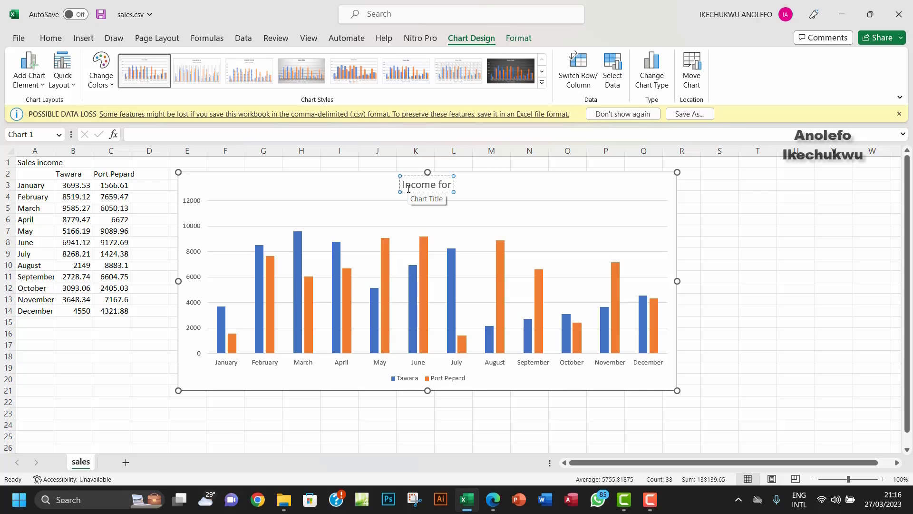
type(" T")
key("BackSpace")
key("BackSpace")
key("BackSpace")
key("BackSpace")
key("BackSpace")
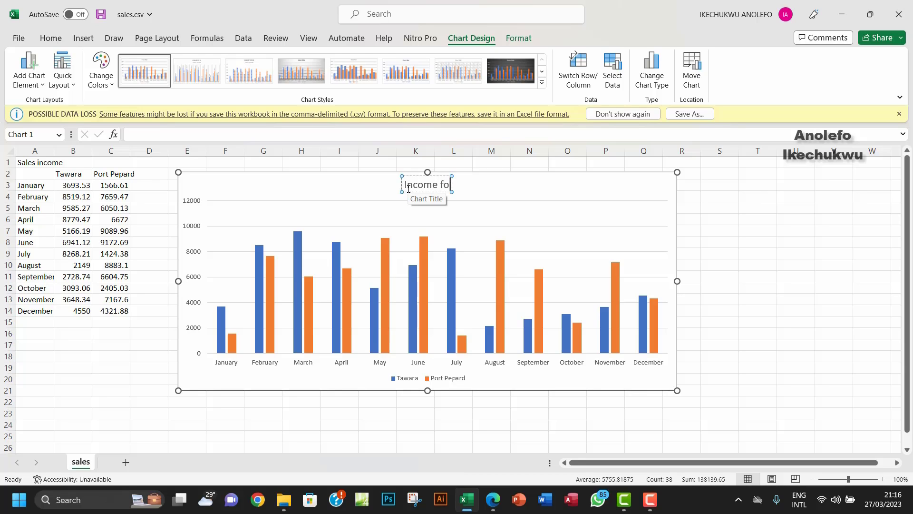
type("in Tawa")
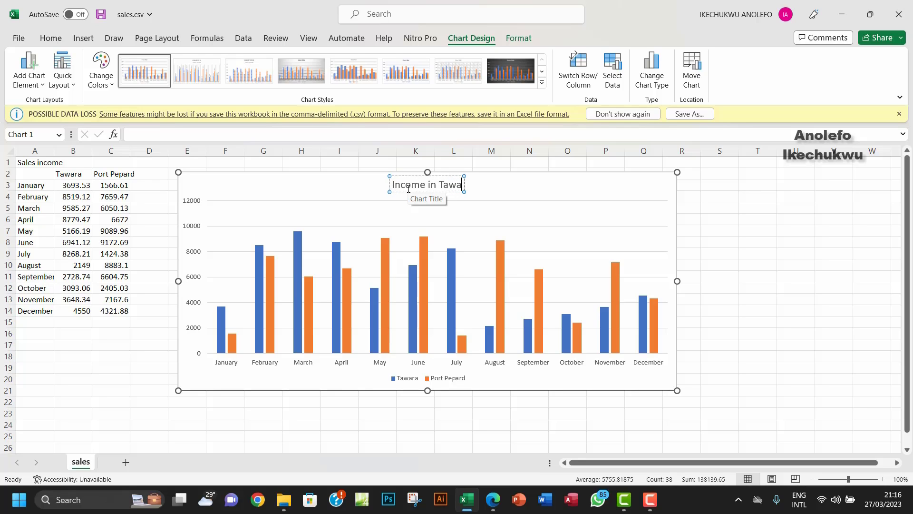
type("ra")
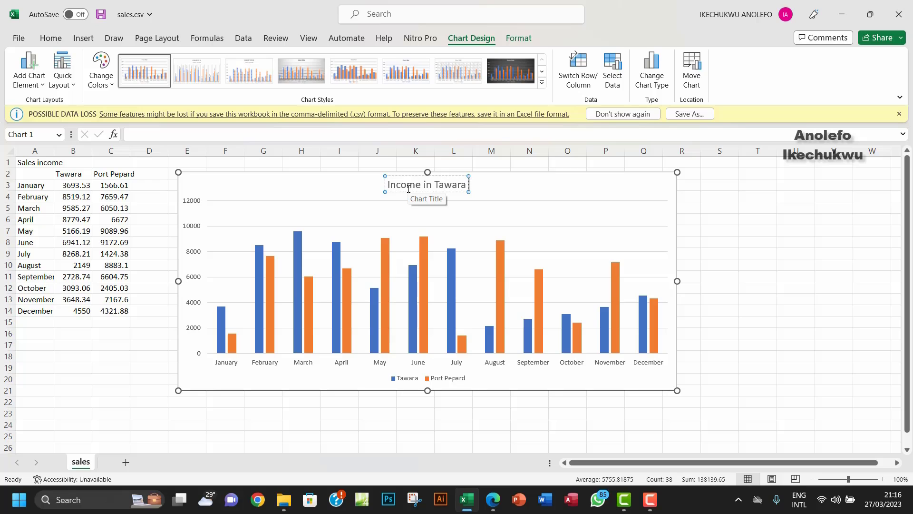
type(" &")
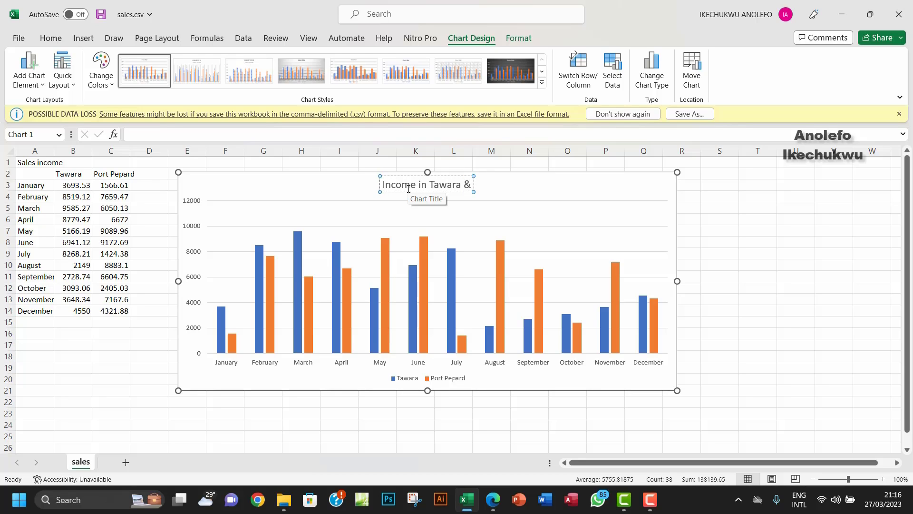
type(" Port Pepard")
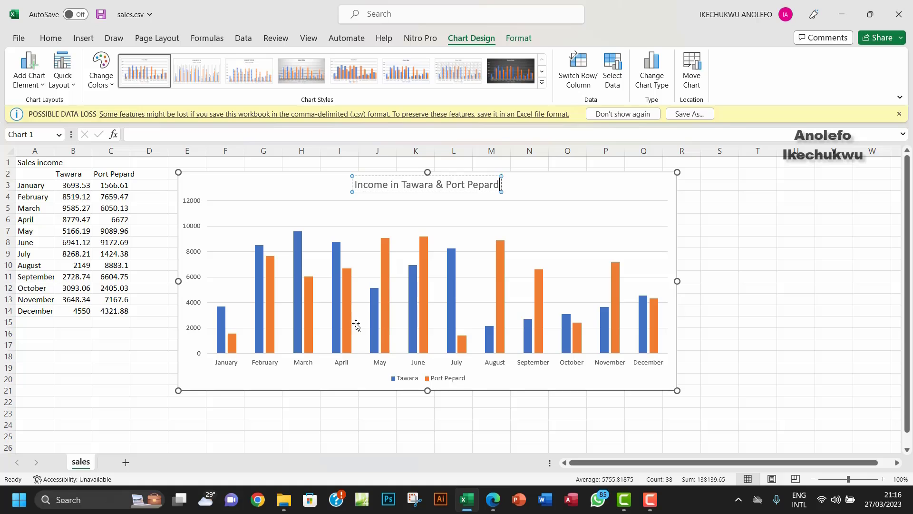
left_click(543, 203)
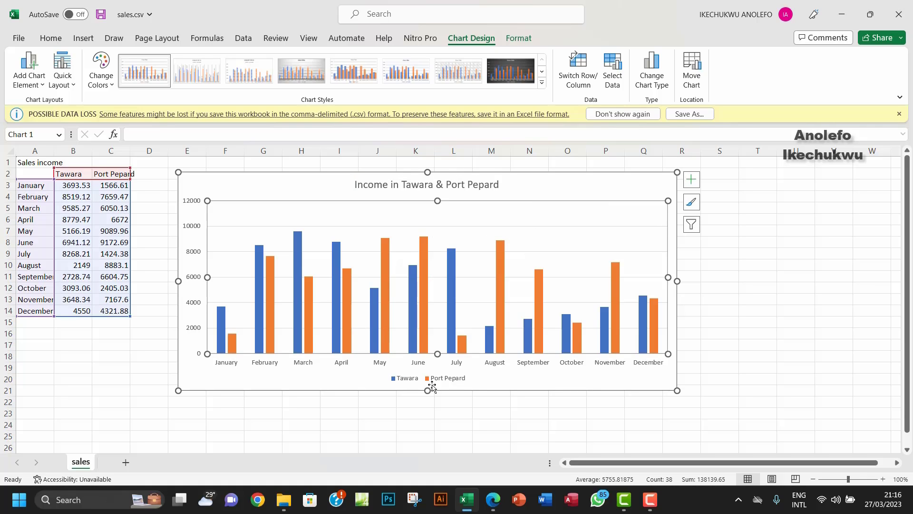
- Add axis titles to the chart and set the vertical axis title to "Sales Income"
left_click(694, 183)
left_click(717, 206)
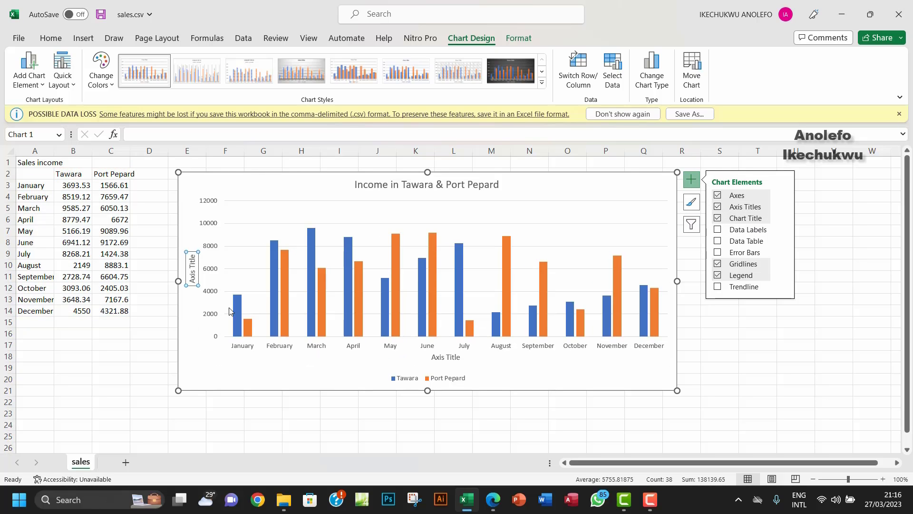
left_click(192, 273)
left_click_drag(192, 284, 193, 260)
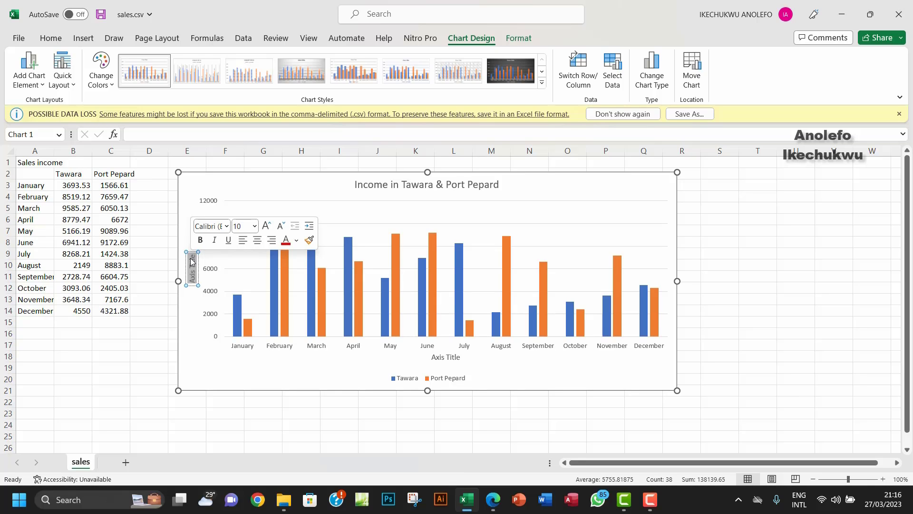
key("BackSpace")
type("Sa")
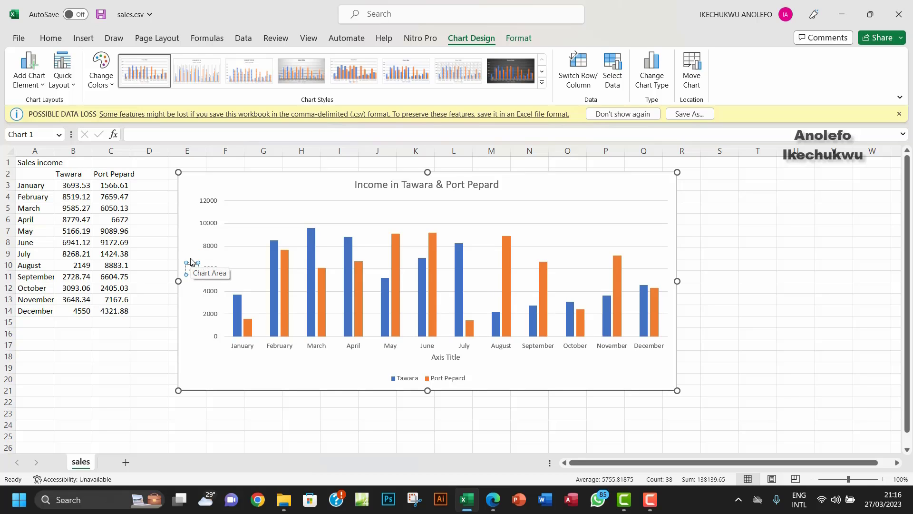
type("le")
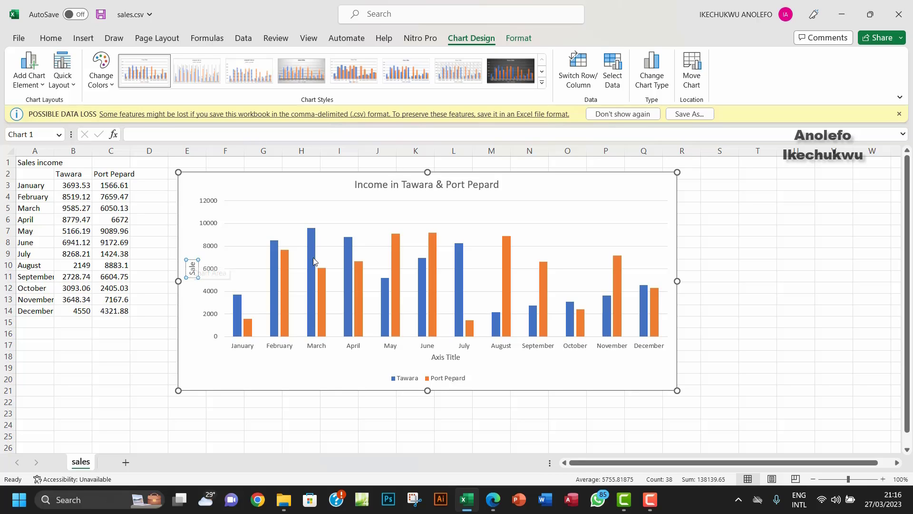
type("s Income")
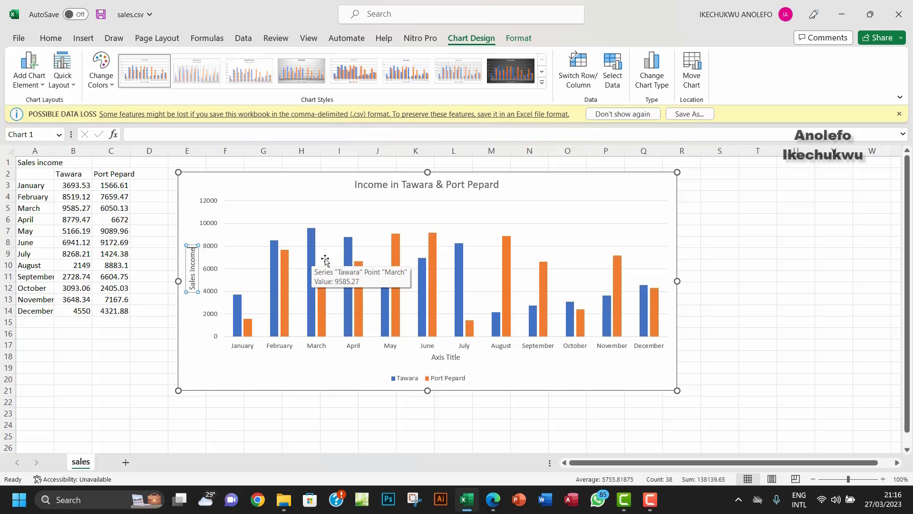
- Replace the horizontal axis title text with "Month" and deselect the chart
left_click(446, 358)
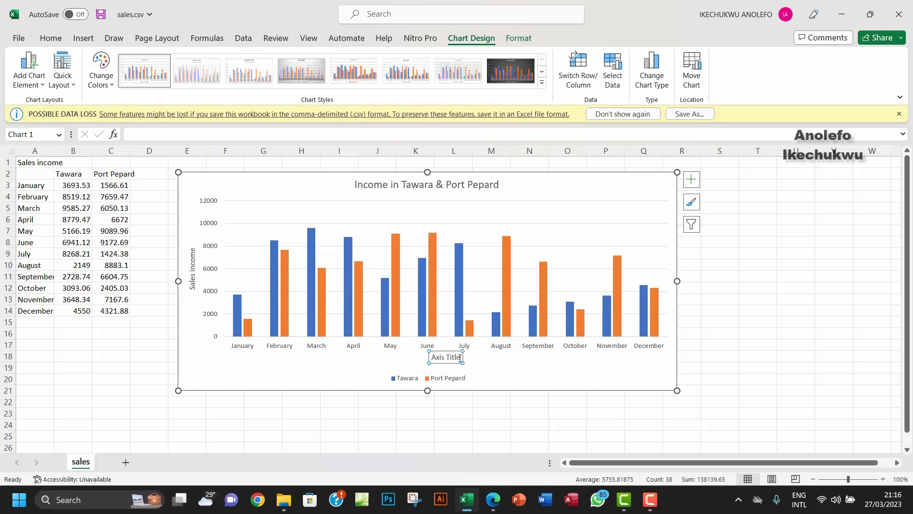
left_click_drag(461, 358, 451, 357)
double_click(442, 357)
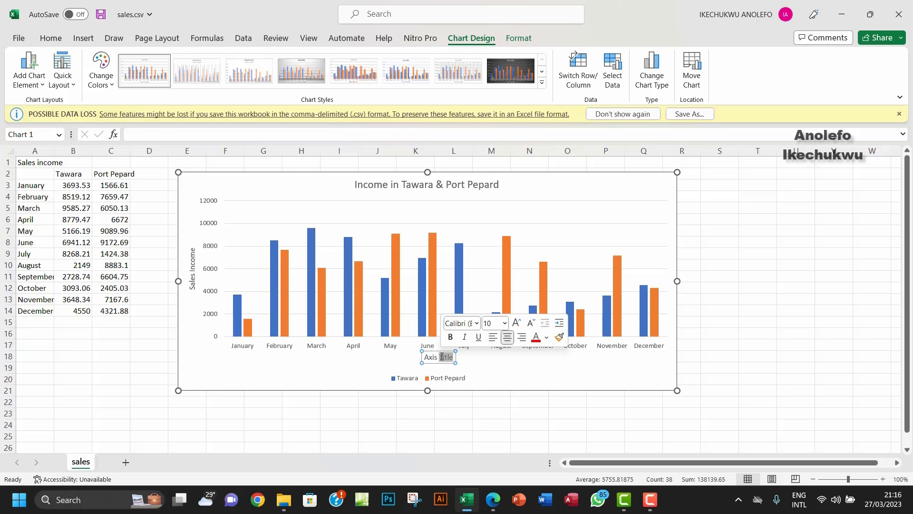
double_click(437, 357)
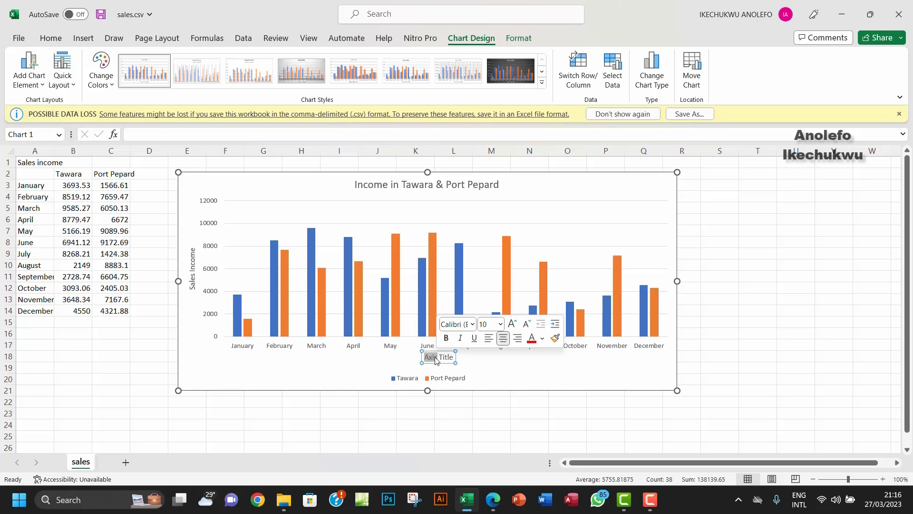
key("Delete")
key("Delete")
key("Delete")
key("Delete")
key("Delete")
key("Delete")
key("Delete")
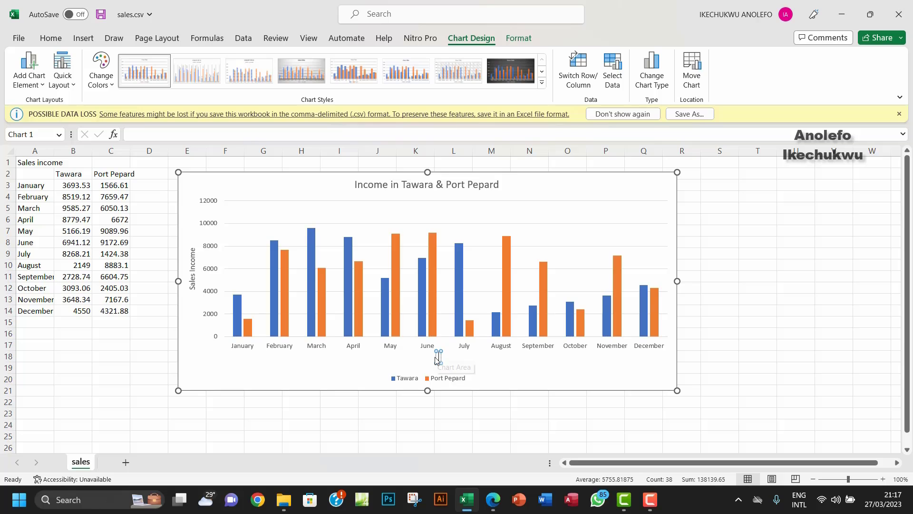
type("Month")
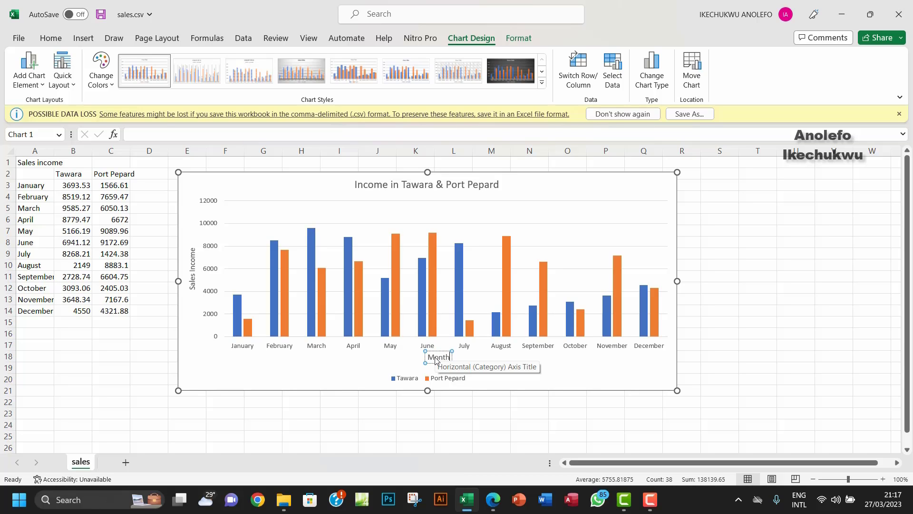
left_click(723, 280)
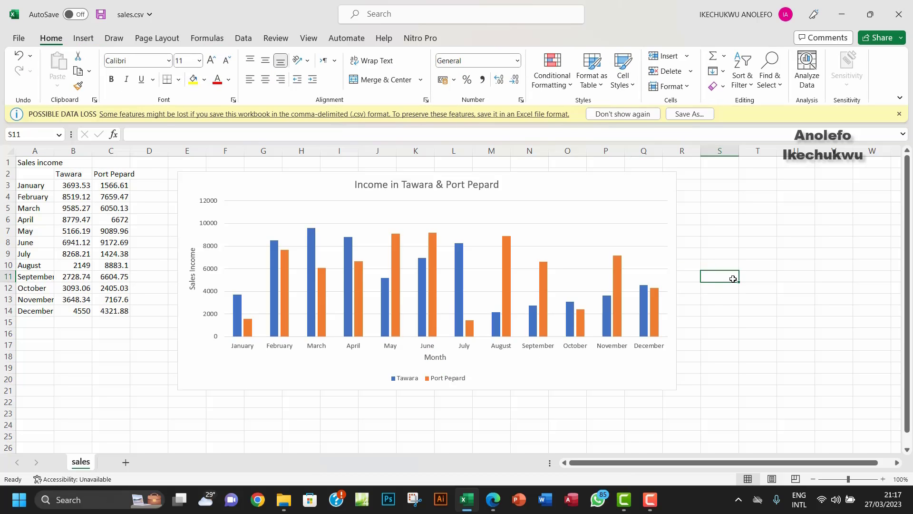
- Insert "Sales" at the start of the chart title to read "Sales Income in Tawara & Port Pepard"
left_click(355, 187)
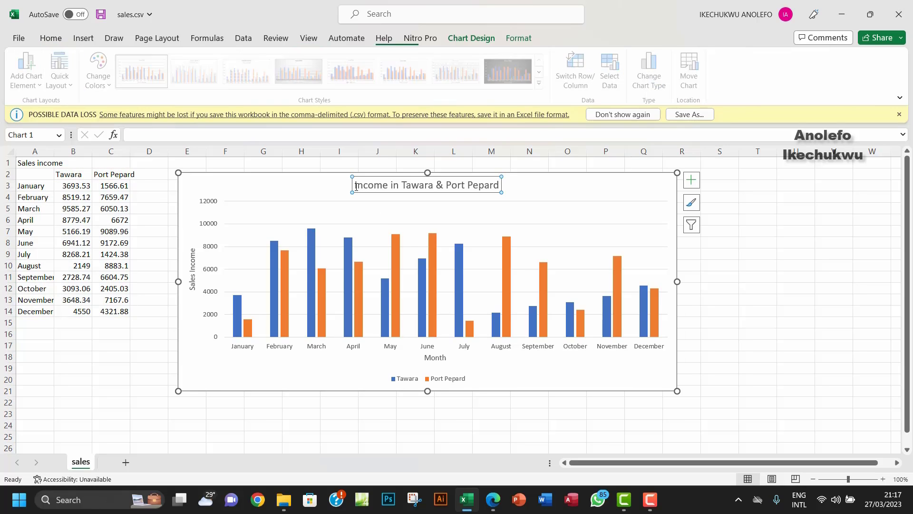
left_click(356, 186)
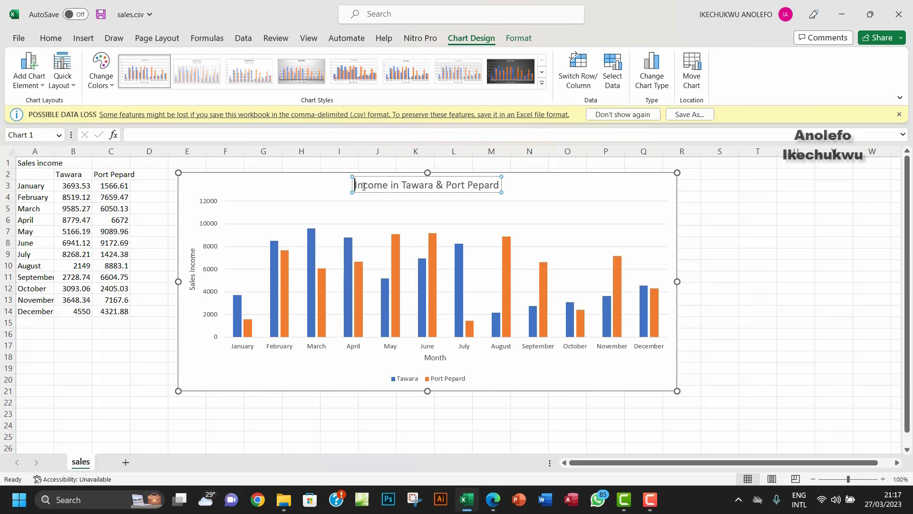
type("sal")
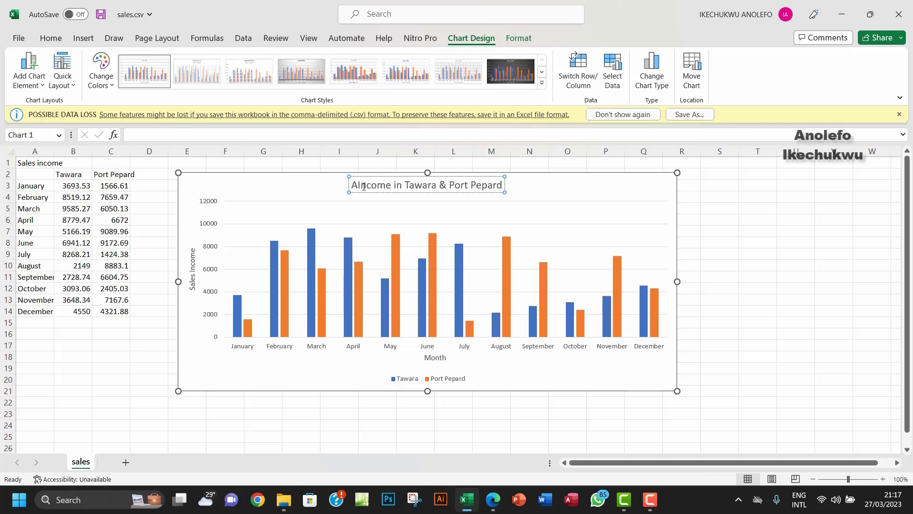
key("BackSpace")
key("BackSpace")
key("BackSpace")
type("Sal")
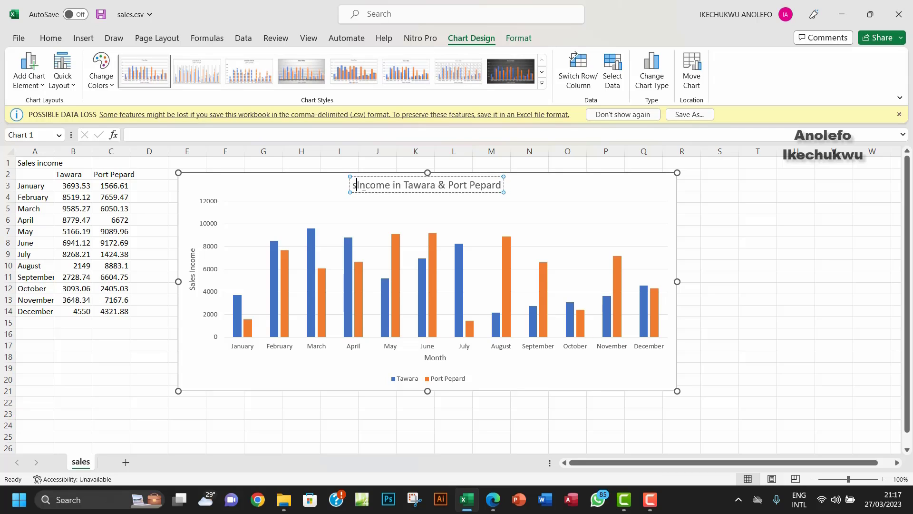
type("es")
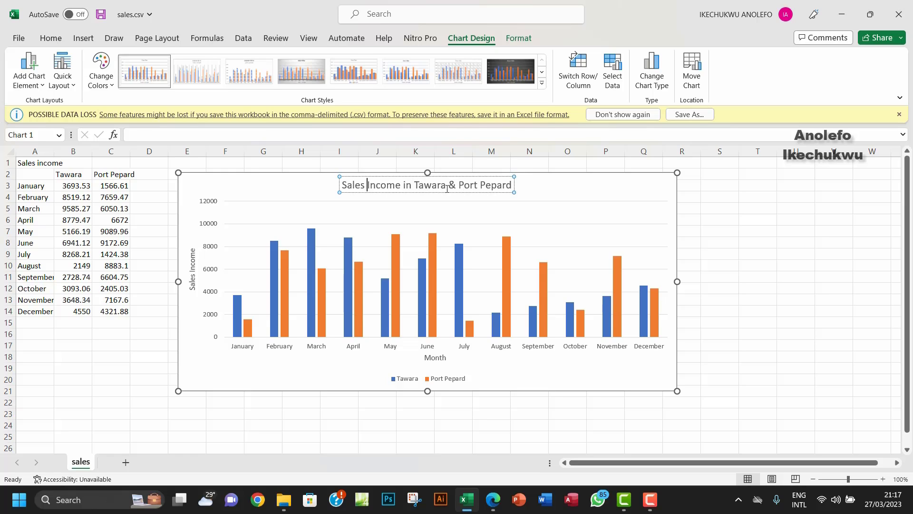
left_click(708, 276)
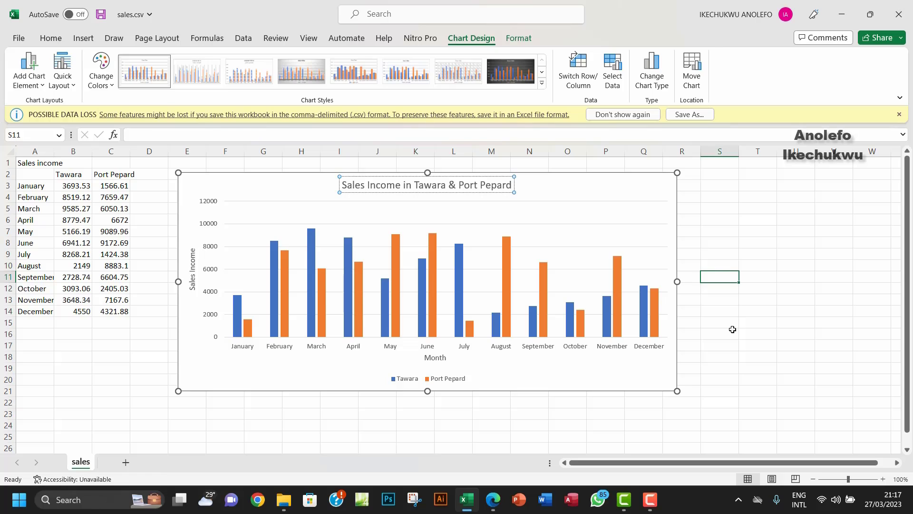
left_click(212, 229)
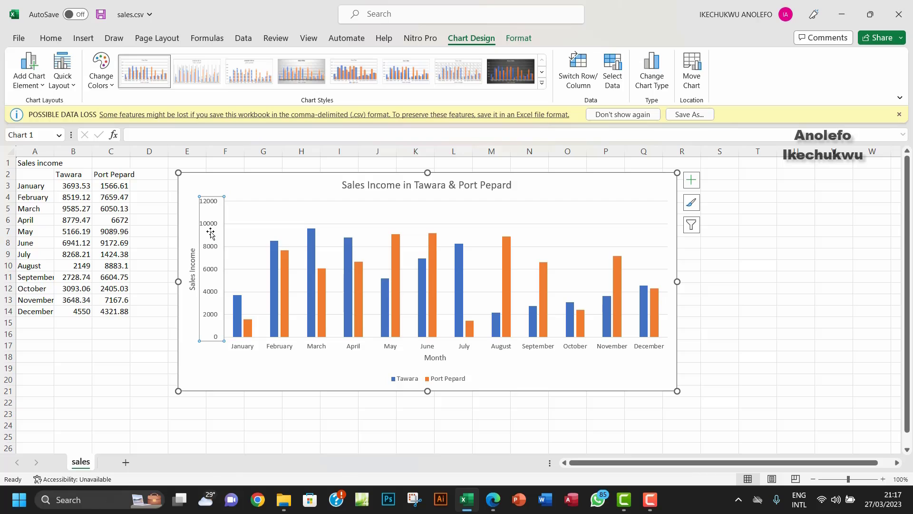
right_click(210, 232)
key("Escape")
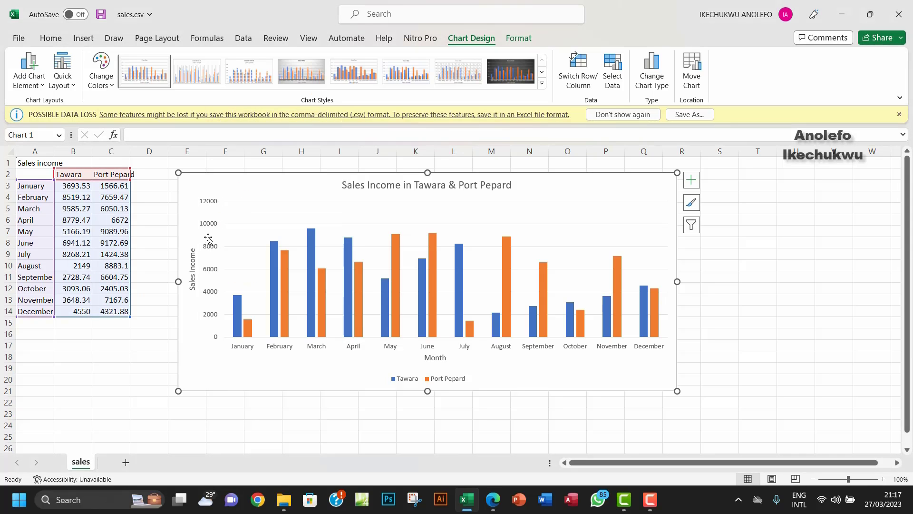
- Format the chart's vertical axis labels with the Number category, using 2 decimal places and the 1000 separator, and deselect the chart
left_click(212, 231)
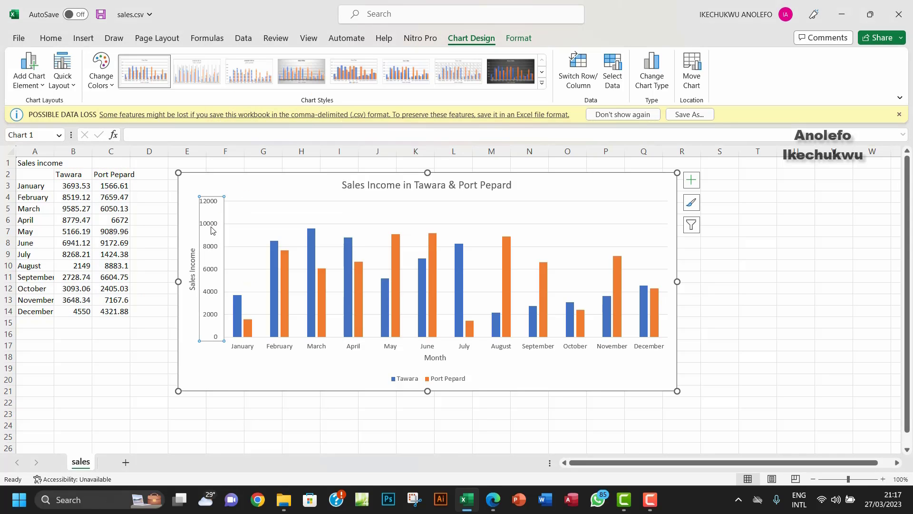
right_click(212, 230)
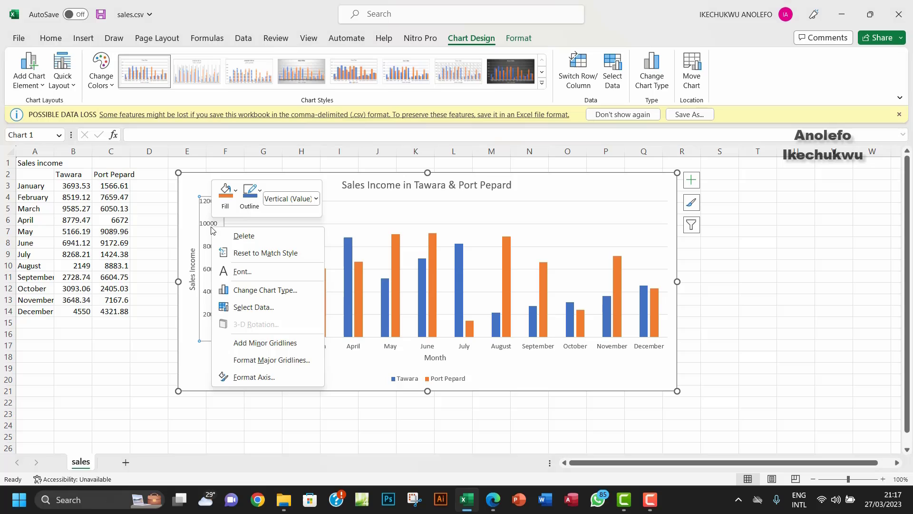
left_click(248, 378)
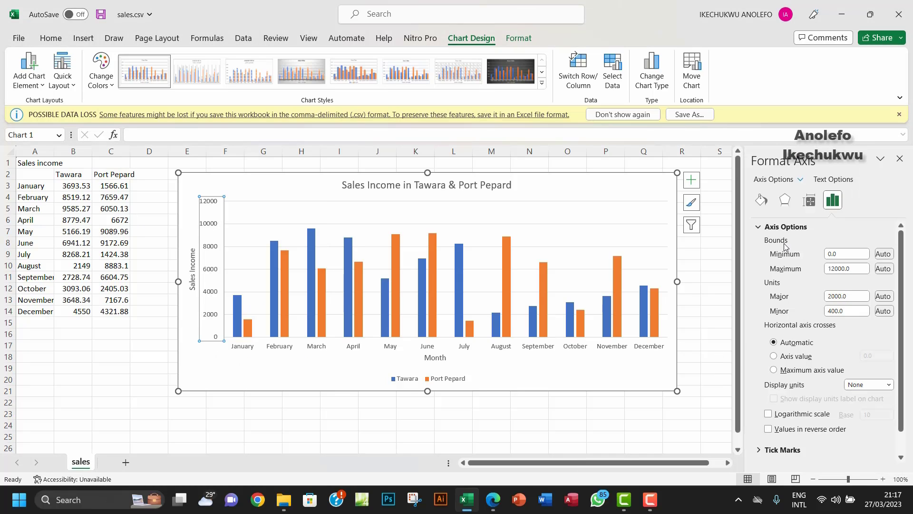
left_click(760, 229)
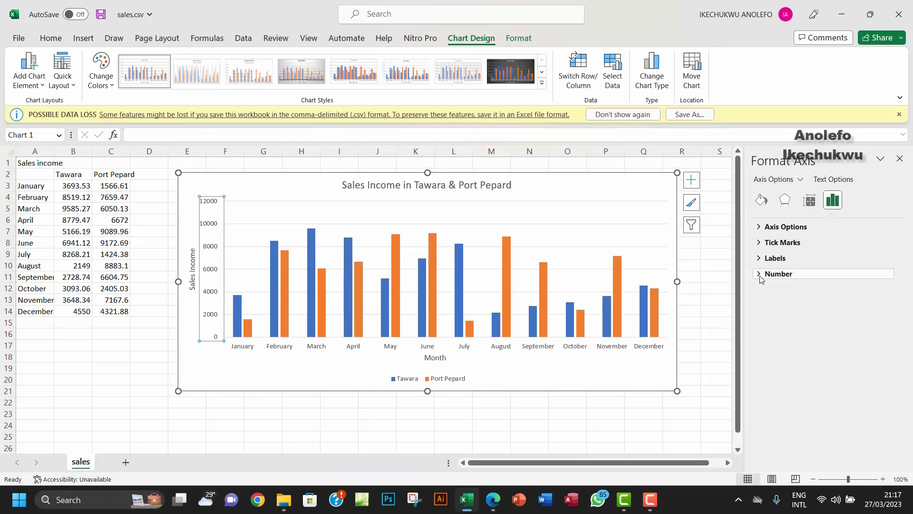
left_click(760, 276)
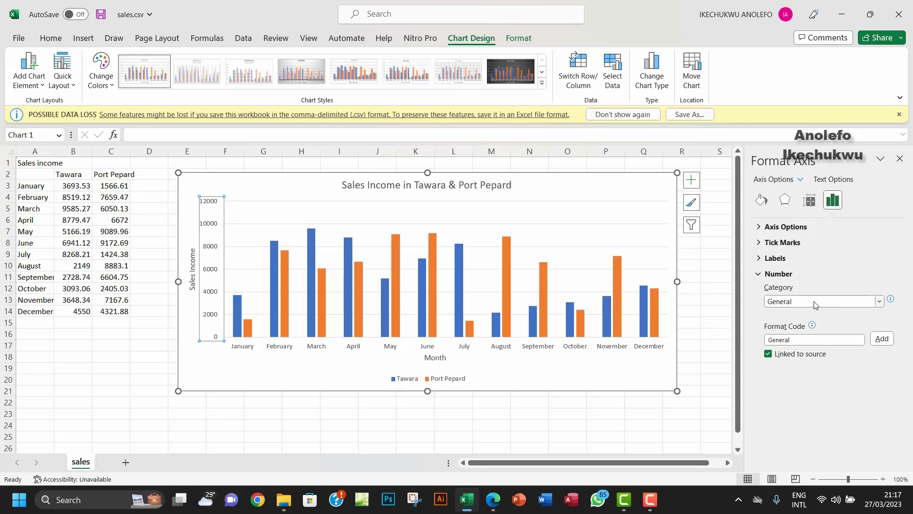
left_click(879, 301)
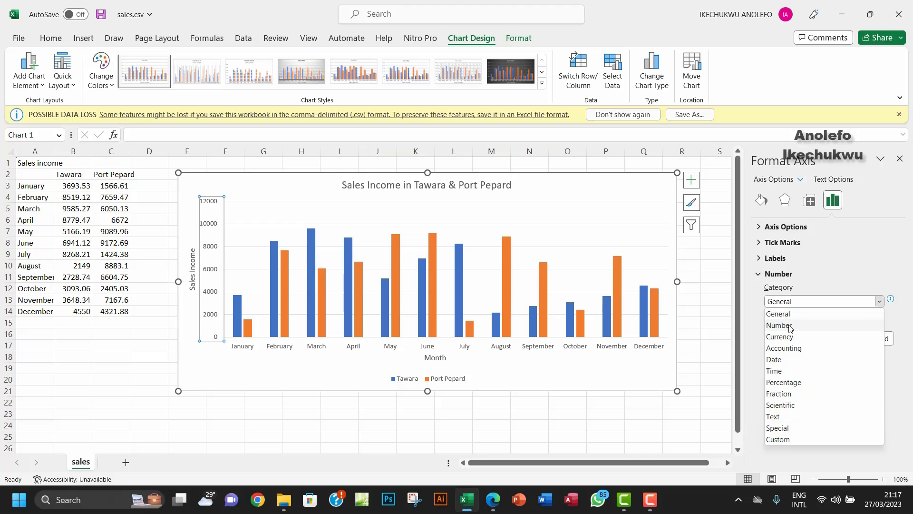
left_click(789, 322)
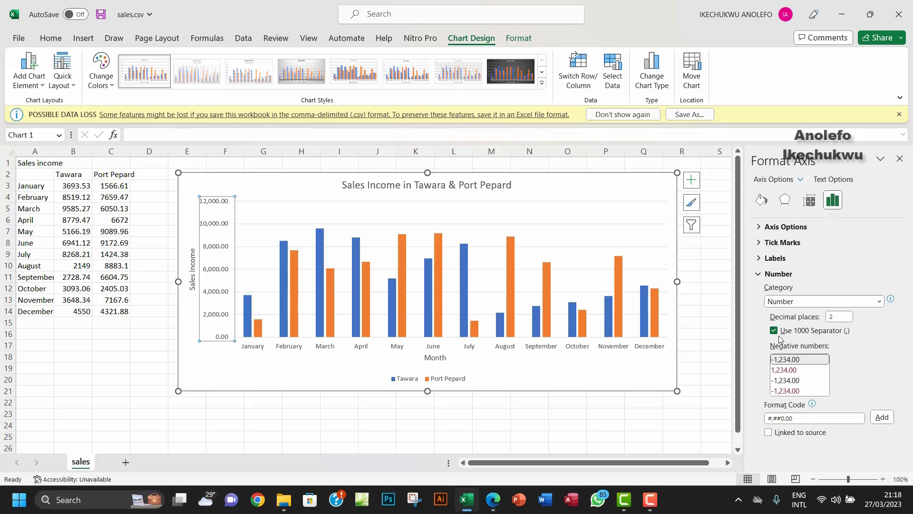
left_click(899, 158)
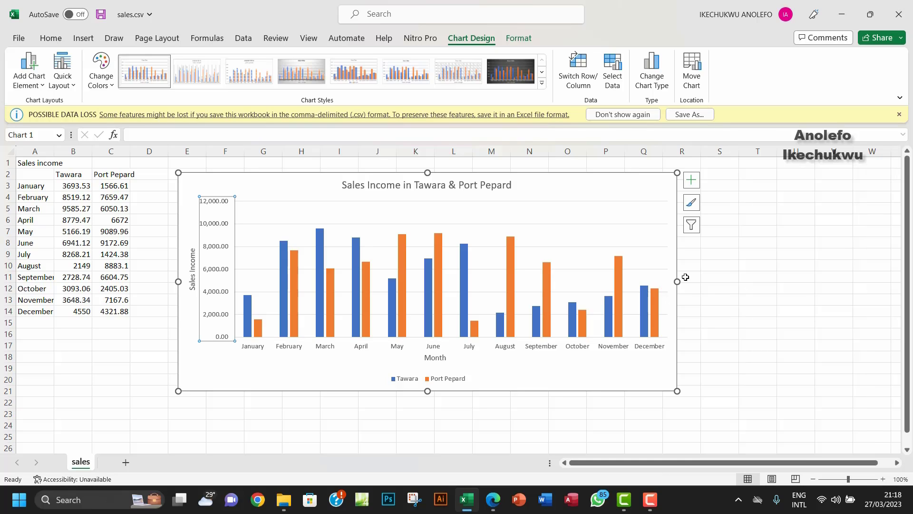
left_click(163, 219)
- Dismiss the data loss notice and start saving a copy in the Desktop folder YouTube Files > Chapter 16 Videos
mouse_move(355, 312)
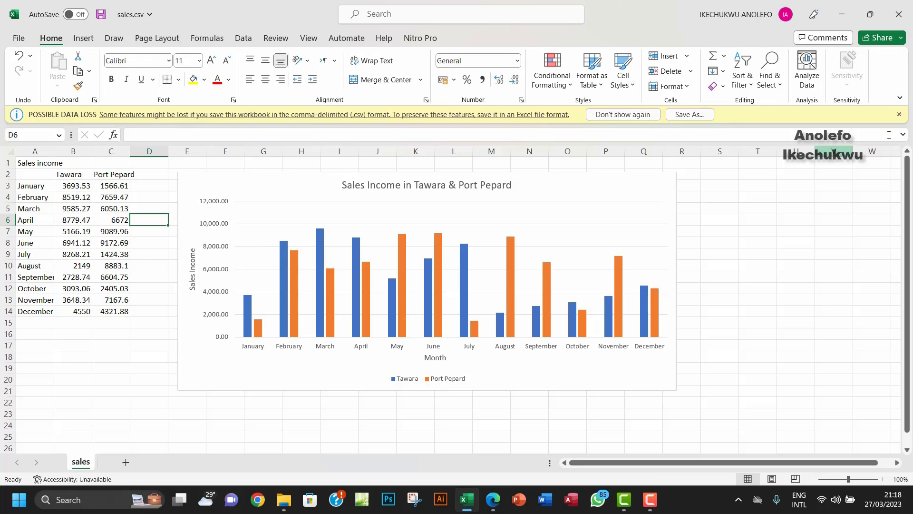
left_click(899, 114)
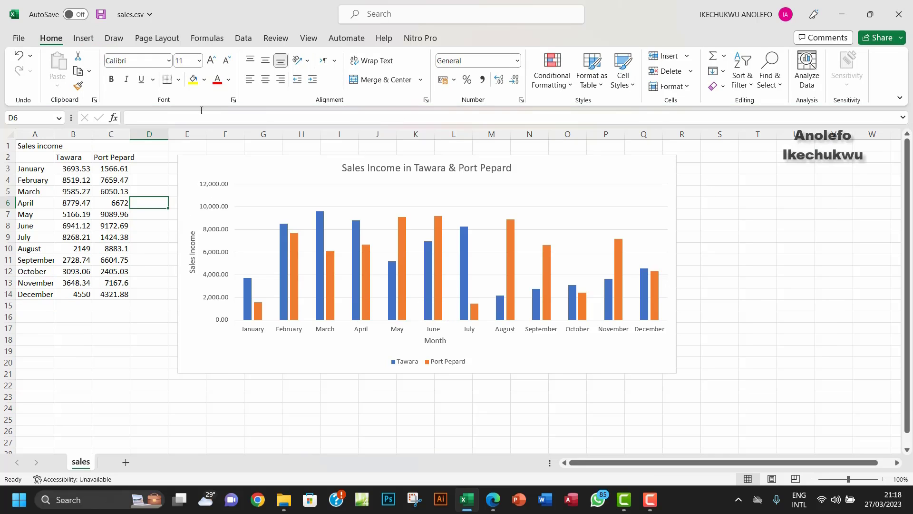
left_click(19, 38)
left_click(47, 198)
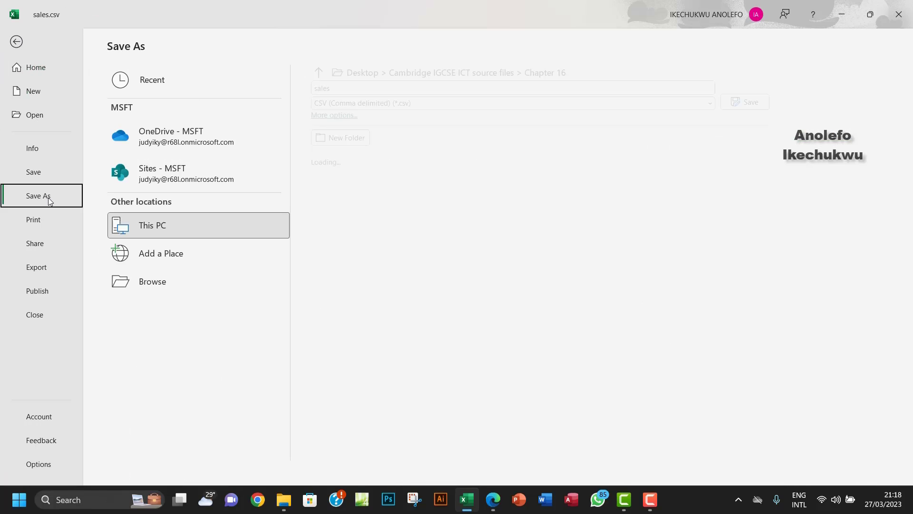
left_click(173, 284)
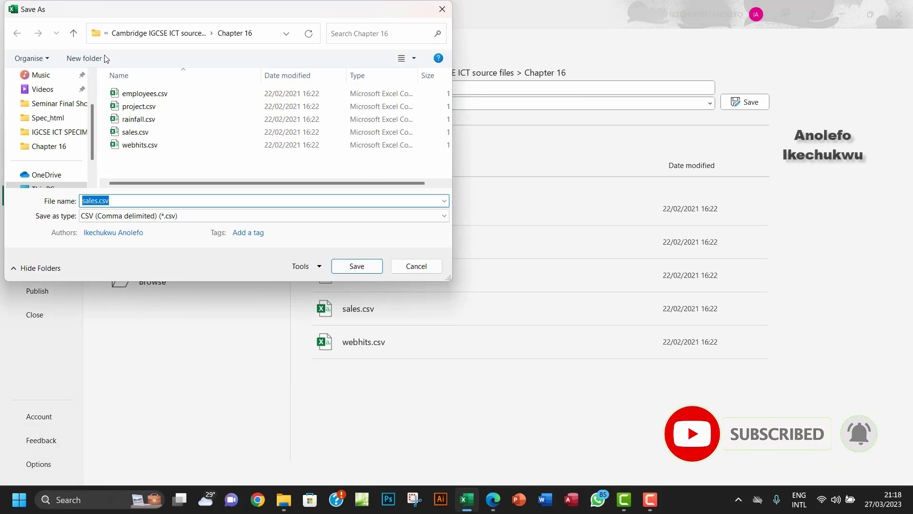
left_click(74, 33)
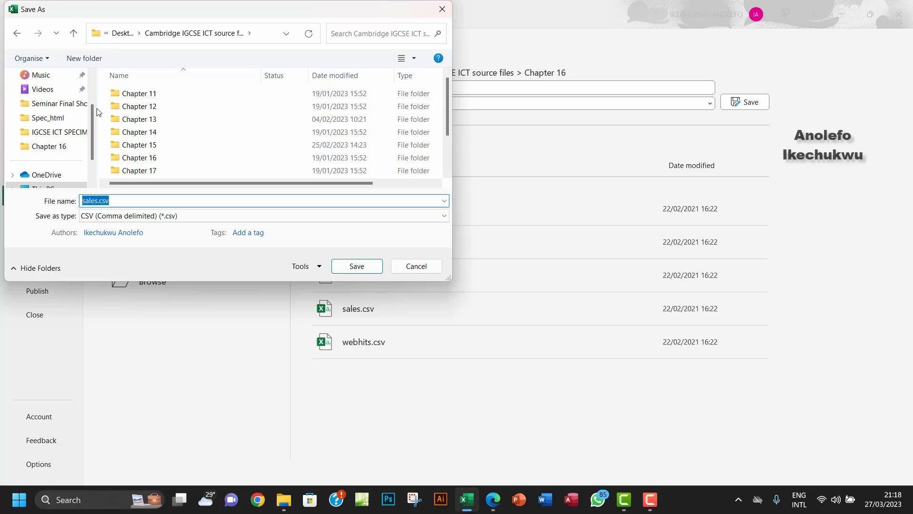
scroll(52, 109, "up", 3)
left_click(45, 103)
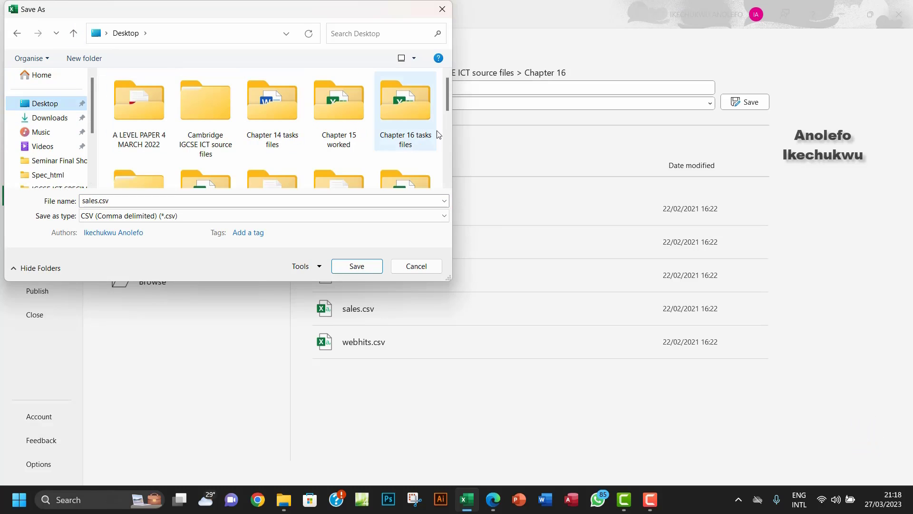
left_click_drag(447, 105, 445, 174)
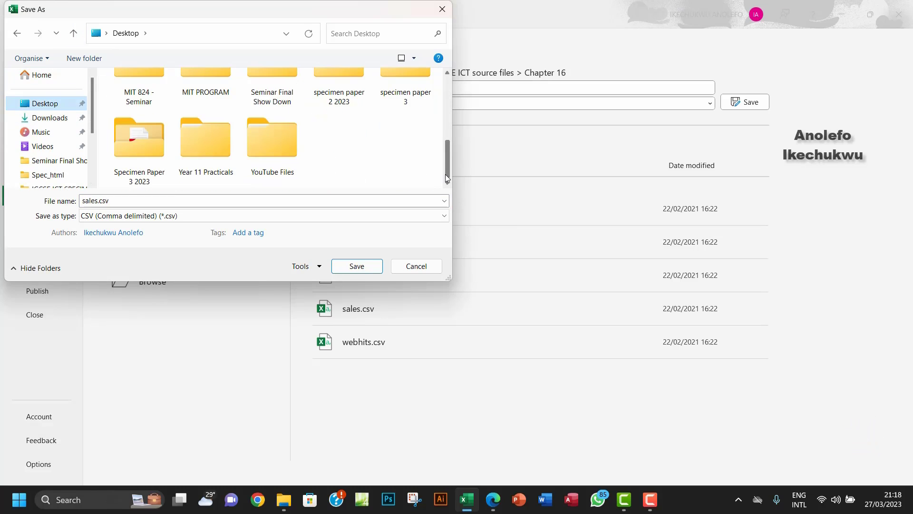
double_click(253, 138)
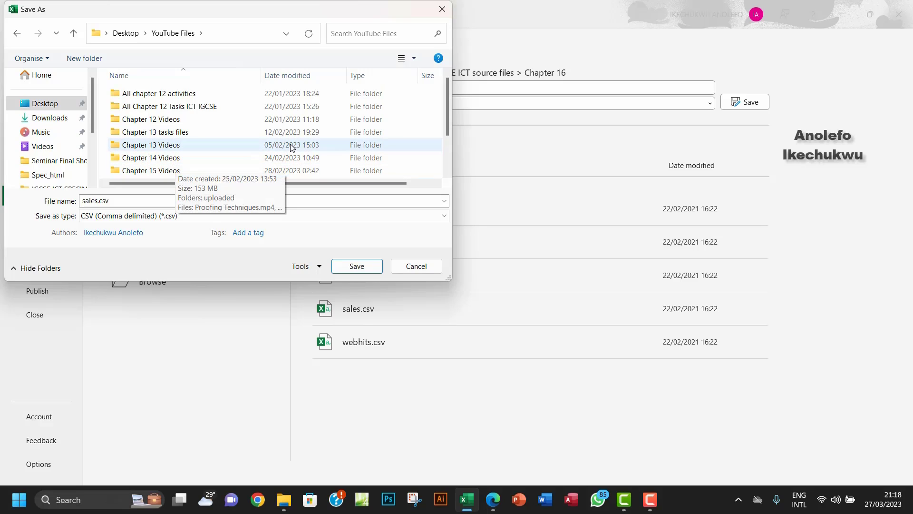
scroll(291, 146, "down", 2)
double_click(173, 148)
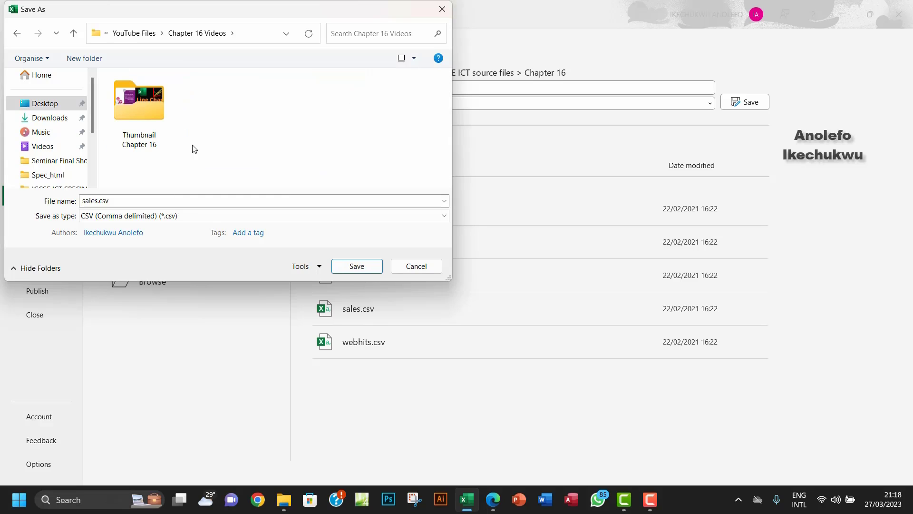
- Save the copy as an Excel Workbook (*.xlsx) named "Task 16g"
left_click(141, 216)
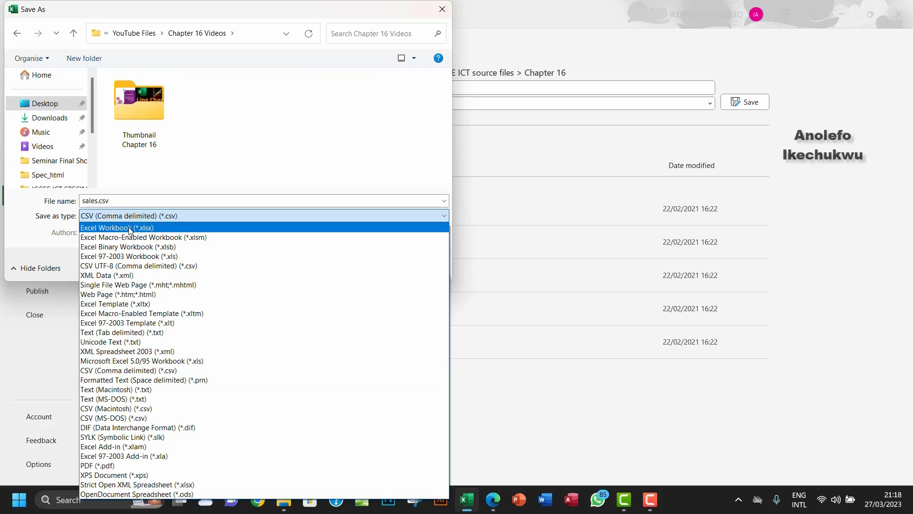
left_click(128, 228)
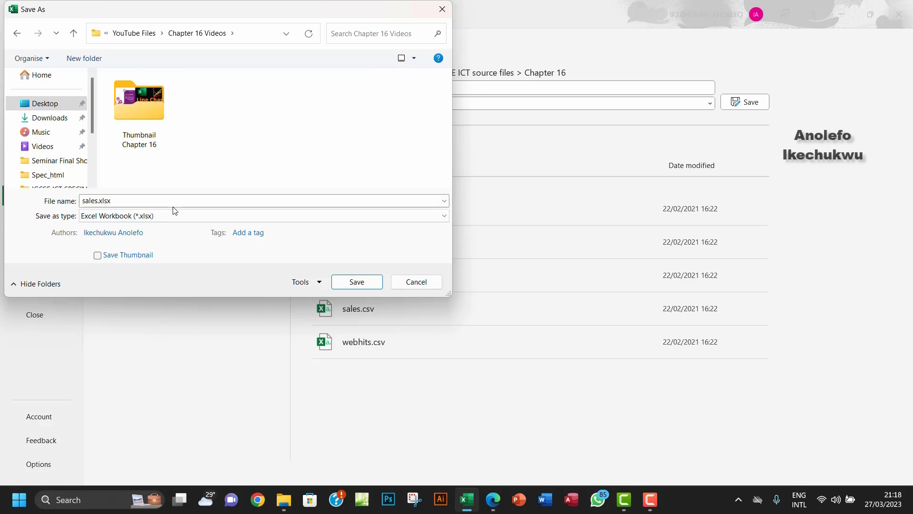
left_click(140, 202)
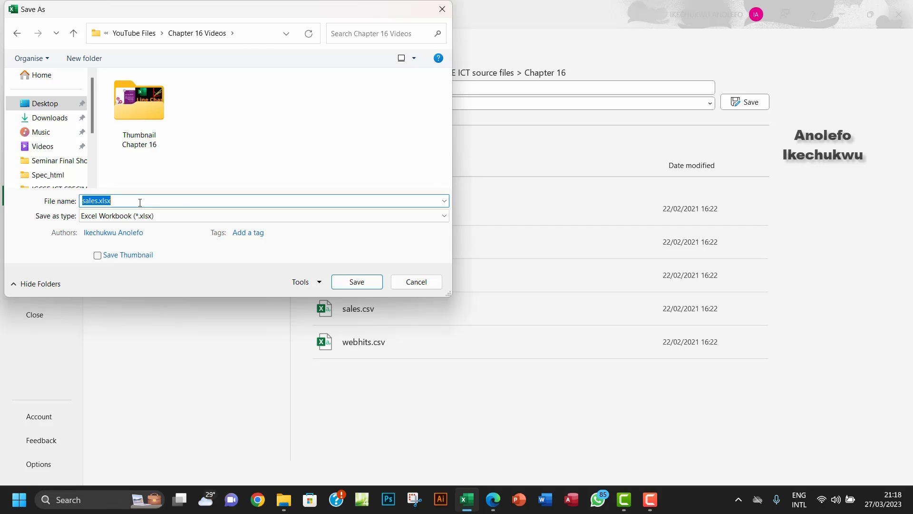
type("1")
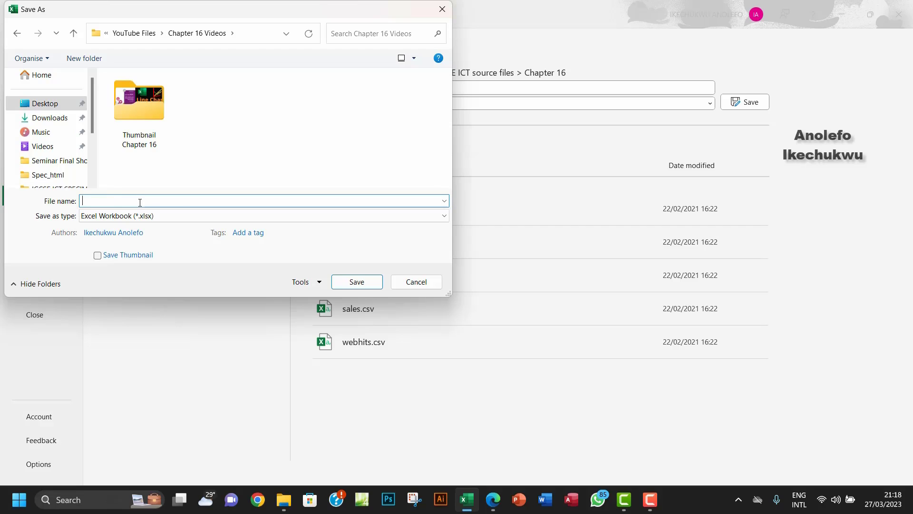
type("Task")
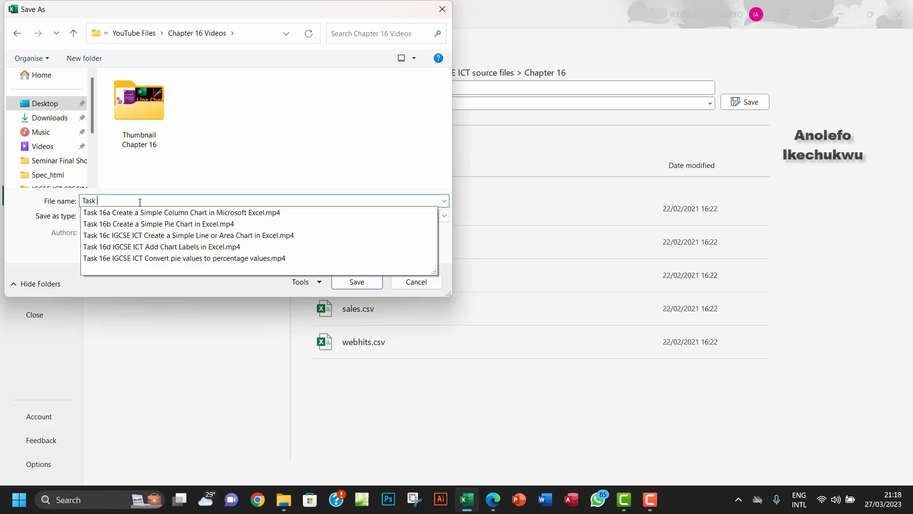
type(" 16g")
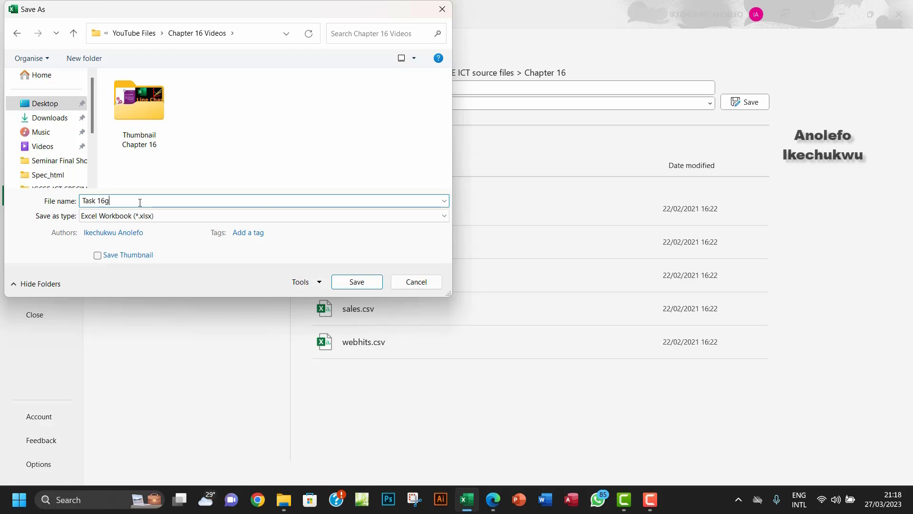
left_click(353, 282)
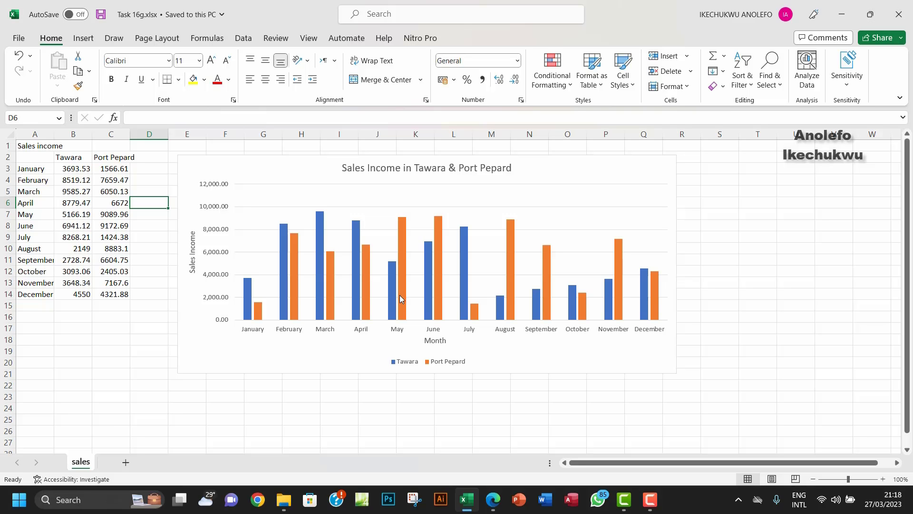
- Highlight the Task 16h wording about dollar currency with two decimal places in the PDF and open Task 16g.xlsx in Excel
mouse_move(399, 296)
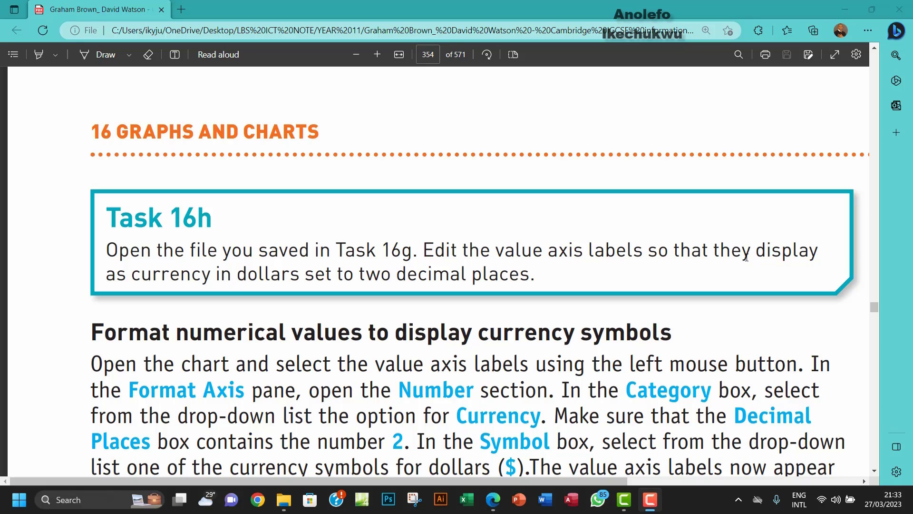
left_click_drag(128, 280, 530, 279)
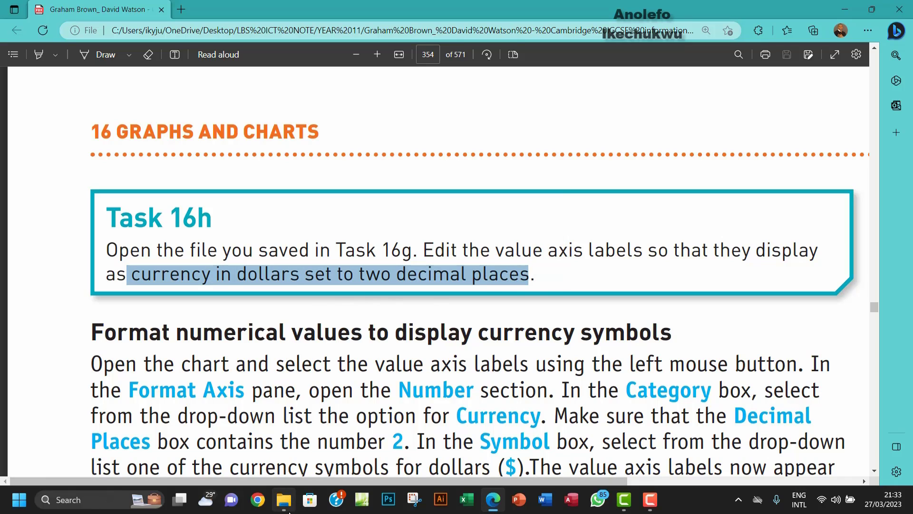
left_click(284, 499)
double_click(199, 252)
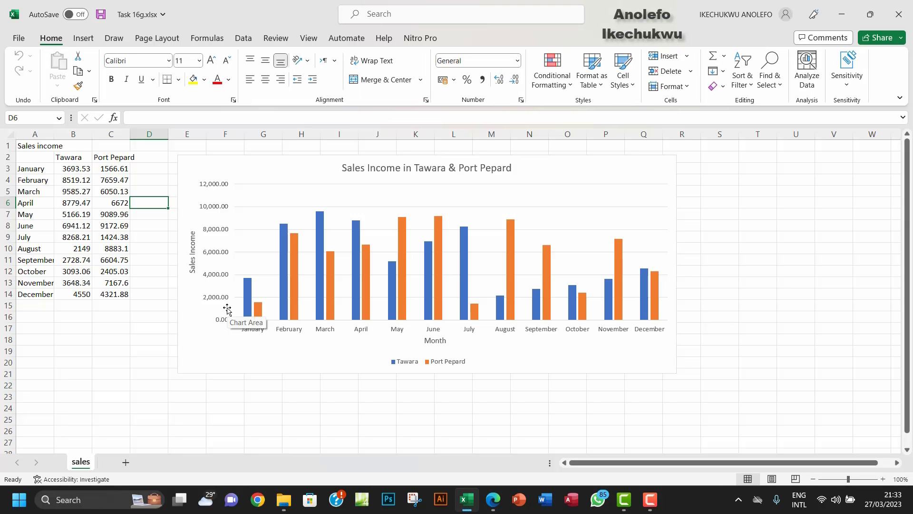
- Format the chart's vertical axis labels as Currency with 2 decimal places and the $ English (United States) symbol, and deselect the chart
left_click(223, 206)
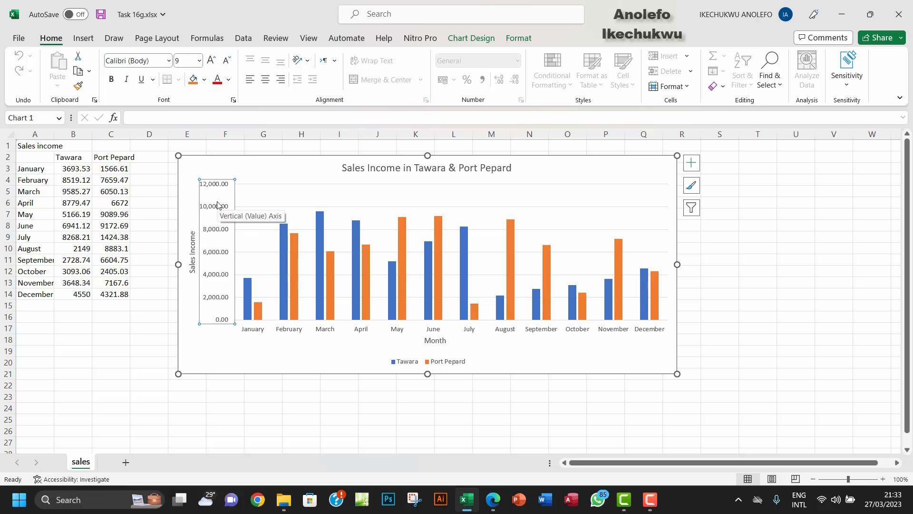
right_click(216, 205)
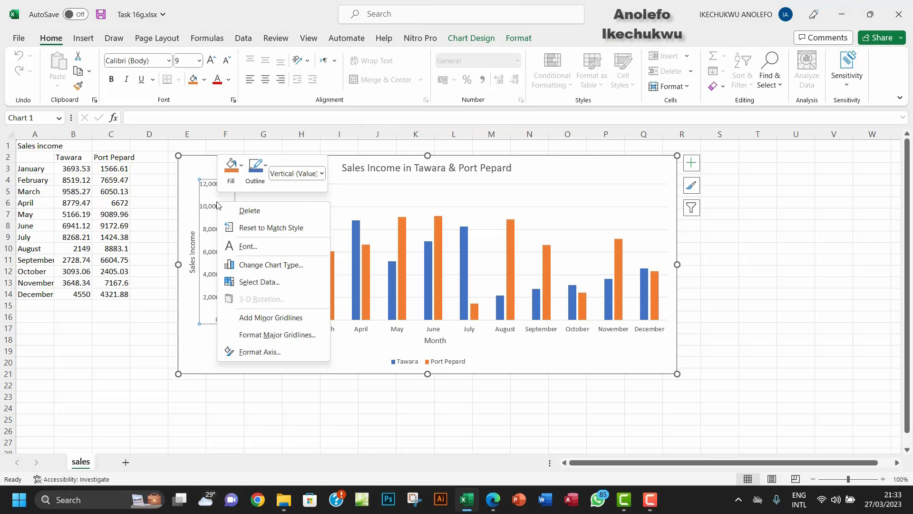
left_click(259, 355)
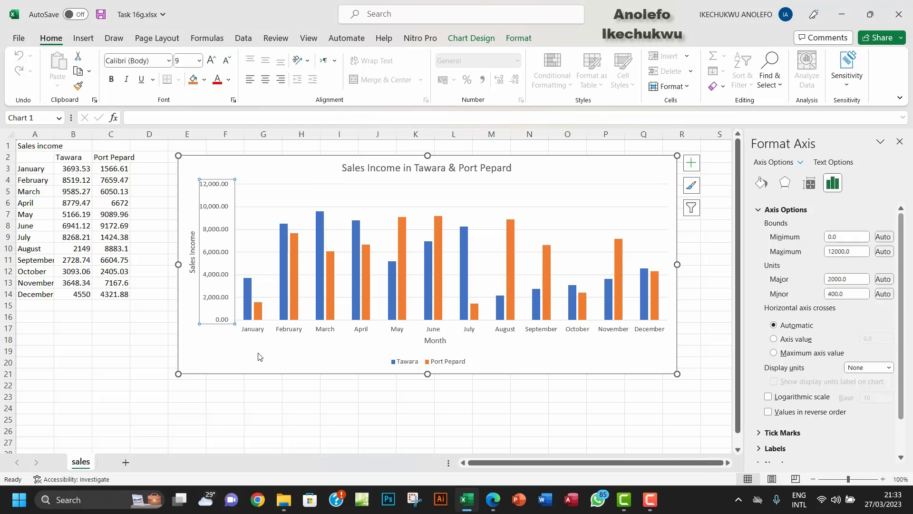
left_click(760, 210)
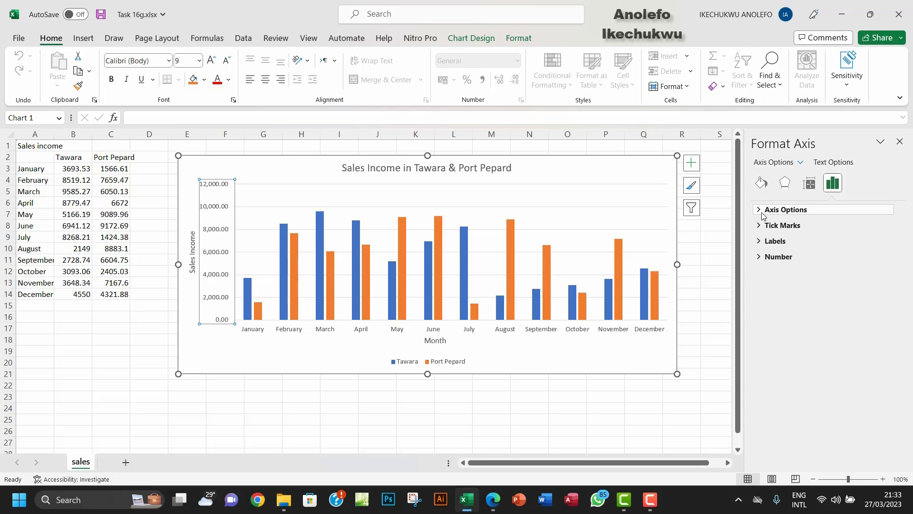
left_click(761, 259)
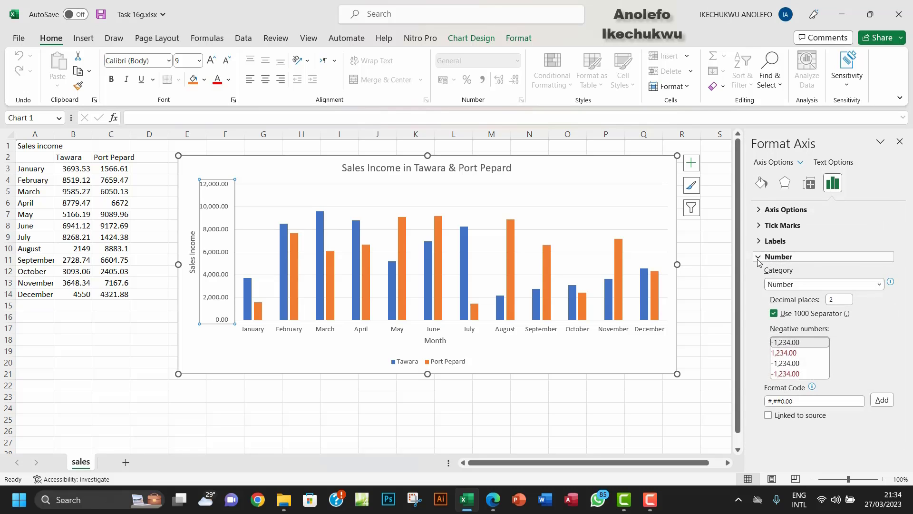
left_click(880, 286)
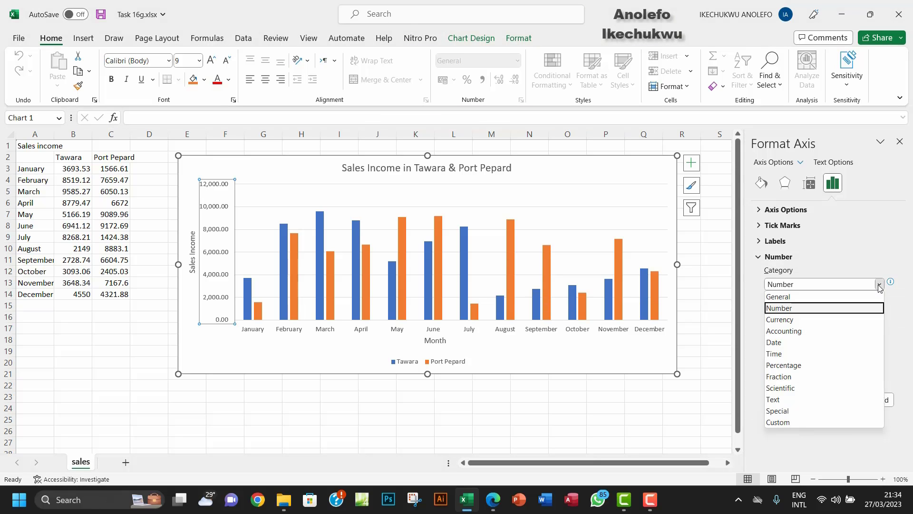
left_click(785, 319)
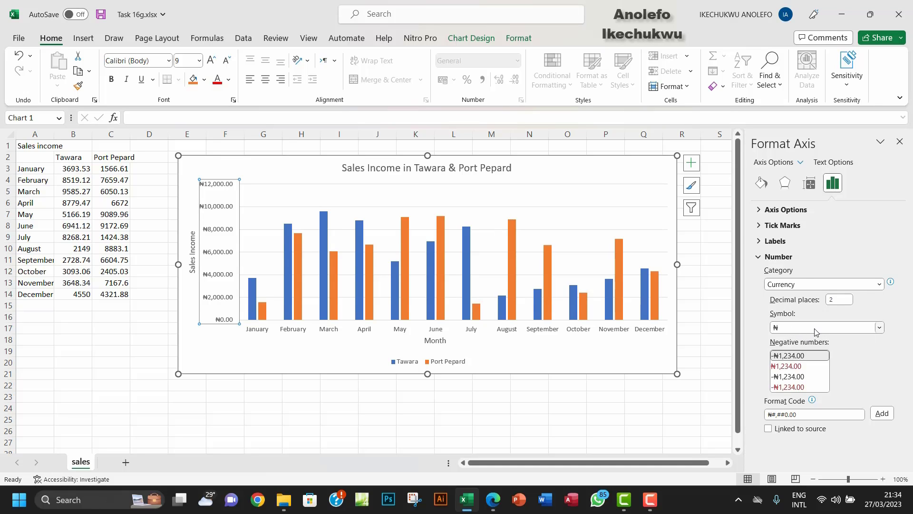
left_click(879, 328)
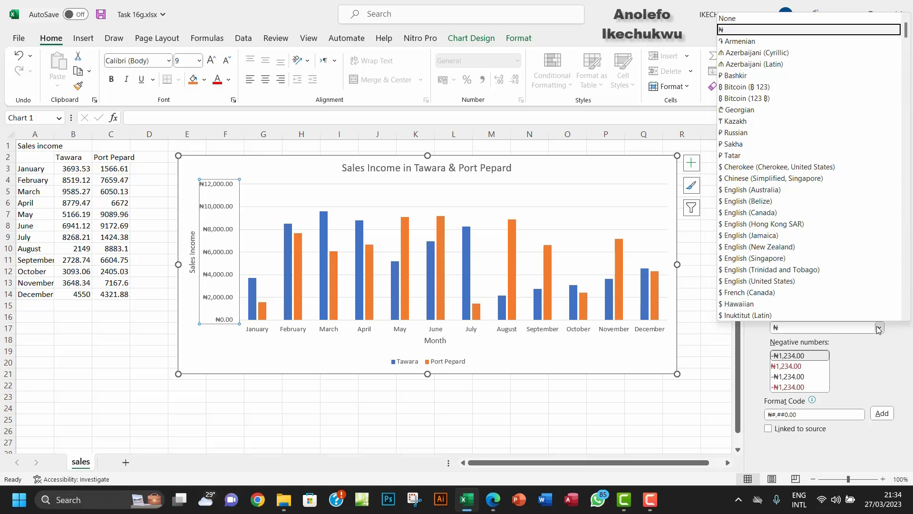
left_click(752, 281)
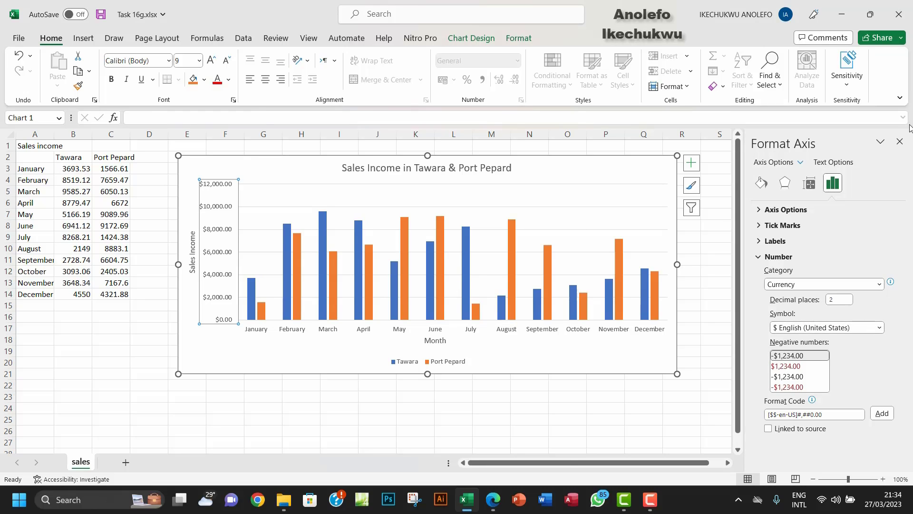
left_click(900, 141)
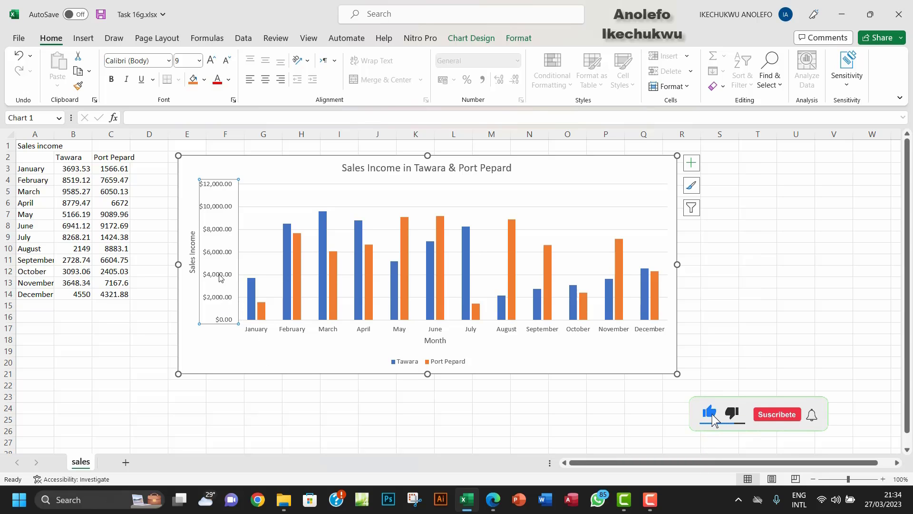
left_click(249, 408)
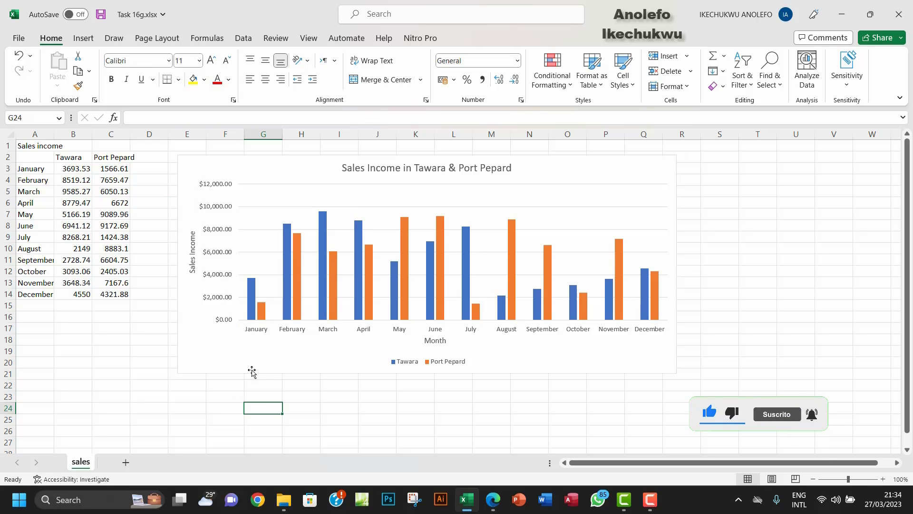